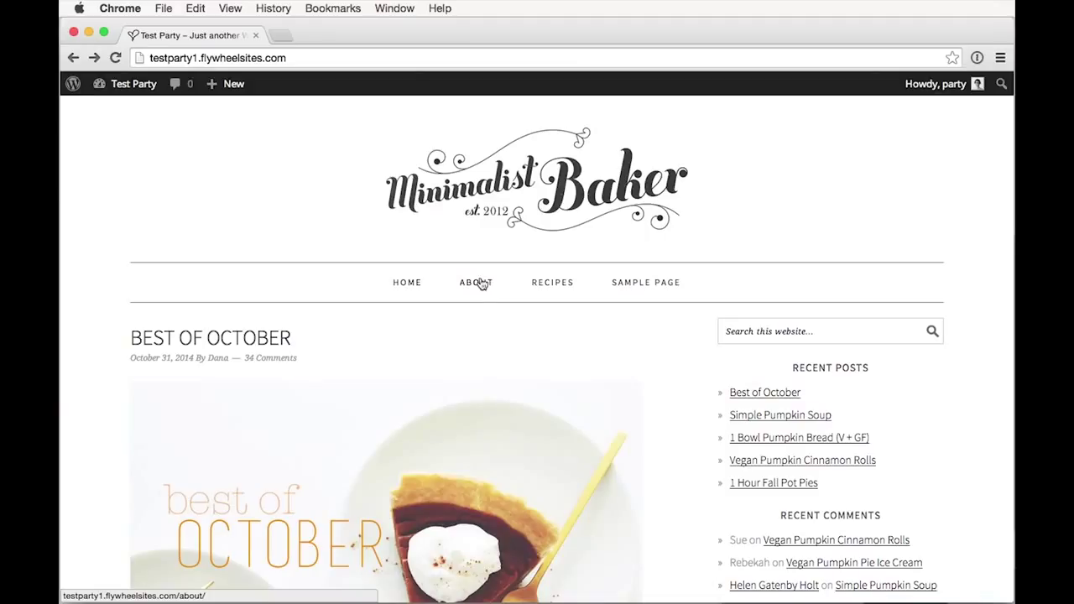
# Open the site's Recipes page for editing, set its template to Recipe Index, and update the page.
pyautogui.click(539, 289)
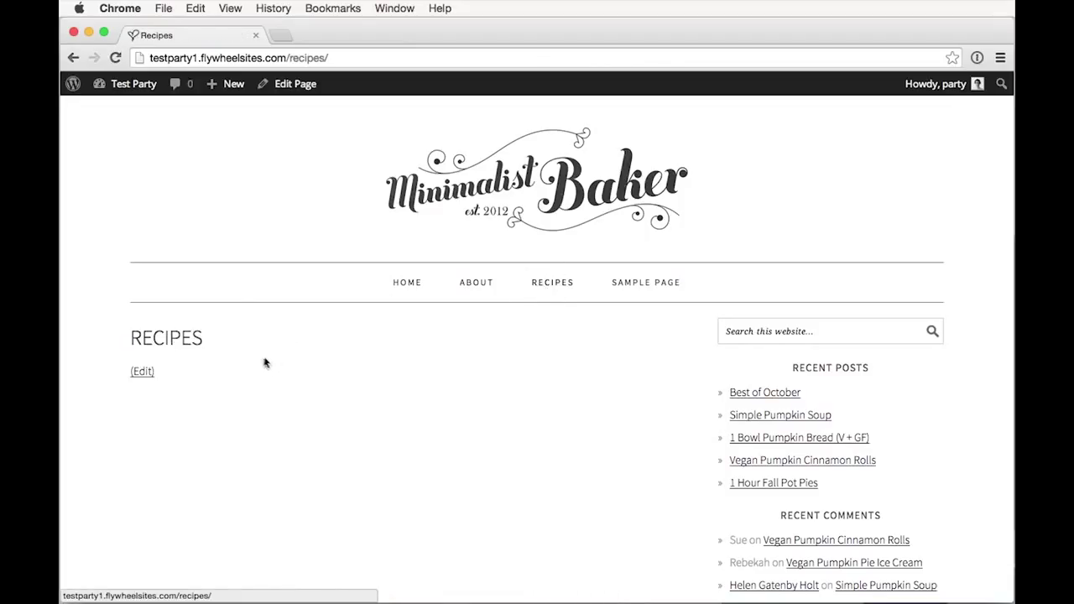
pyautogui.moveTo(245, 99)
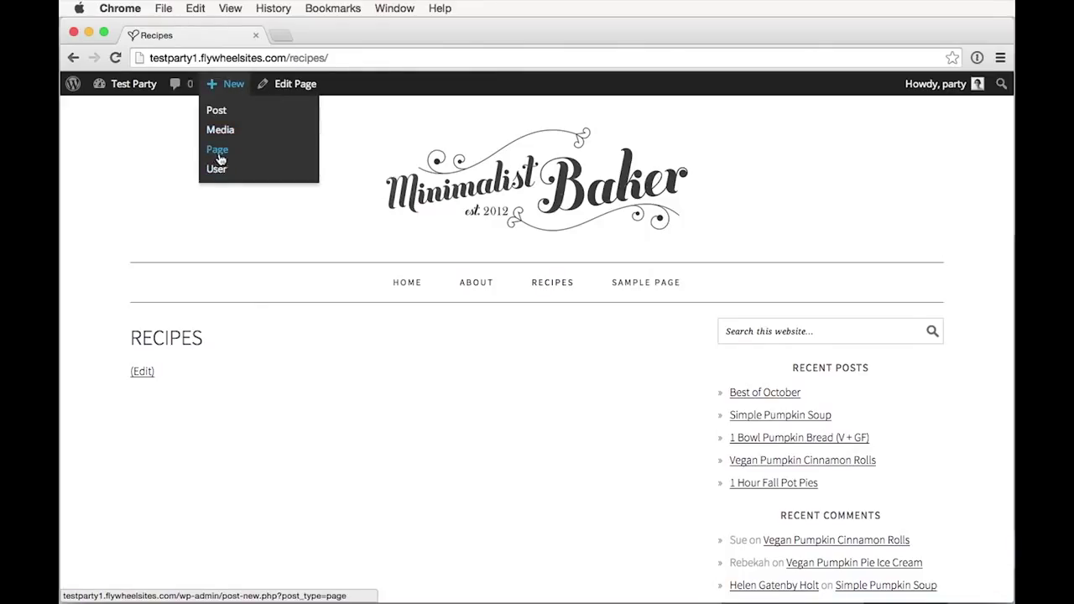
pyautogui.click(269, 85)
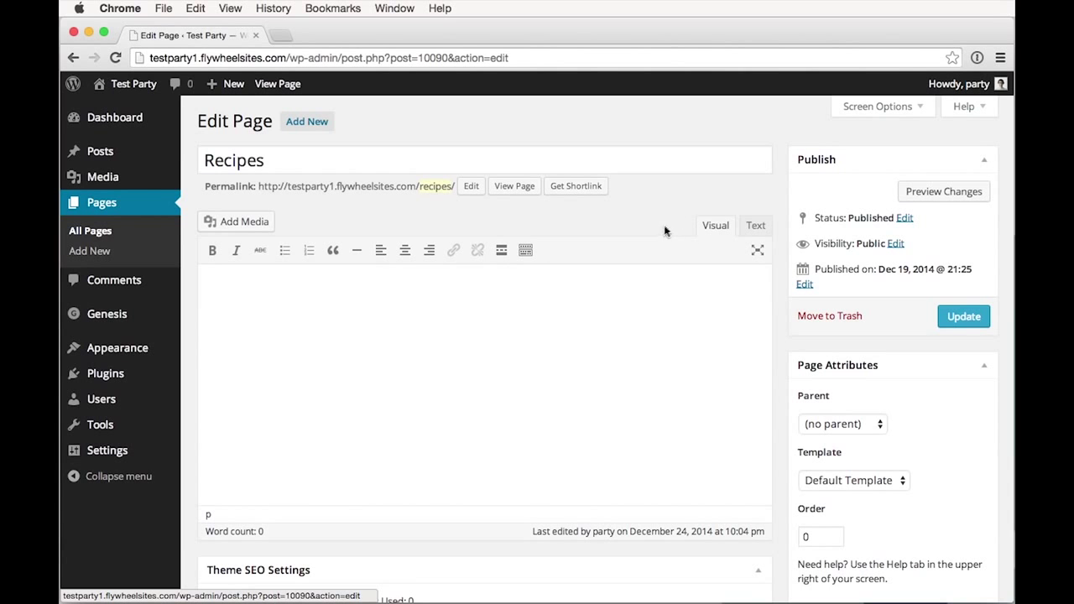
pyautogui.scroll(-4, 789, 259)
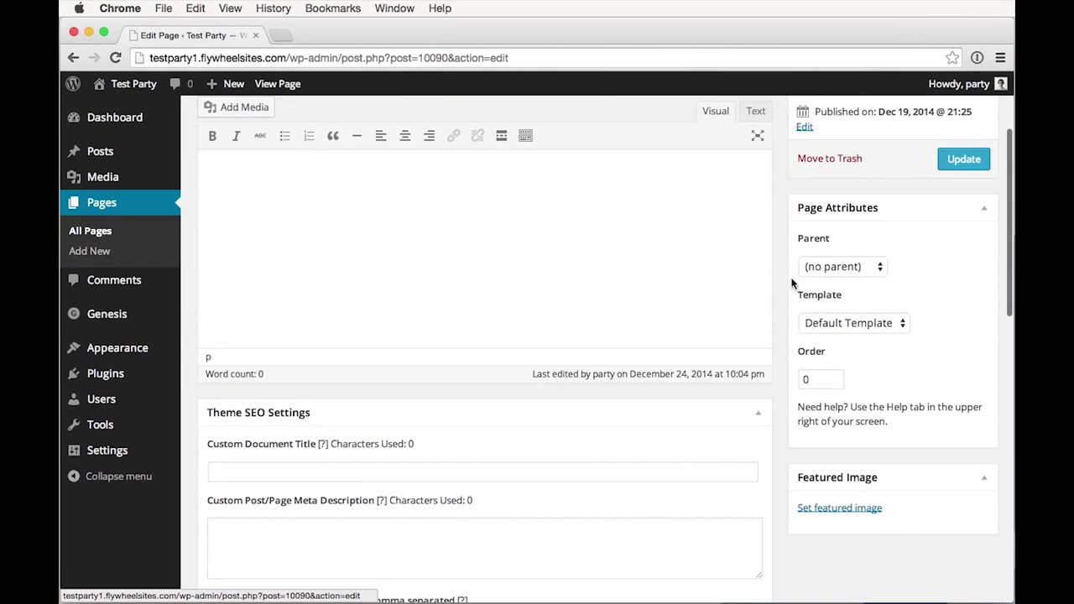
pyautogui.click(811, 323)
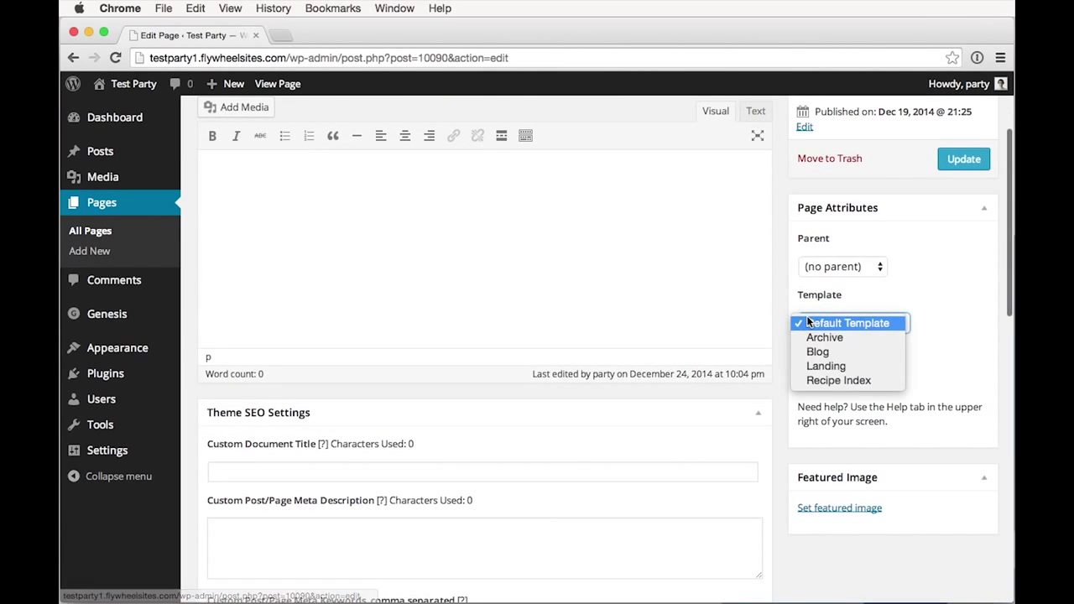
pyautogui.click(820, 381)
pyautogui.click(972, 159)
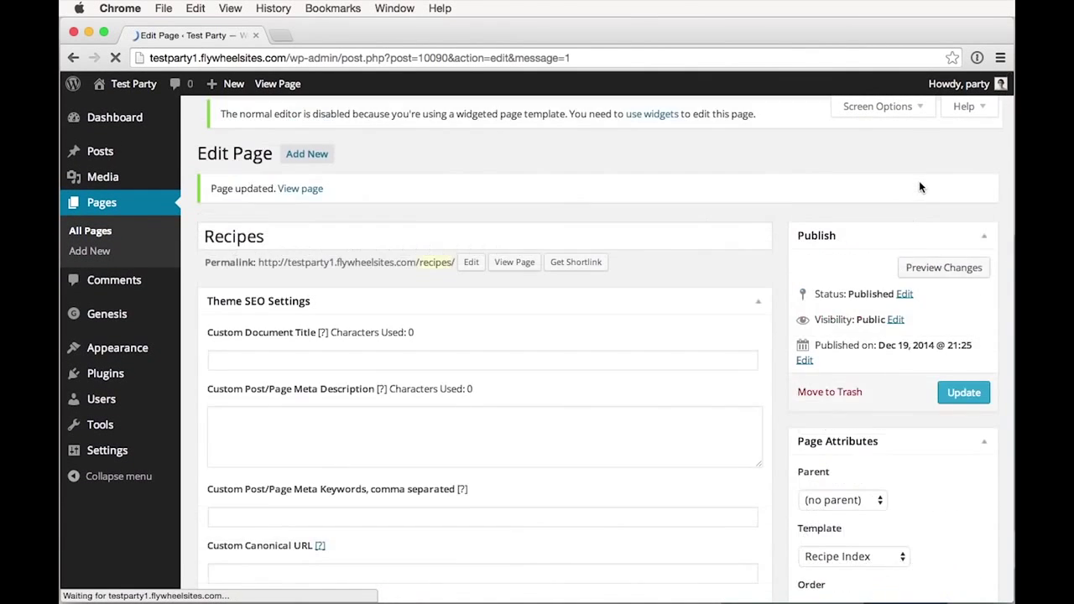
# View the updated Recipes page on the live site and look over its content area.
pyautogui.click(305, 197)
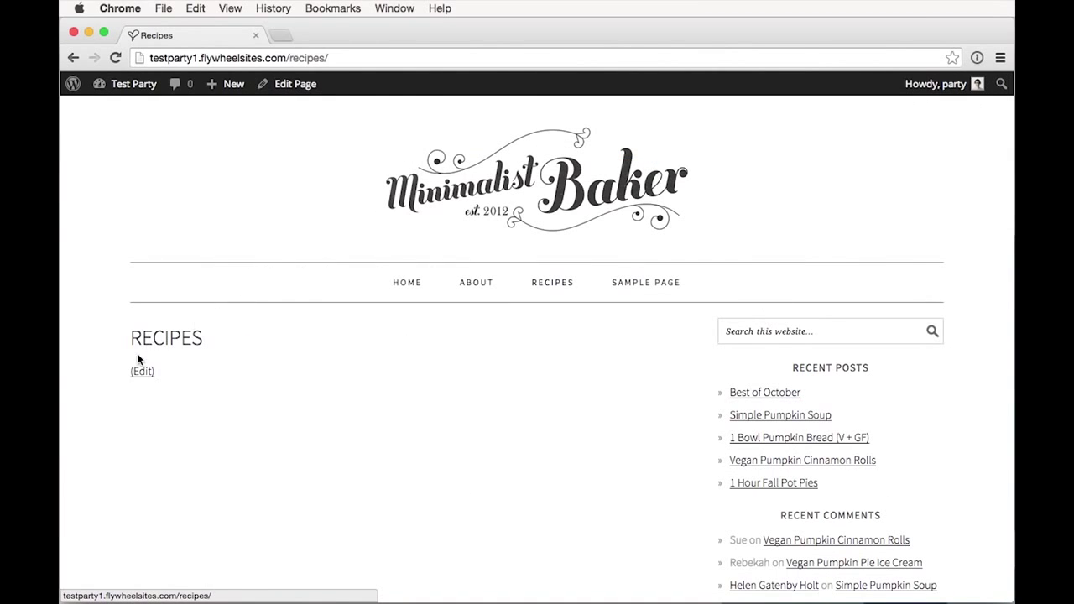
pyautogui.scroll(-5, 170, 360)
pyautogui.scroll(1, 176, 361)
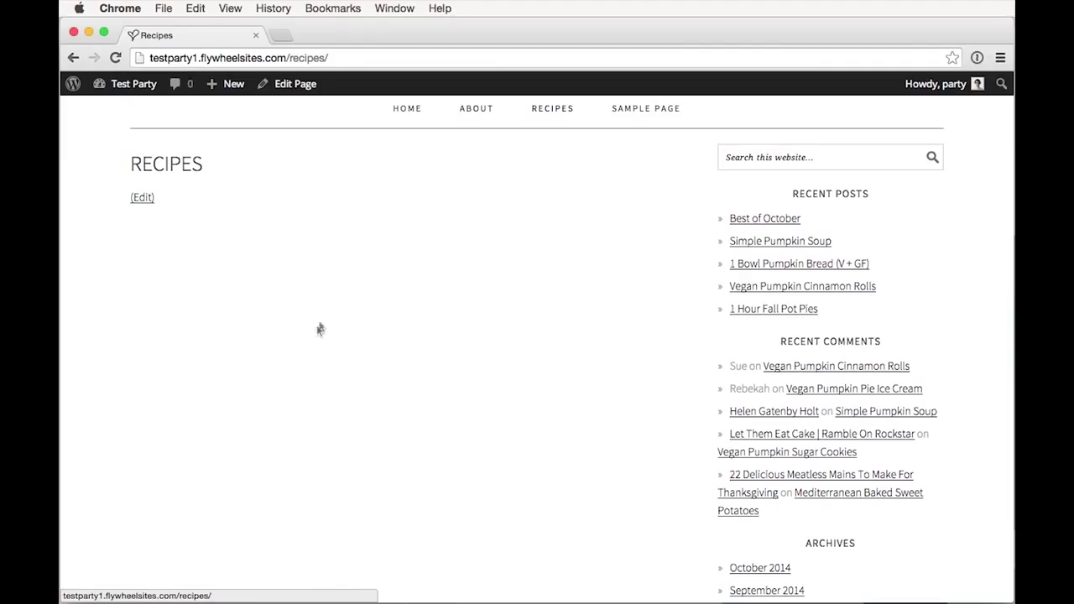
# Open the site's widget management page, collapse the Primary Sidebar area, and expand Recipes Top and Recipes Bottom.
pyautogui.click(135, 84)
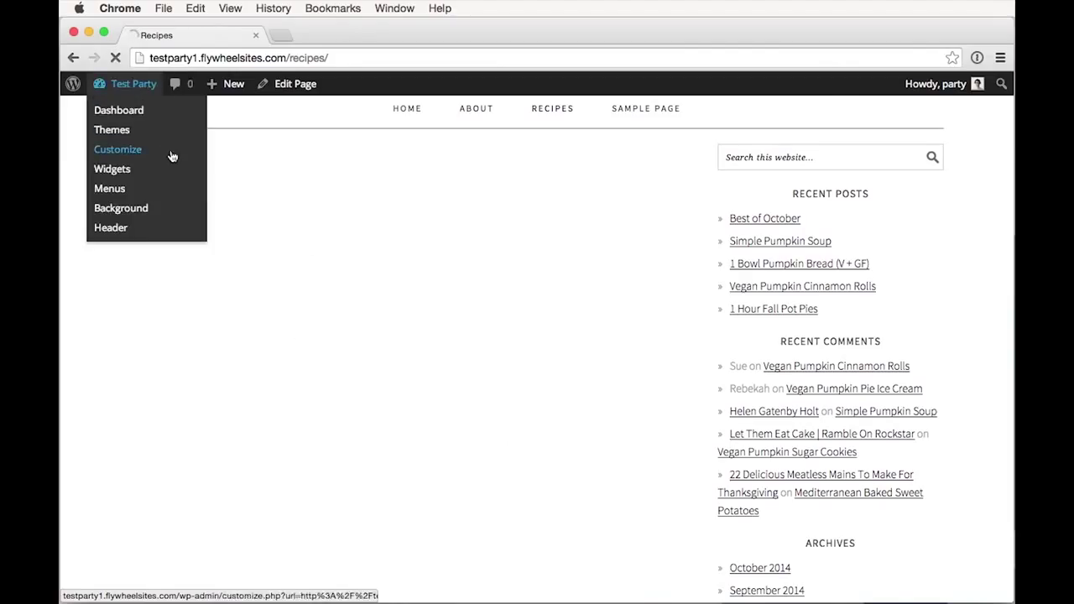
pyautogui.moveTo(115, 347)
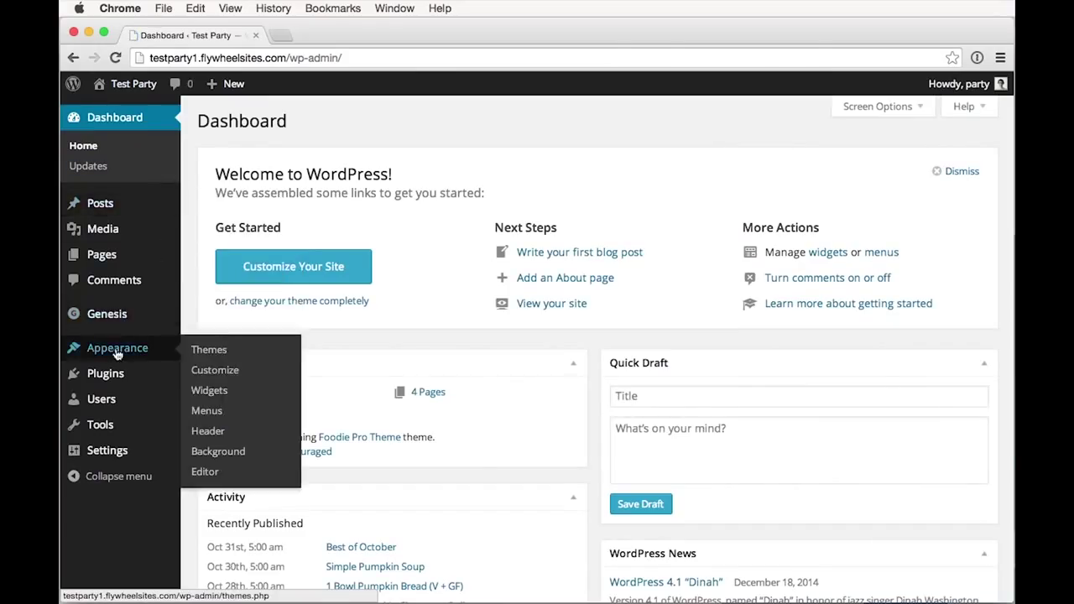
pyautogui.click(200, 392)
pyautogui.click(636, 168)
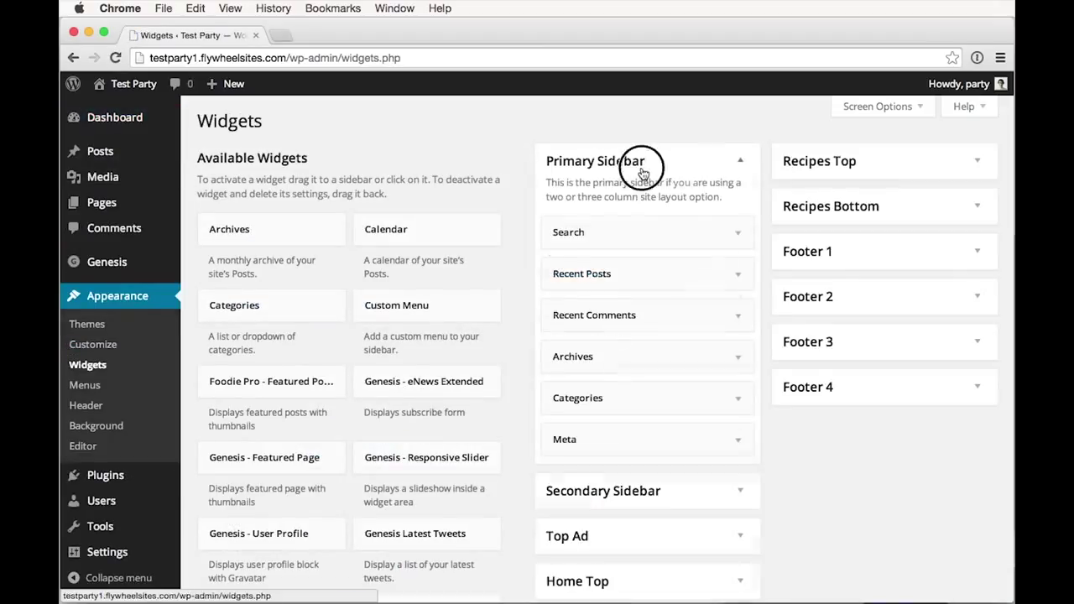
pyautogui.click(843, 172)
pyautogui.click(844, 276)
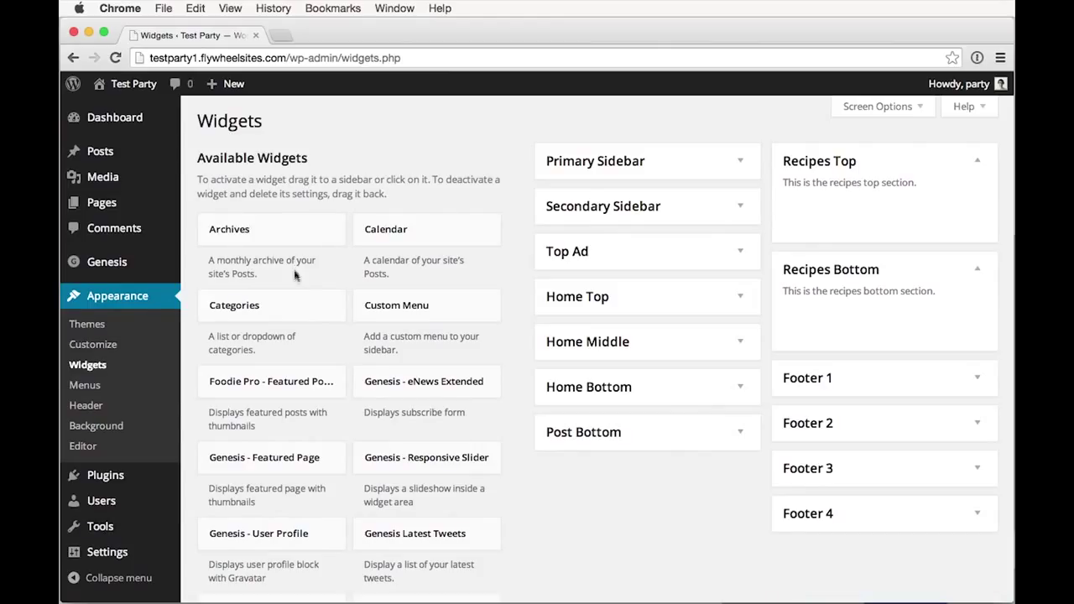
# Add a Categories widget to Recipes Top, enable Display as dropdown without a title, save it and collapse it.
pyautogui.click(258, 310)
pyautogui.moveTo(257, 311); pyautogui.dragTo(843, 220)
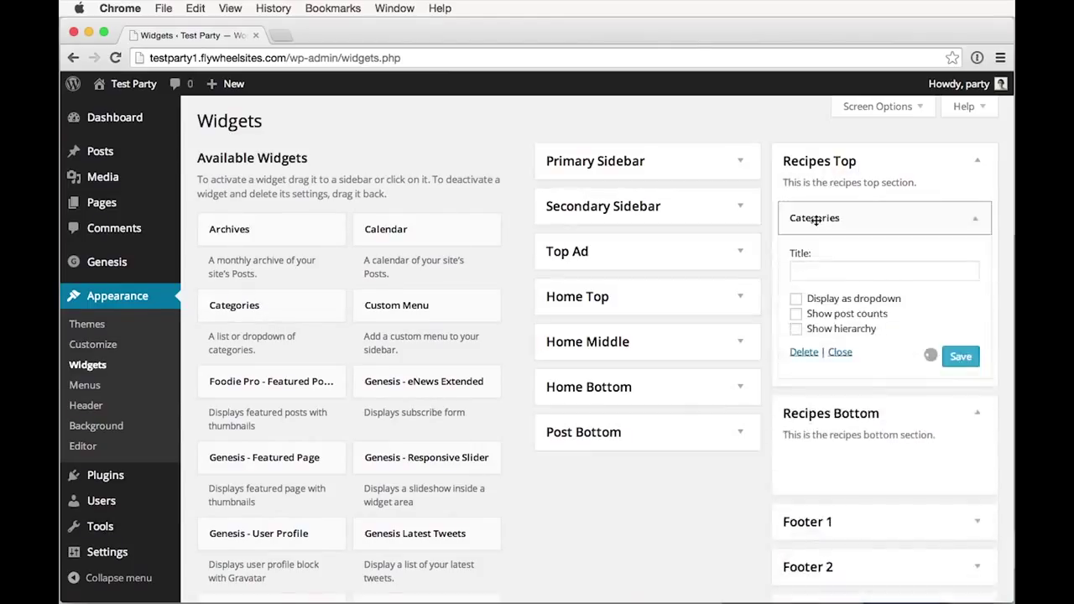
pyautogui.click(831, 268)
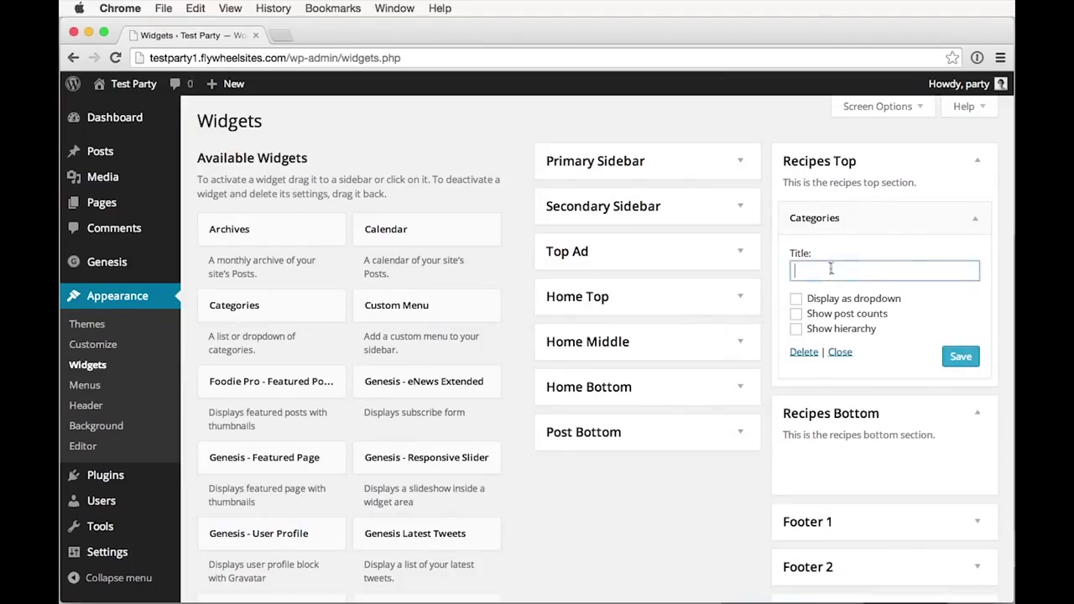
pyautogui.click(801, 302)
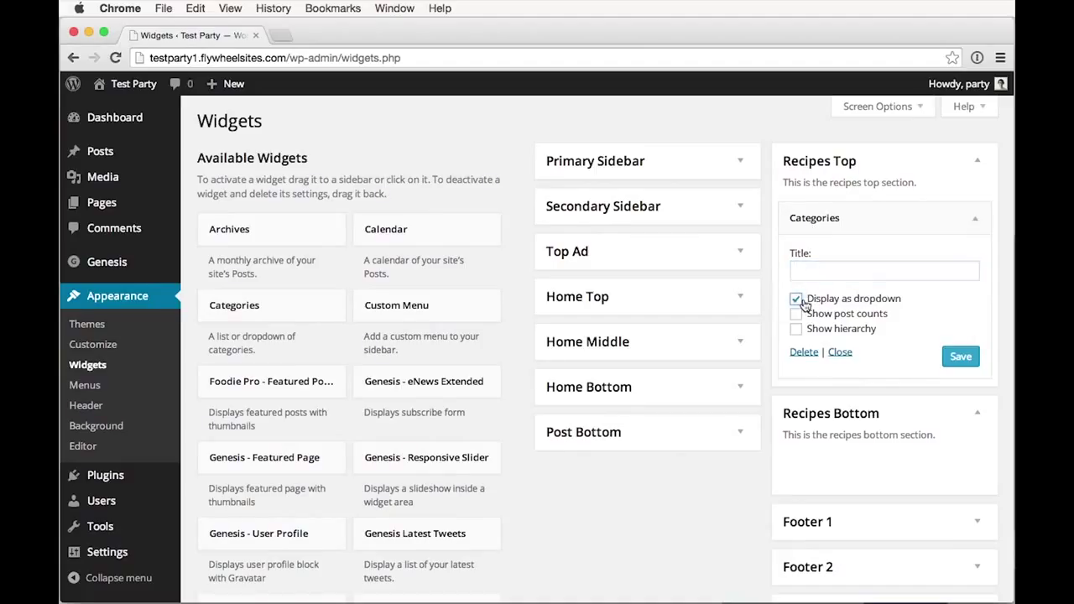
pyautogui.click(957, 357)
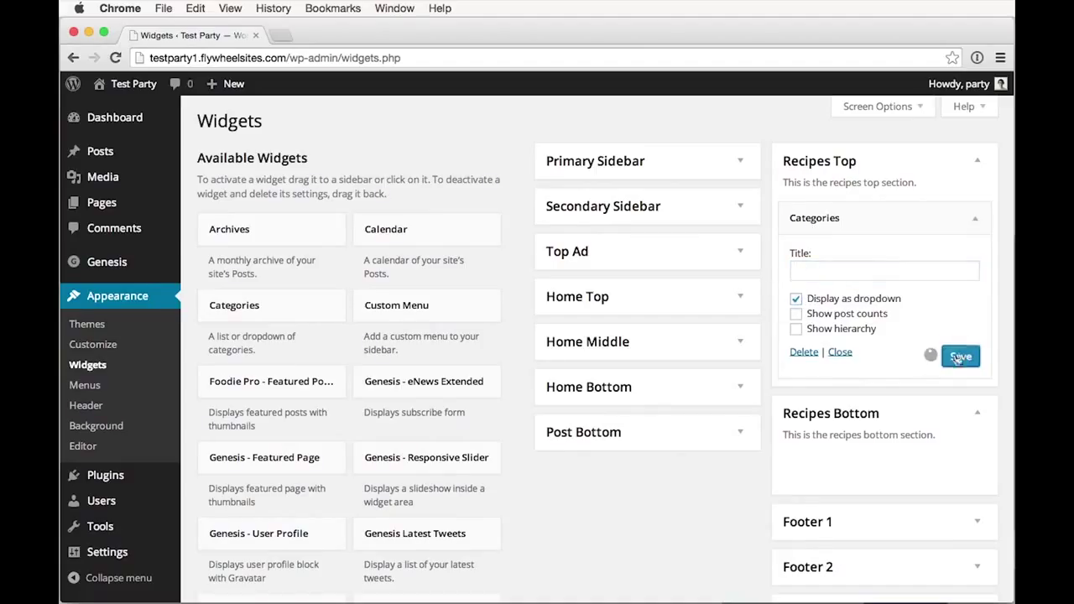
pyautogui.click(973, 202)
# Add an Archives widget below Categories in Recipes Top, enable Display as dropdown, save it and collapse it.
pyautogui.scroll(-1, 294, 417)
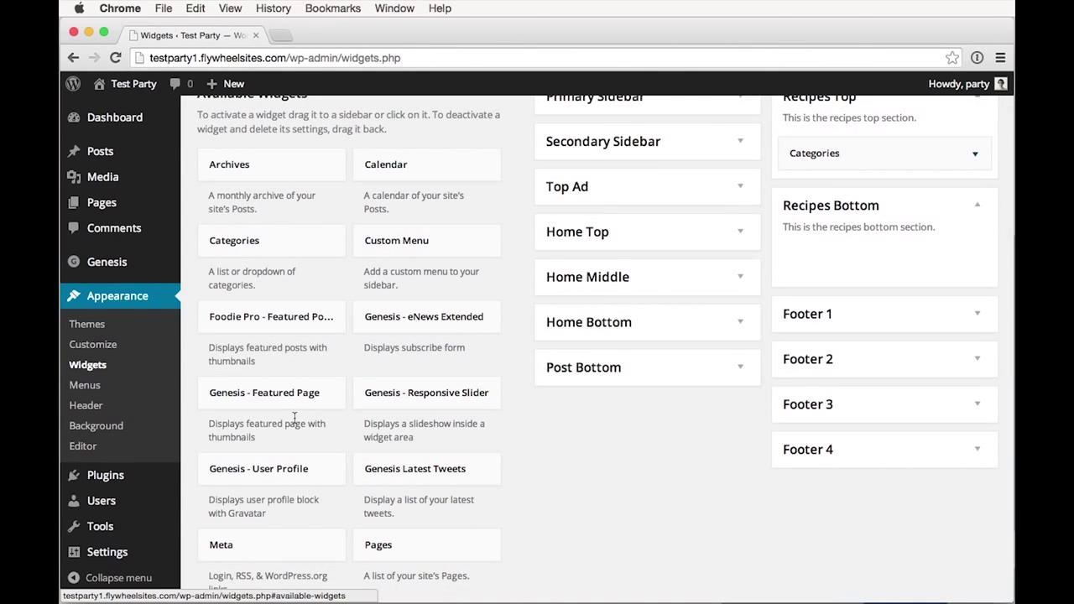
pyautogui.scroll(-5, 303, 413)
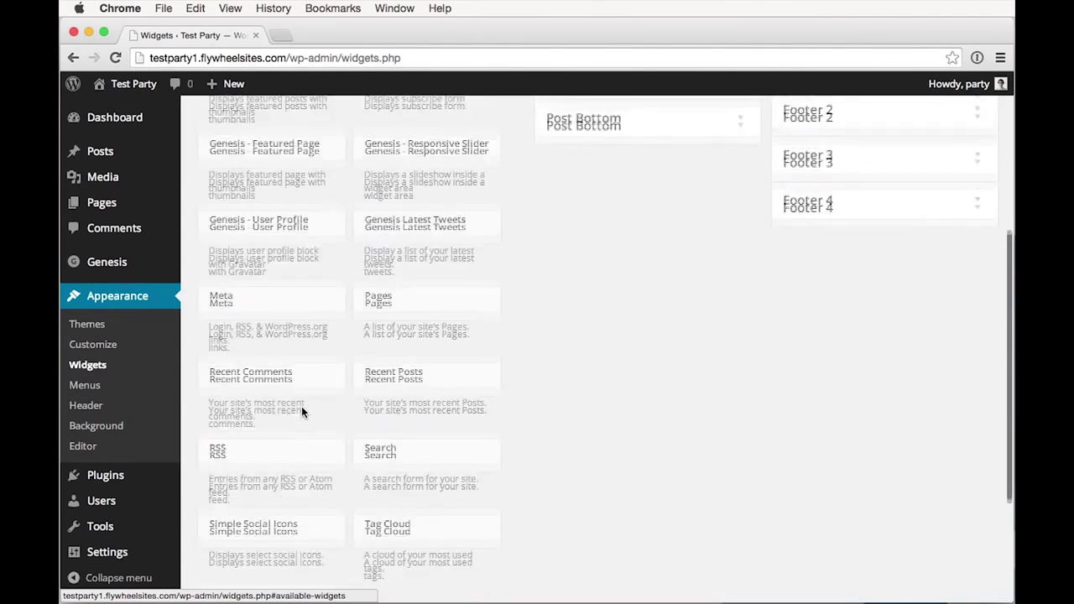
pyautogui.scroll(-2, 303, 413)
pyautogui.scroll(7, 303, 413)
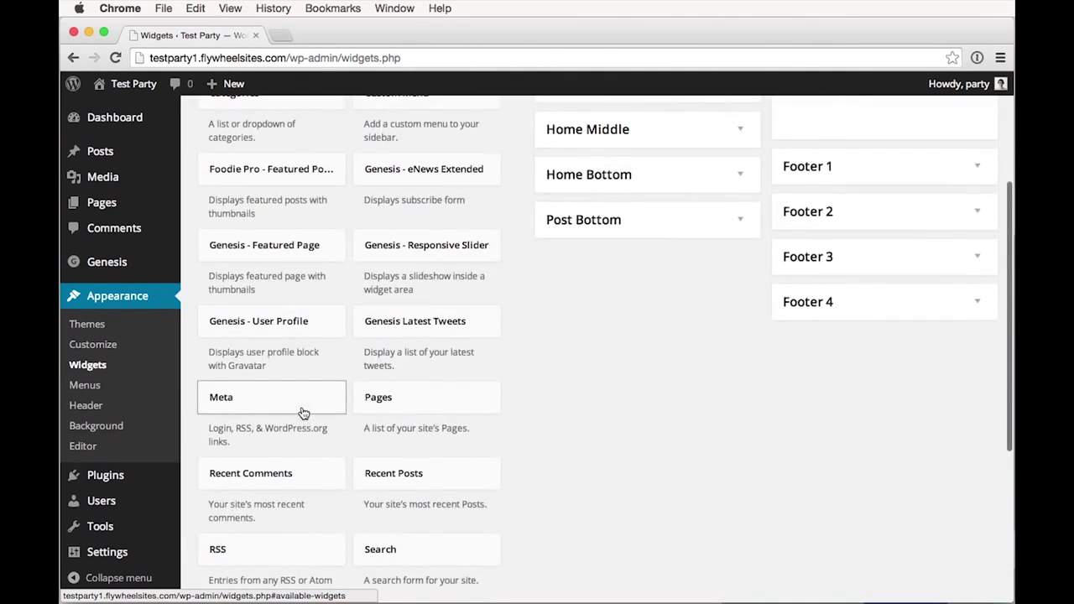
pyautogui.moveTo(242, 159); pyautogui.dragTo(826, 198)
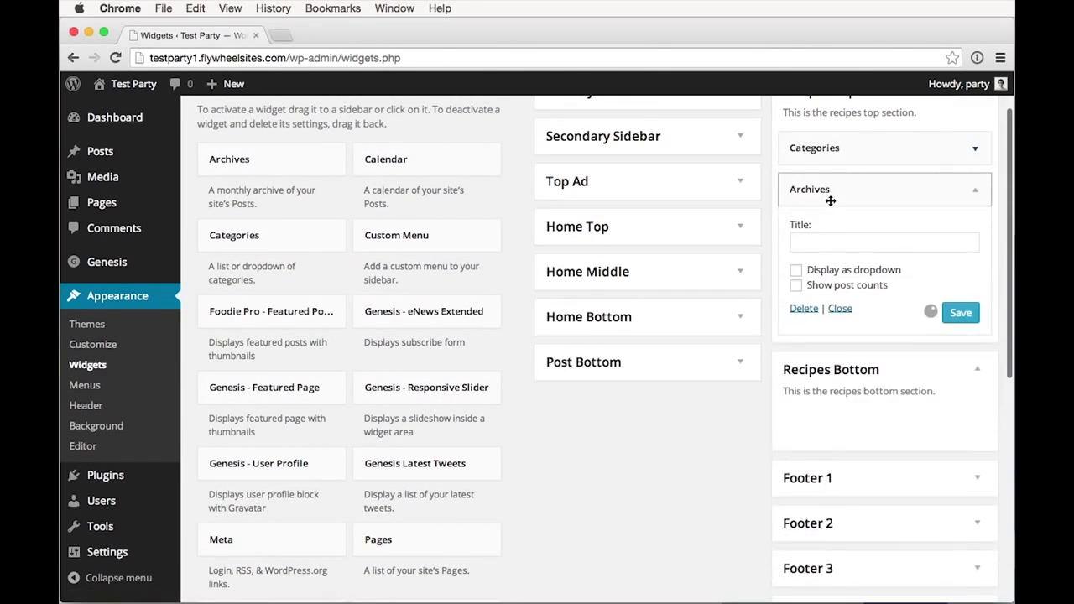
pyautogui.click(798, 273)
pyautogui.click(962, 313)
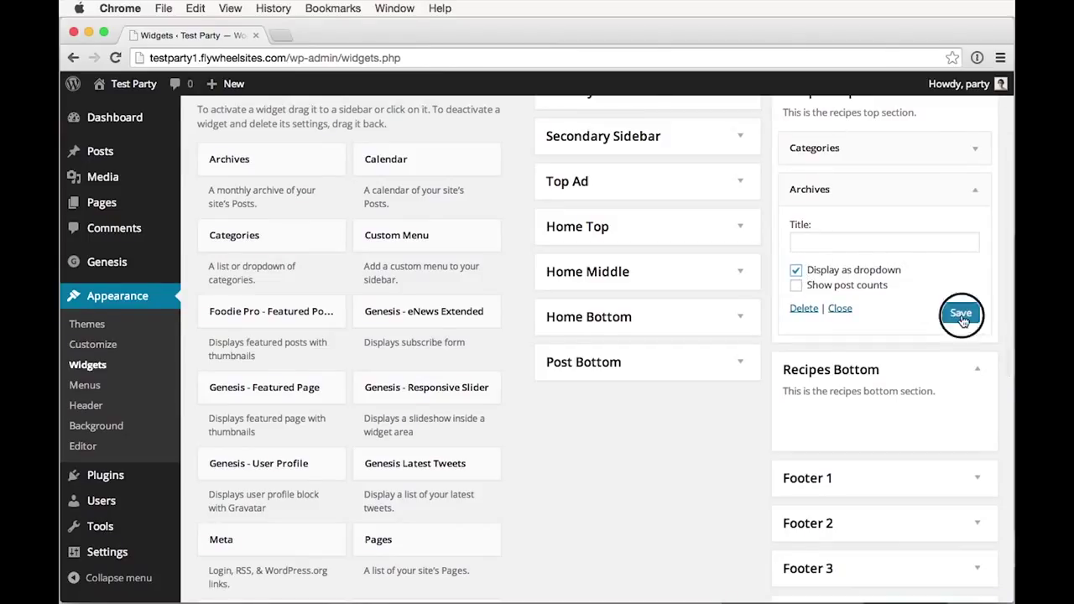
pyautogui.click(955, 186)
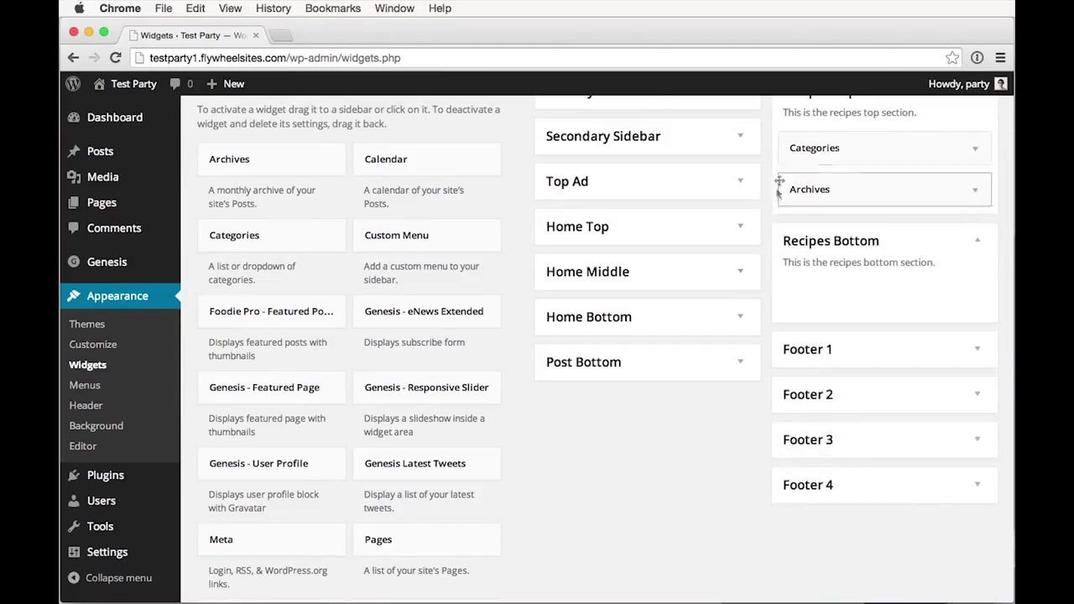
# Add an untitled Search widget below Archives in Recipes Top, save it and collapse it.
pyautogui.scroll(-10, 431, 202)
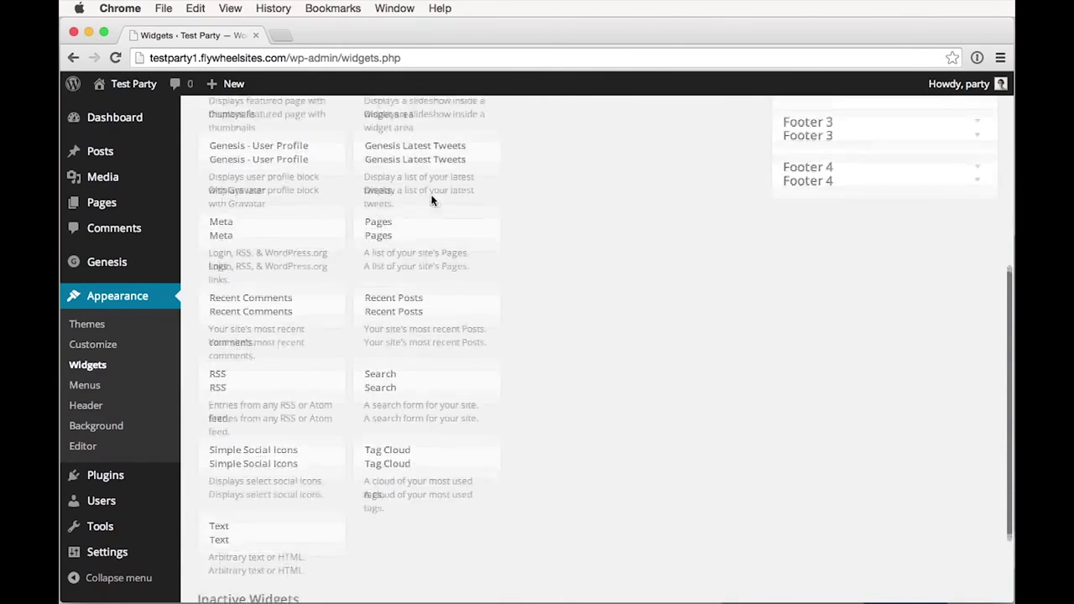
pyautogui.moveTo(422, 293); pyautogui.dragTo(848, 307)
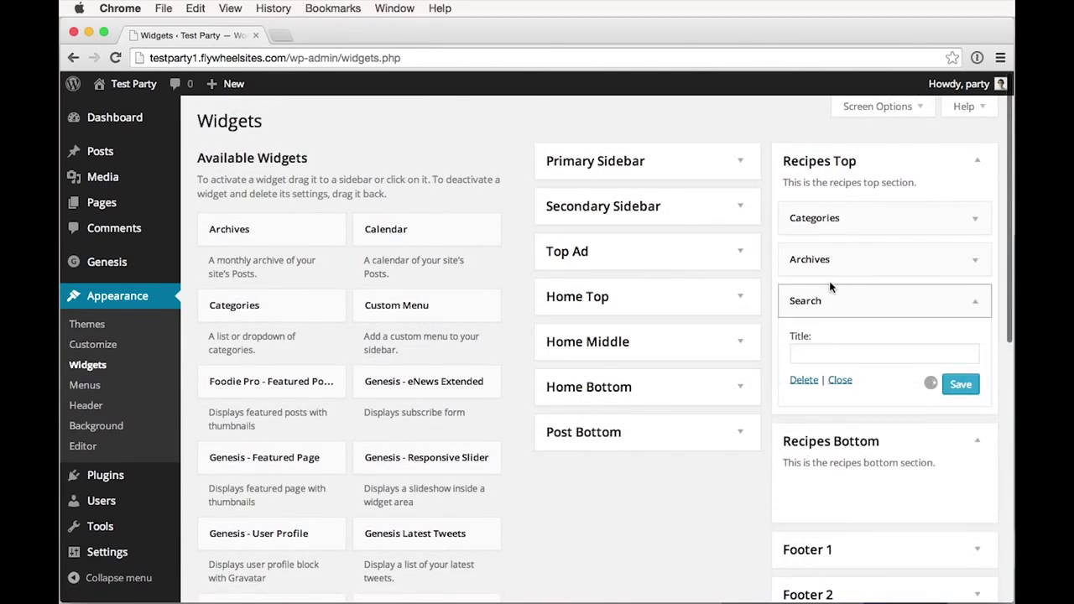
pyautogui.click(959, 383)
pyautogui.click(976, 303)
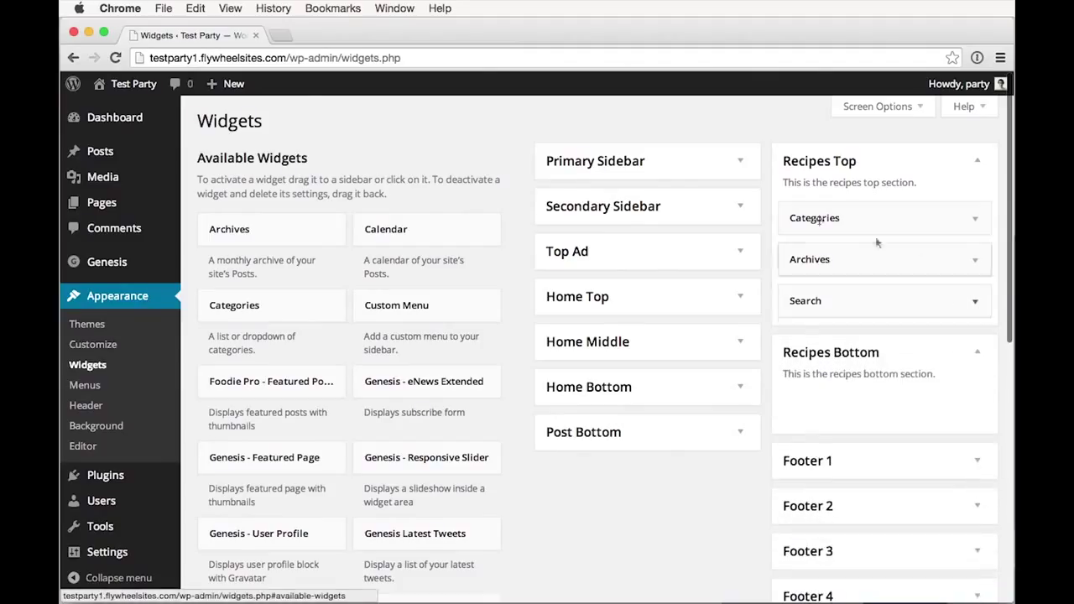
# View the live Recipes page in a separate browser tab and check its Categories and Archives dropdowns.
pyautogui.click(147, 88)
pyautogui.click(333, 34)
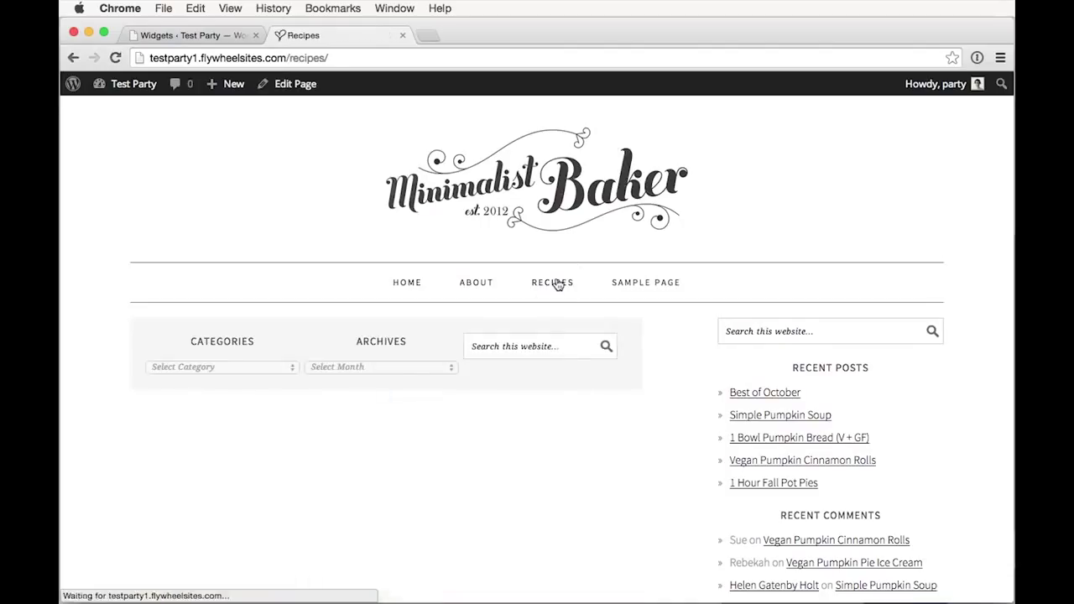
pyautogui.click(233, 369)
pyautogui.click(345, 370)
pyautogui.click(342, 370)
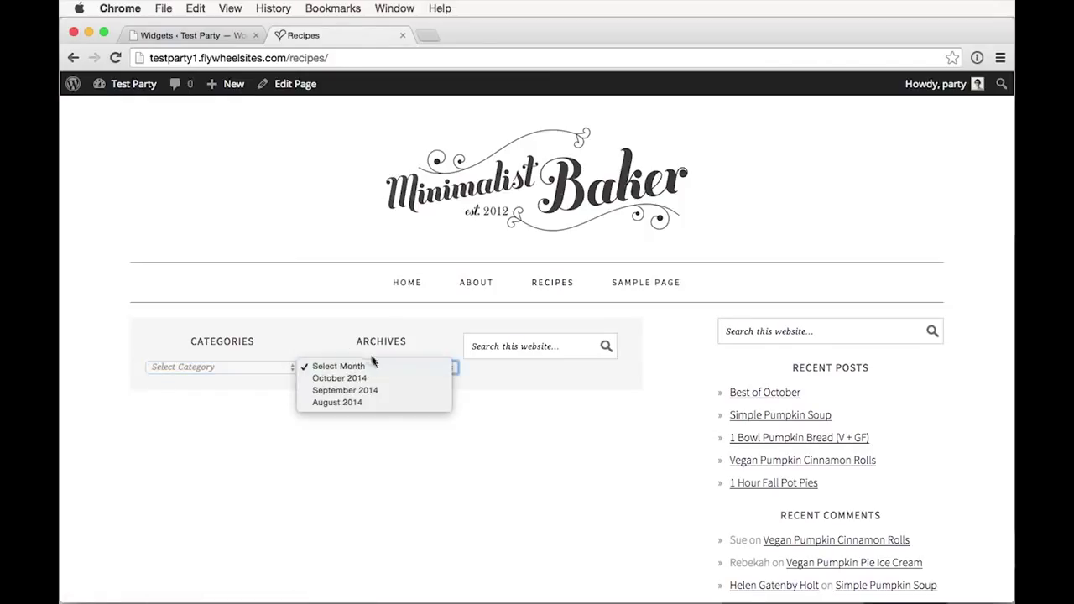
pyautogui.click(445, 431)
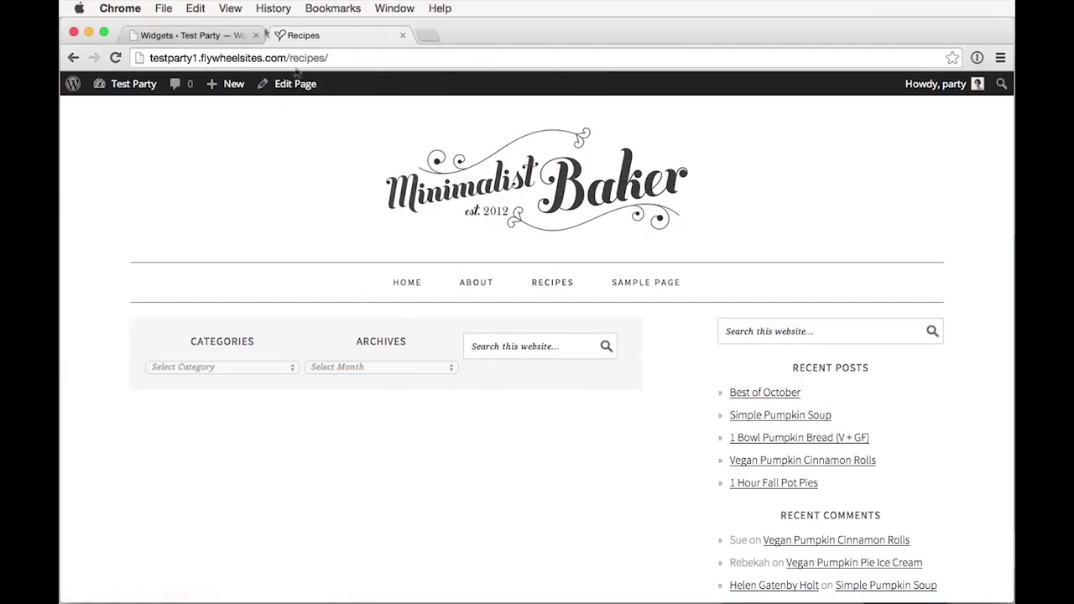
# Title the Search widget in Recipes Top "Seach", save it, and check the reloaded Recipes page.
pyautogui.click(205, 35)
pyautogui.click(974, 302)
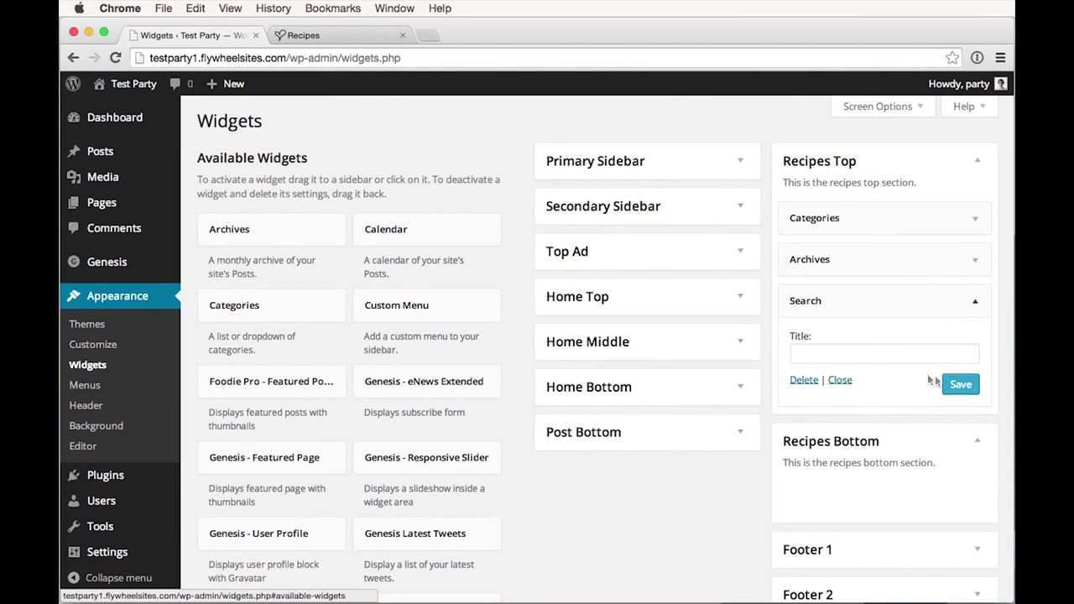
pyautogui.write('Seac')
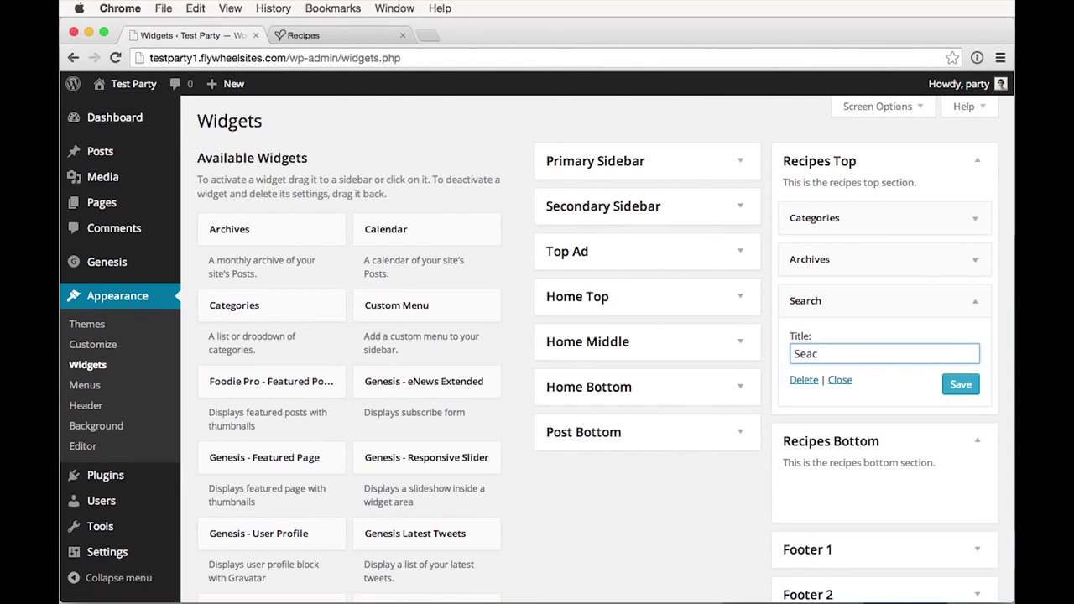
pyautogui.click(961, 385)
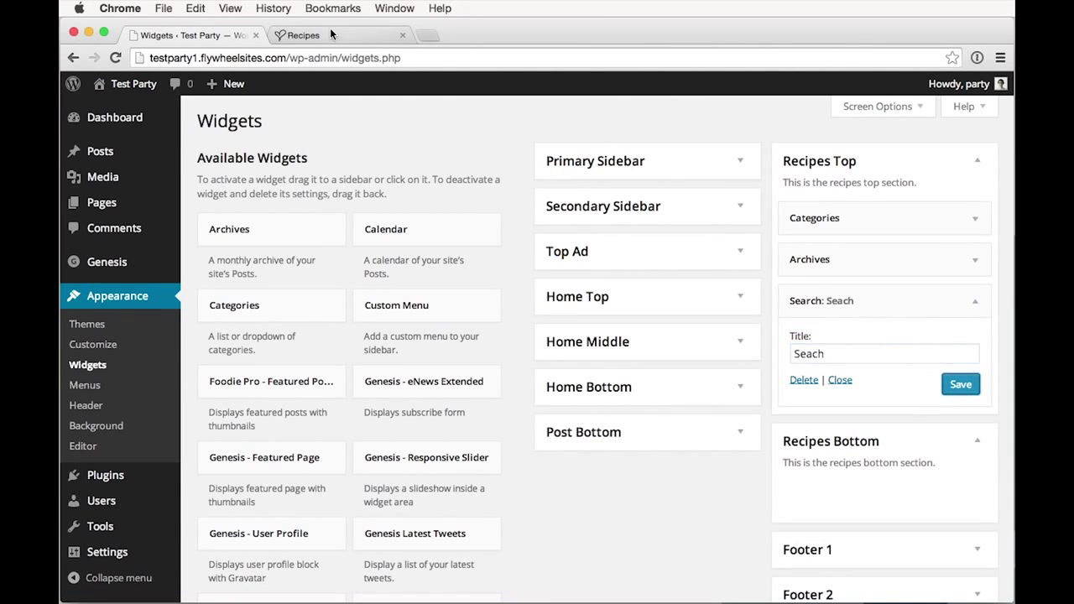
pyautogui.click(329, 33)
pyautogui.press('super+r')
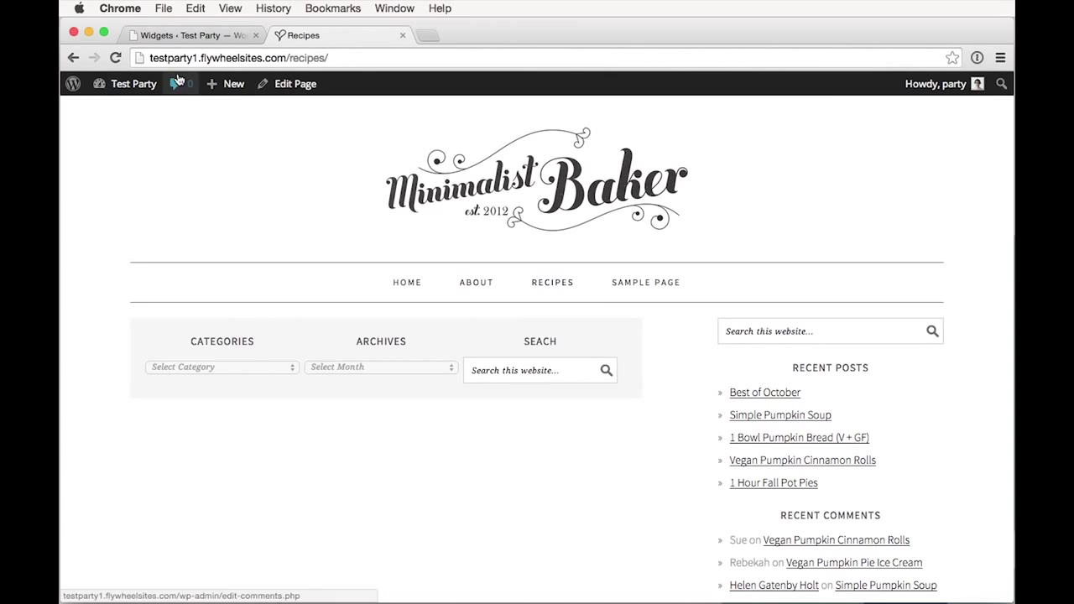
# Correct the title of the Recipes Top Search widget to "Search", save it, and return to the Recipes page.
pyautogui.click(192, 35)
pyautogui.click(814, 353)
pyautogui.write('rch')
pyautogui.click(962, 385)
pyautogui.click(336, 34)
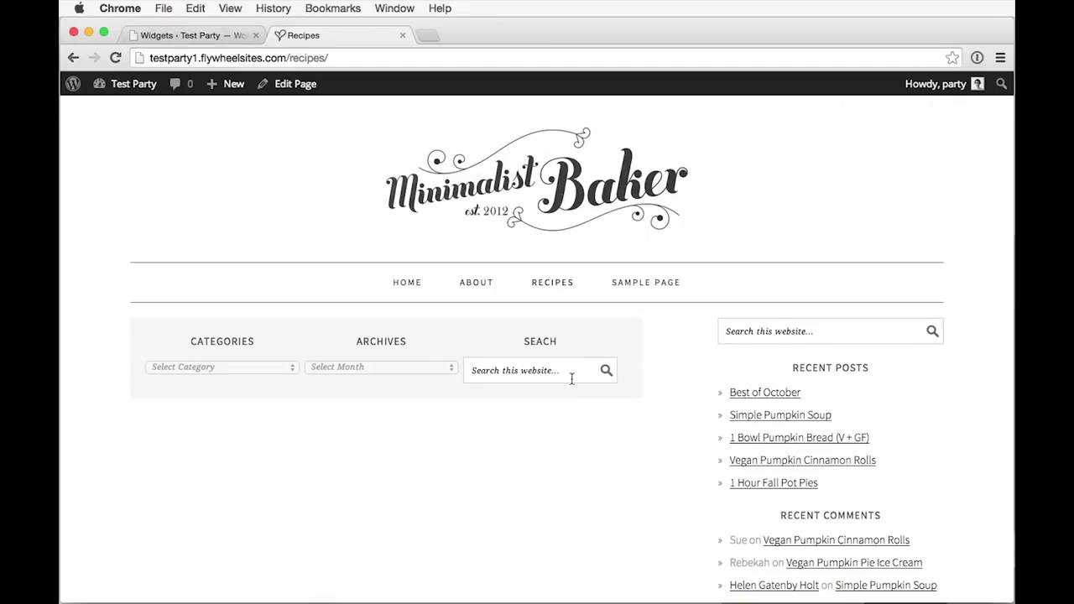
# Return to the Widgets page and add a Foodie Pro - Featured Posts widget to the Recipes Bottom area.
pyautogui.click(155, 35)
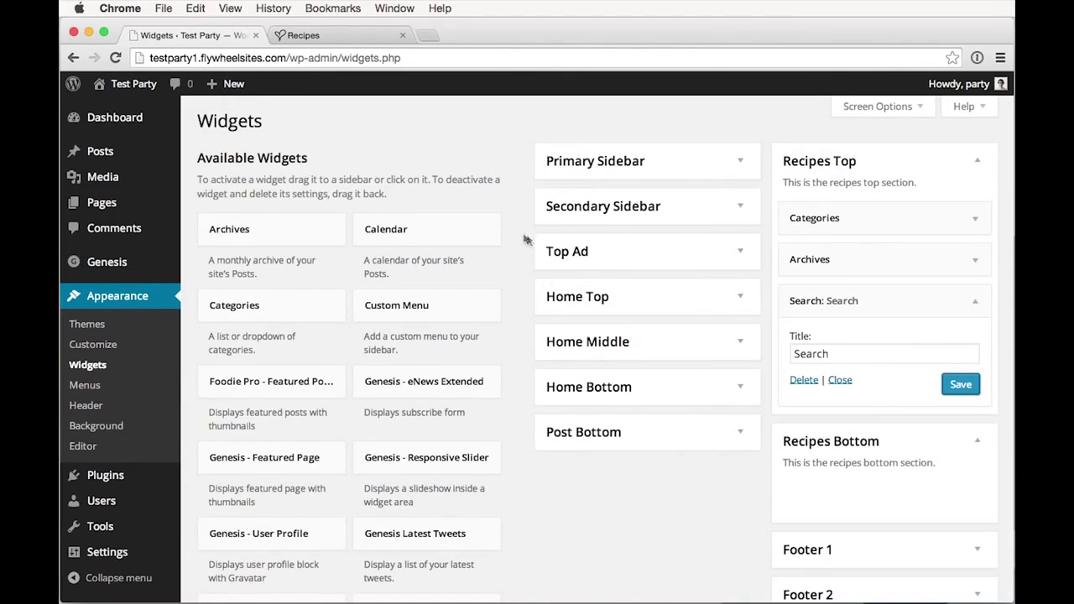
pyautogui.scroll(-5, 868, 433)
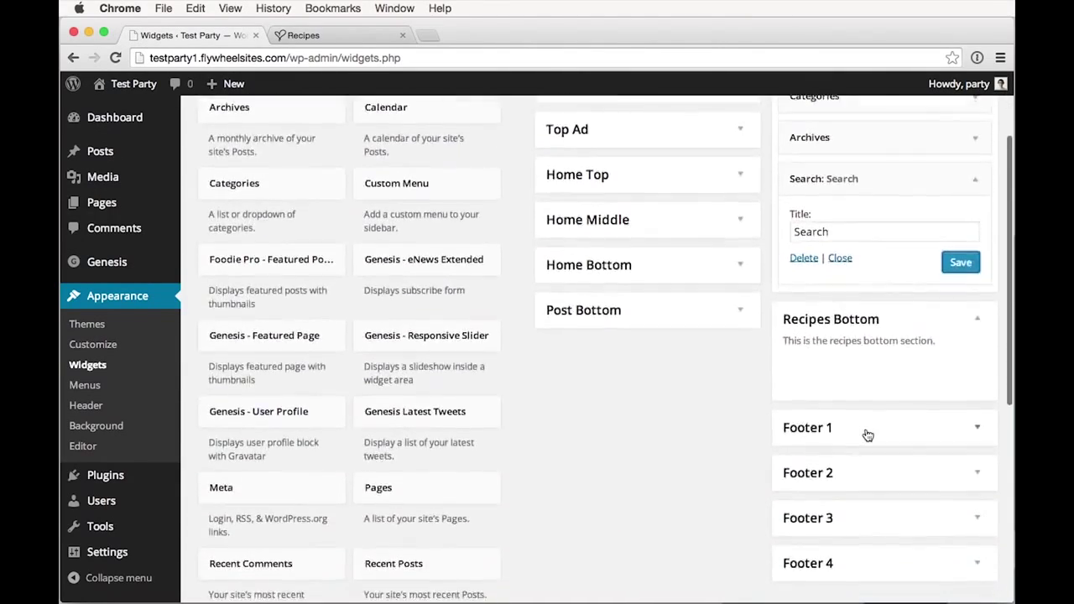
pyautogui.scroll(3, 860, 304)
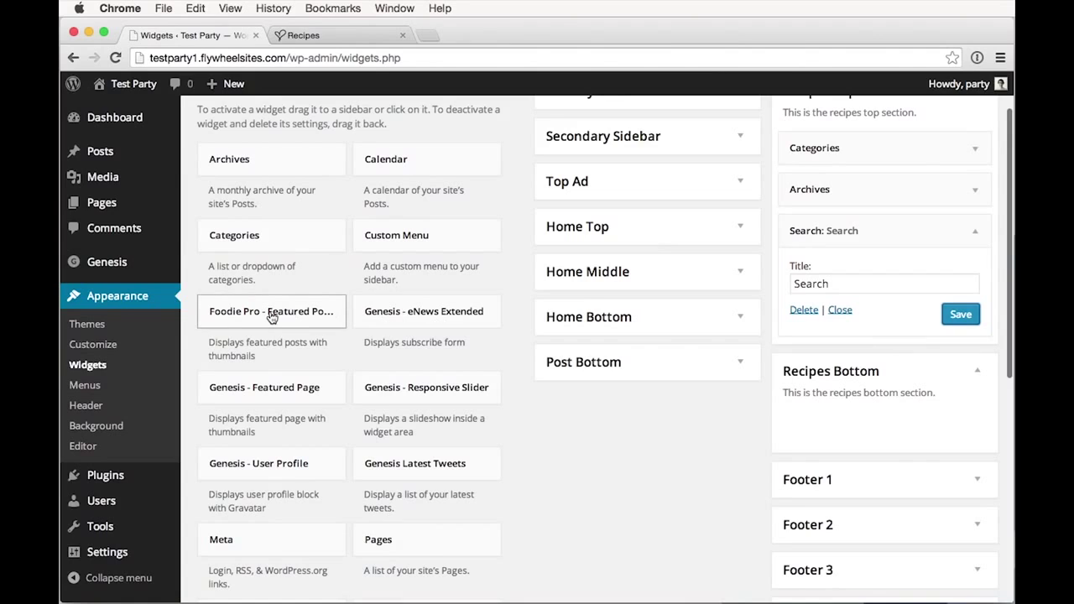
pyautogui.moveTo(271, 317); pyautogui.dragTo(823, 429)
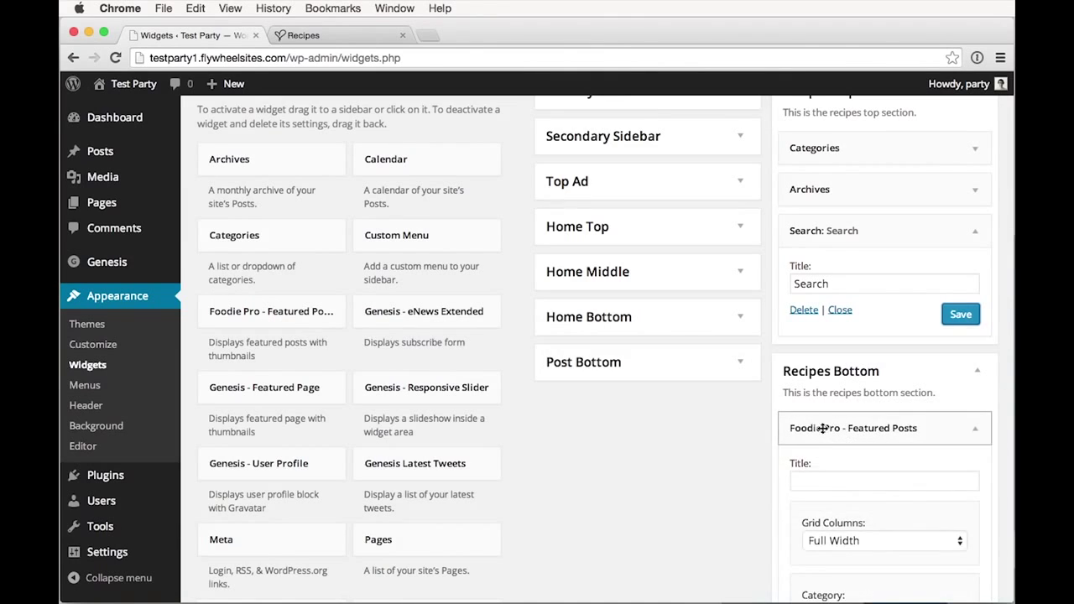
pyautogui.scroll(-8, 824, 428)
pyautogui.scroll(6, 818, 429)
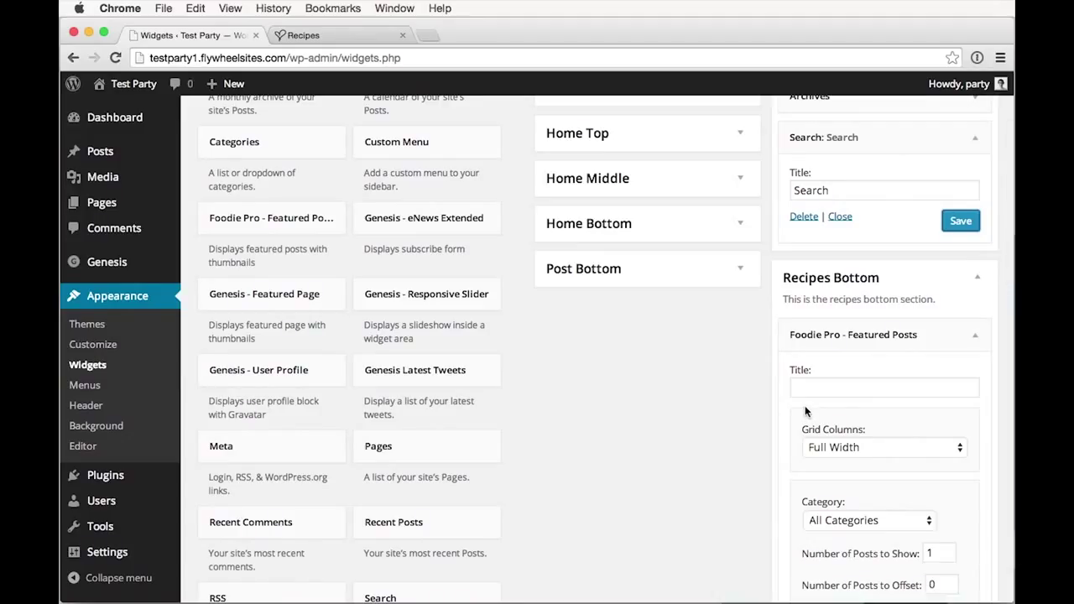
# Set the grid columns of the Featured Posts widget in Recipes Bottom to One Fourth.
pyautogui.click(853, 451)
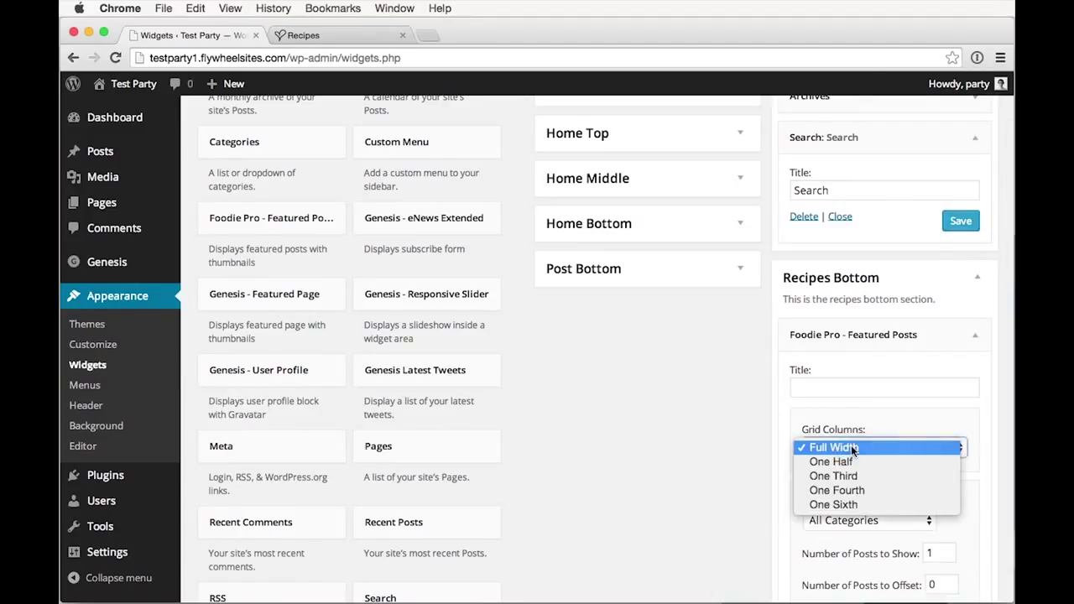
pyautogui.click(854, 491)
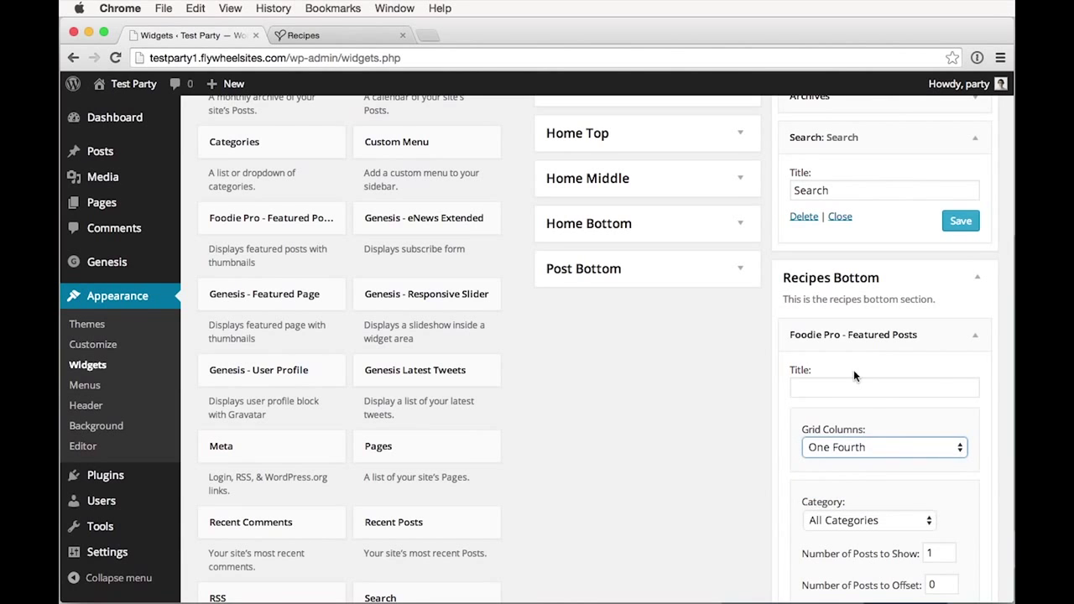
pyautogui.scroll(-1, 850, 386)
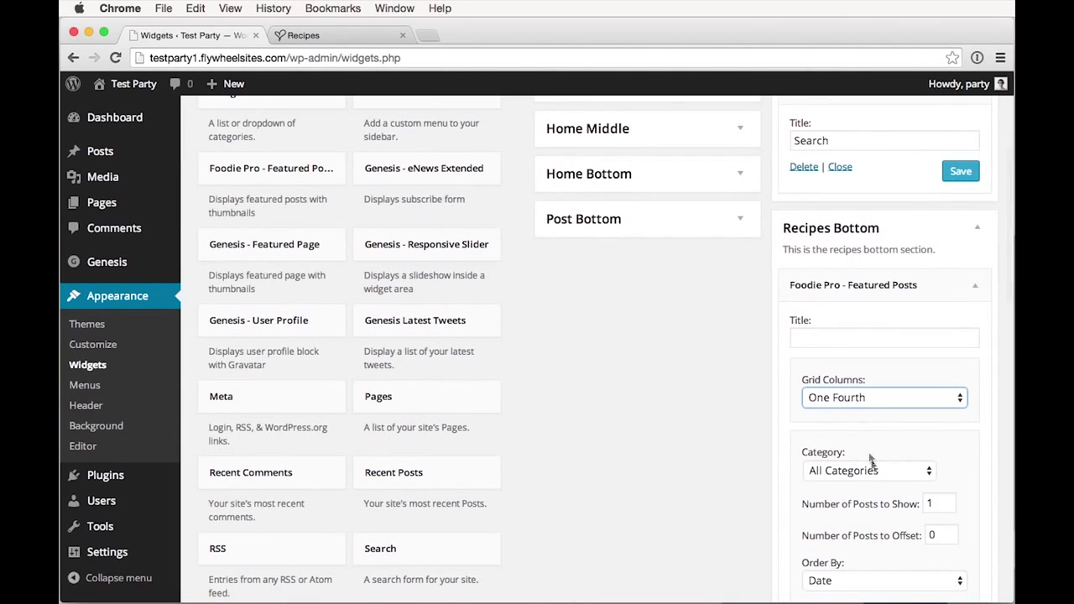
# Choose the vegan category for the Featured Posts widget and title the widget "Vegan".
pyautogui.click(855, 337)
pyautogui.click(854, 469)
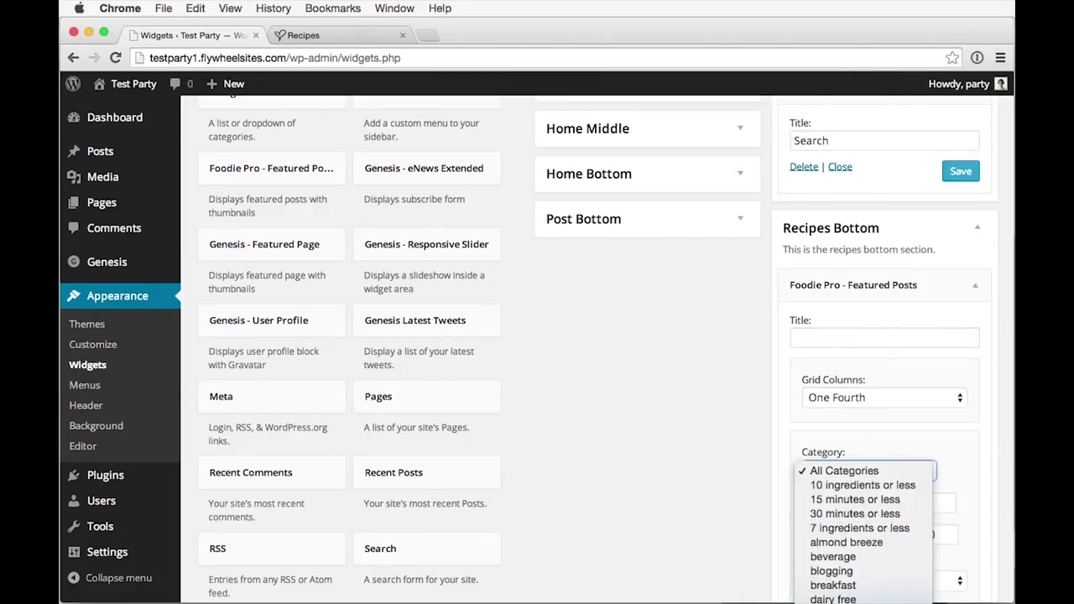
pyautogui.press('v')
pyautogui.press('Return')
pyautogui.click(861, 336)
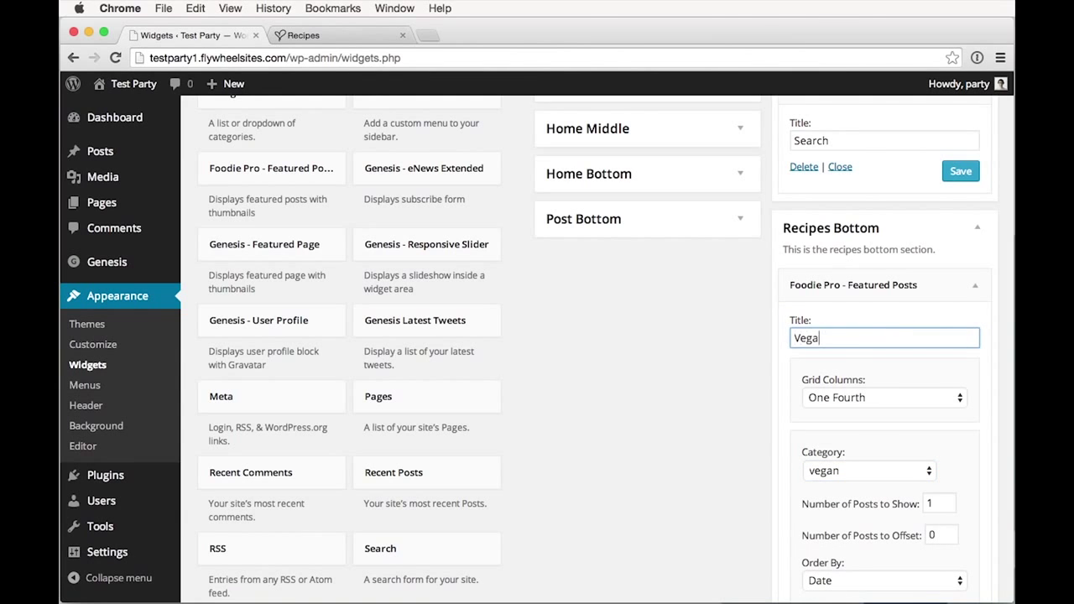
# Set the Vegan Featured Posts widget's number of posts to show to 4.
pyautogui.scroll(-2, 915, 417)
pyautogui.doubleClick(941, 409)
pyautogui.write('4')
pyautogui.scroll(-2, 911, 387)
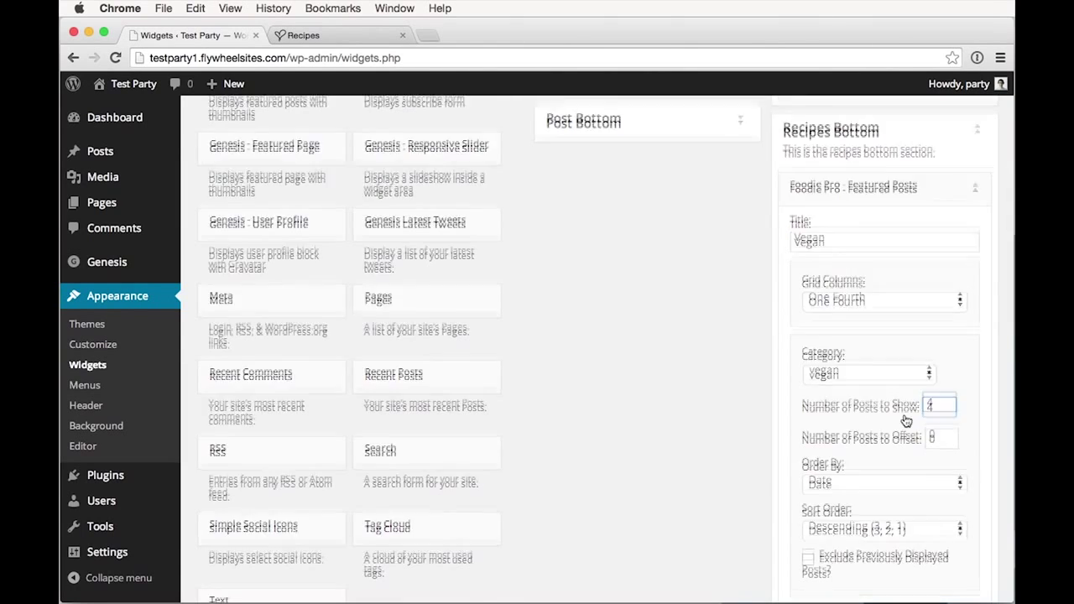
pyautogui.scroll(2, 905, 361)
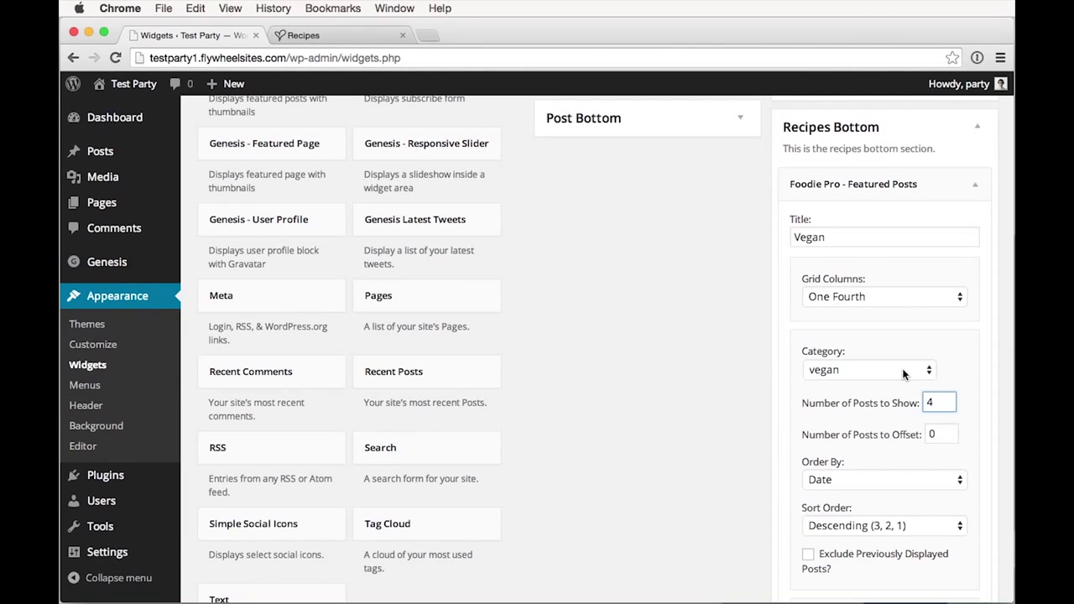
pyautogui.scroll(-1, 898, 328)
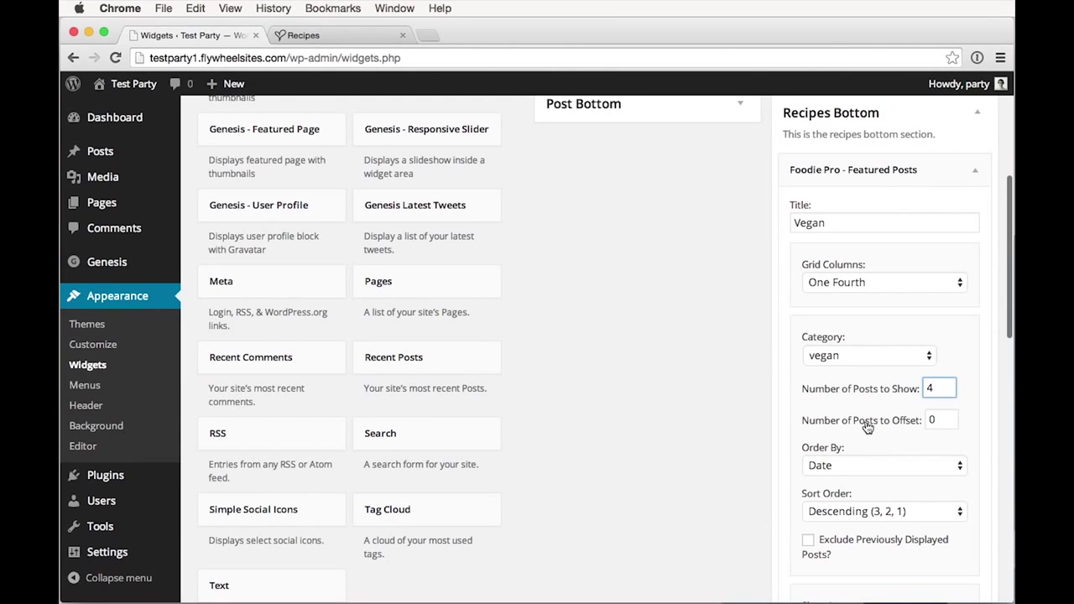
# Set the Vegan widget to show images Before Title at the square-thumbnail (320x320) size.
pyautogui.scroll(-5, 868, 427)
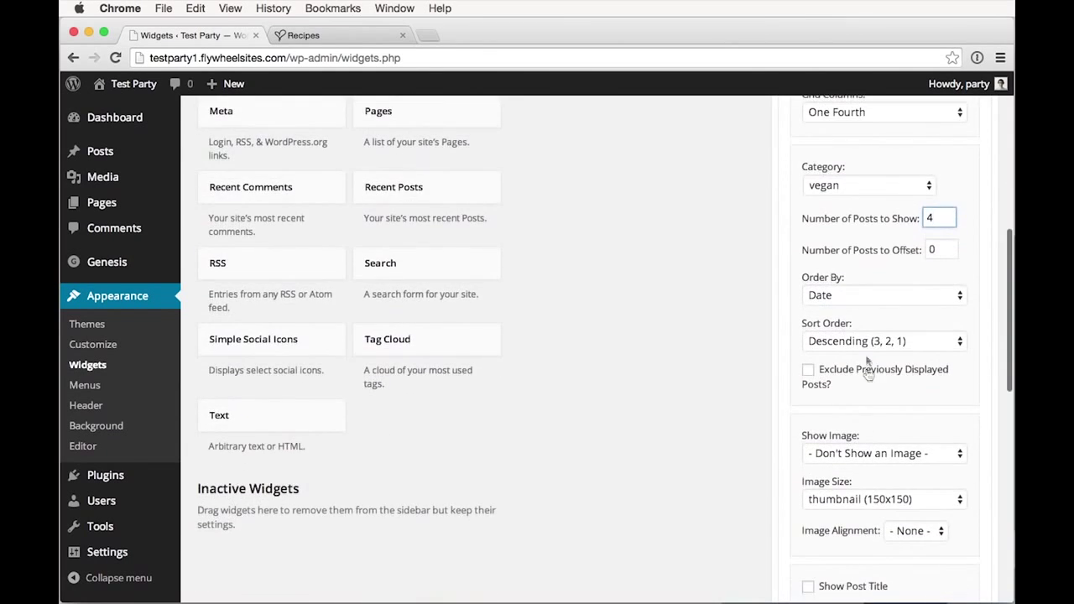
pyautogui.scroll(-3, 859, 341)
pyautogui.click(866, 330)
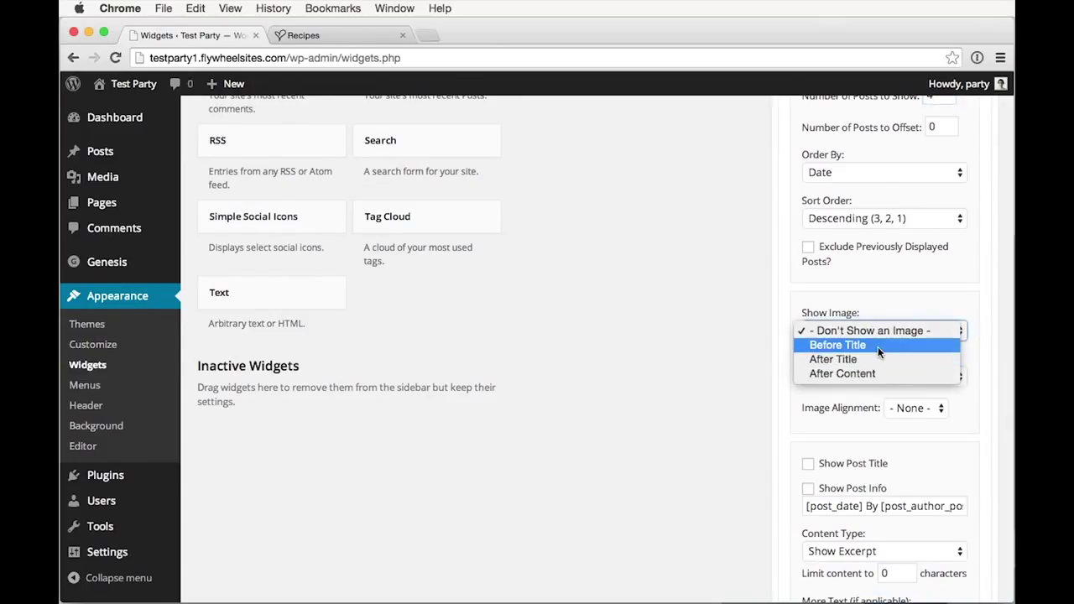
pyautogui.click(879, 346)
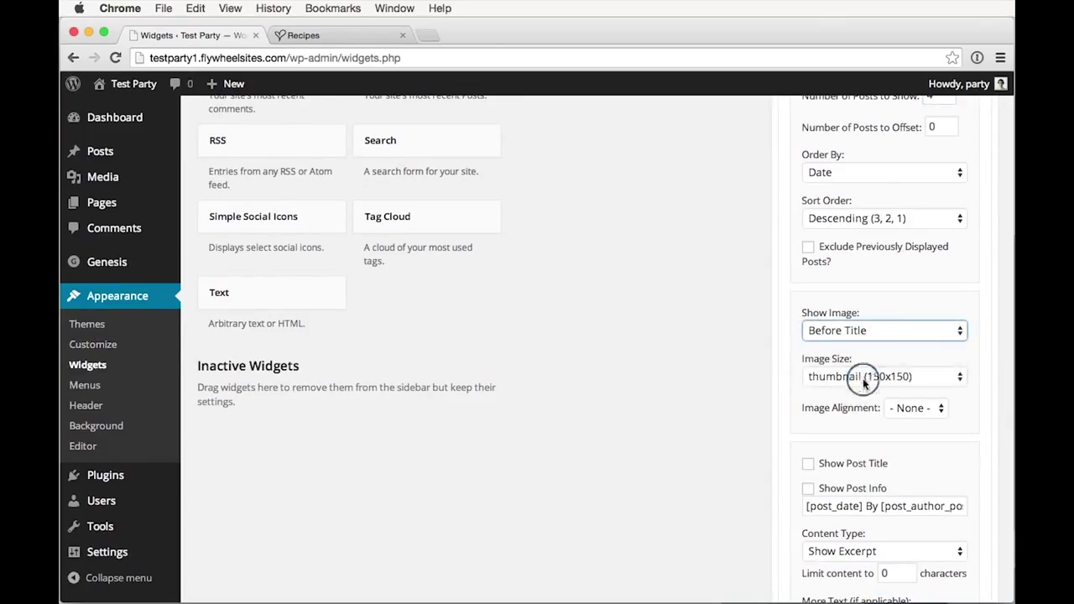
pyautogui.click(865, 382)
pyautogui.click(877, 419)
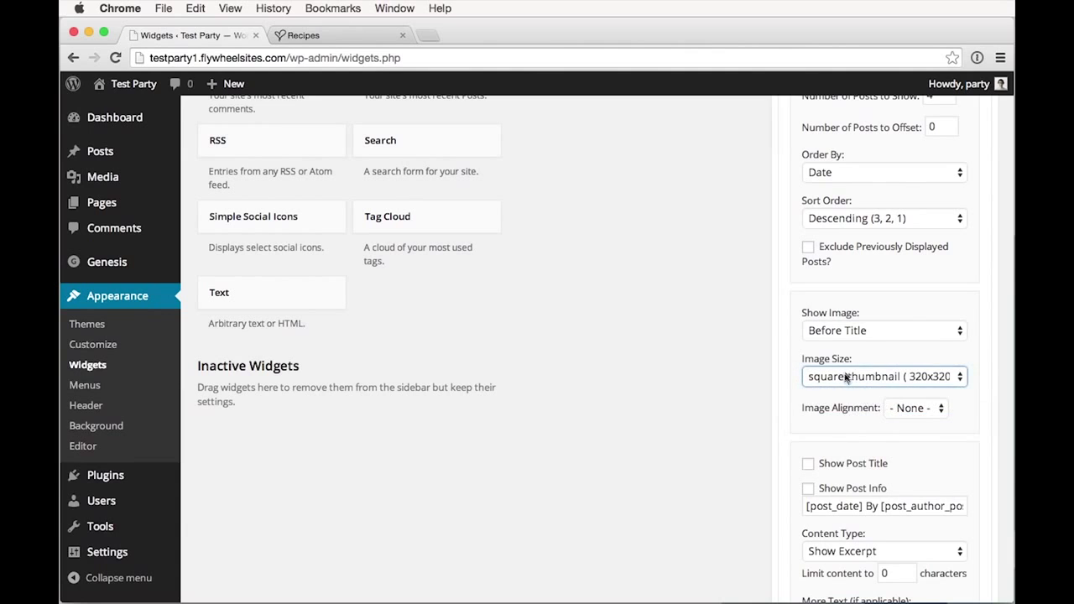
# Enable Show Post Title in the Vegan widget and set its content type to No Content.
pyautogui.scroll(-2, 850, 402)
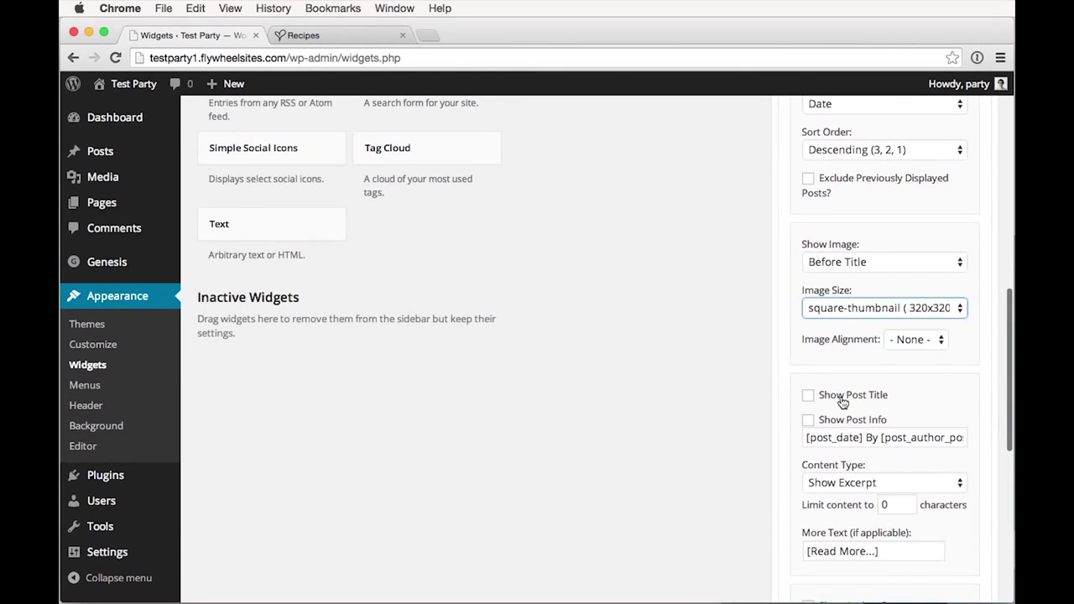
pyautogui.scroll(-2, 843, 402)
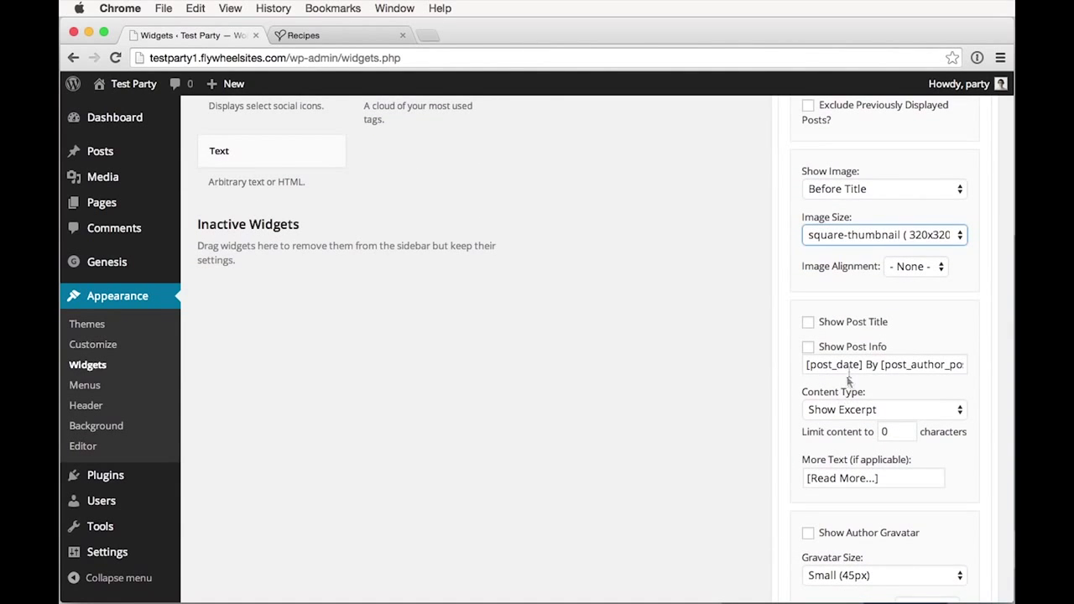
pyautogui.scroll(-3, 840, 310)
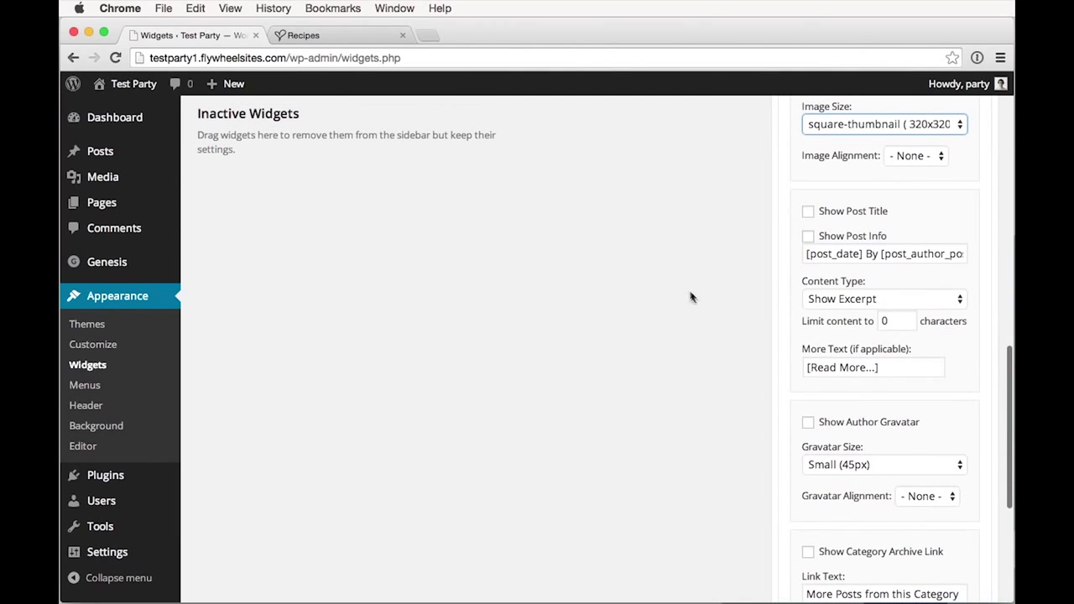
pyautogui.click(808, 212)
pyautogui.scroll(-3, 821, 254)
pyautogui.click(848, 199)
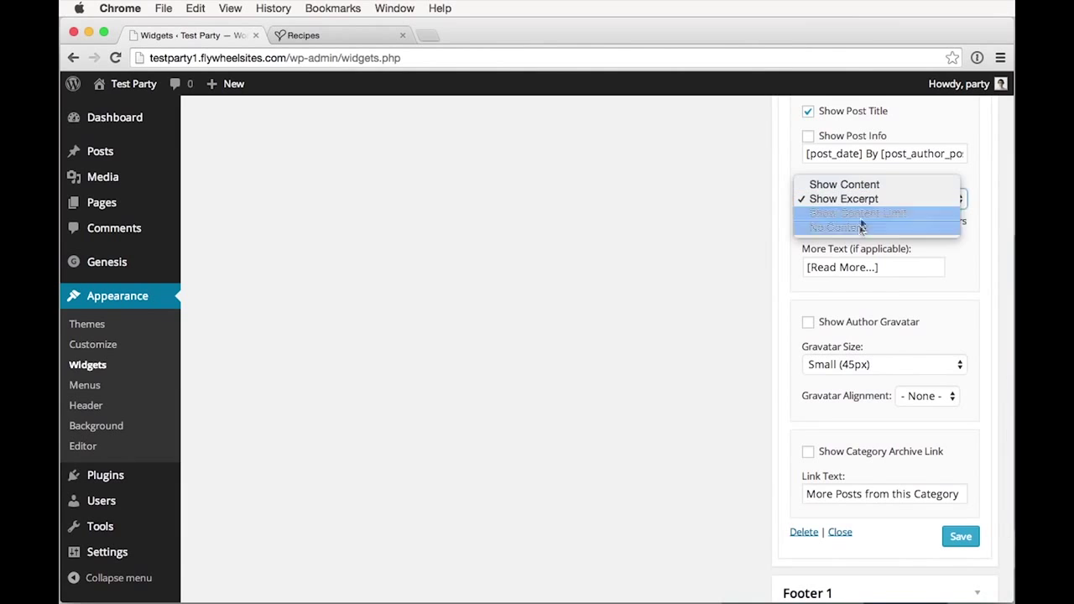
pyautogui.click(861, 227)
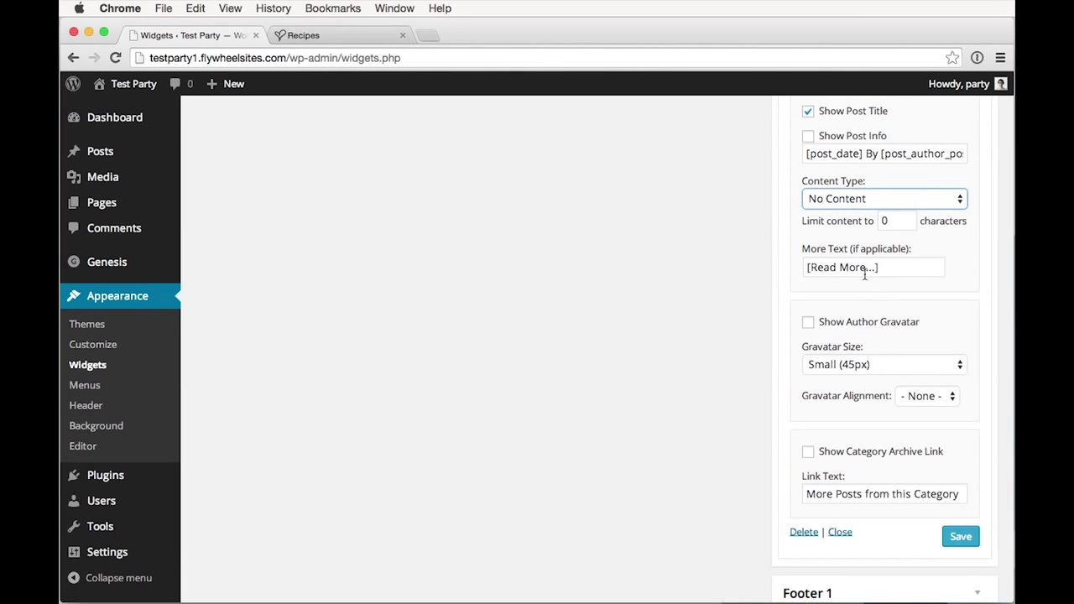
# Enable Show Category Archive Link for the Vegan Featured Posts widget.
pyautogui.scroll(-3, 837, 285)
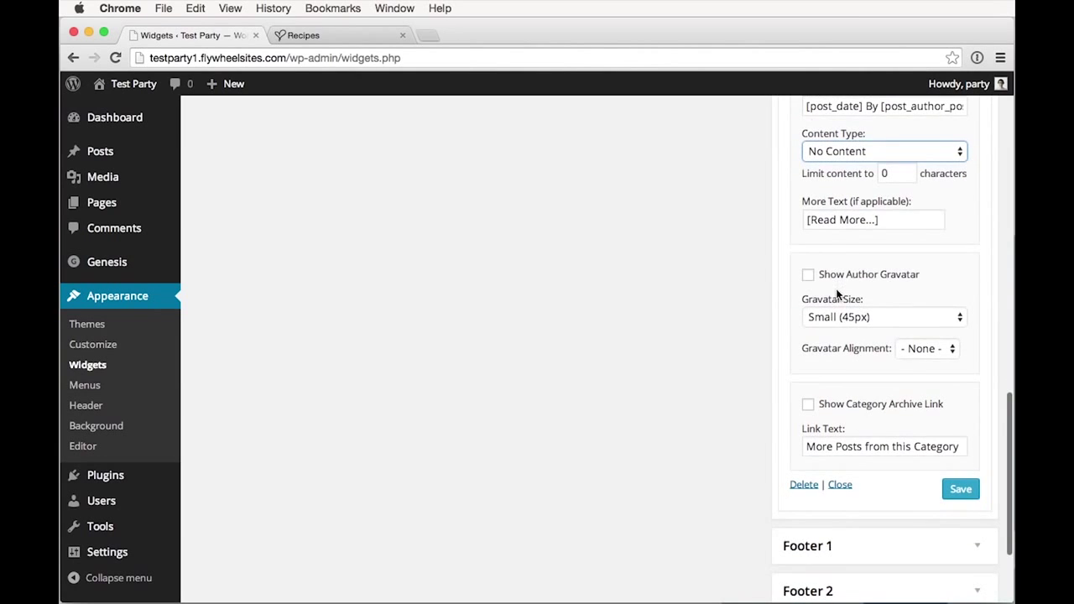
pyautogui.scroll(-1, 836, 299)
pyautogui.scroll(1, 837, 299)
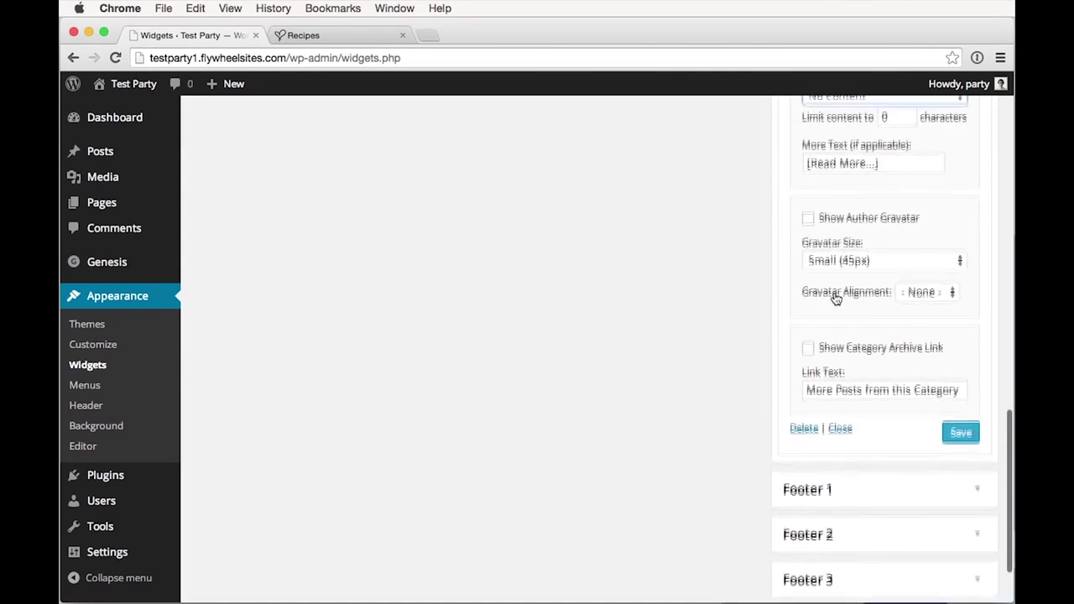
pyautogui.scroll(-2, 835, 296)
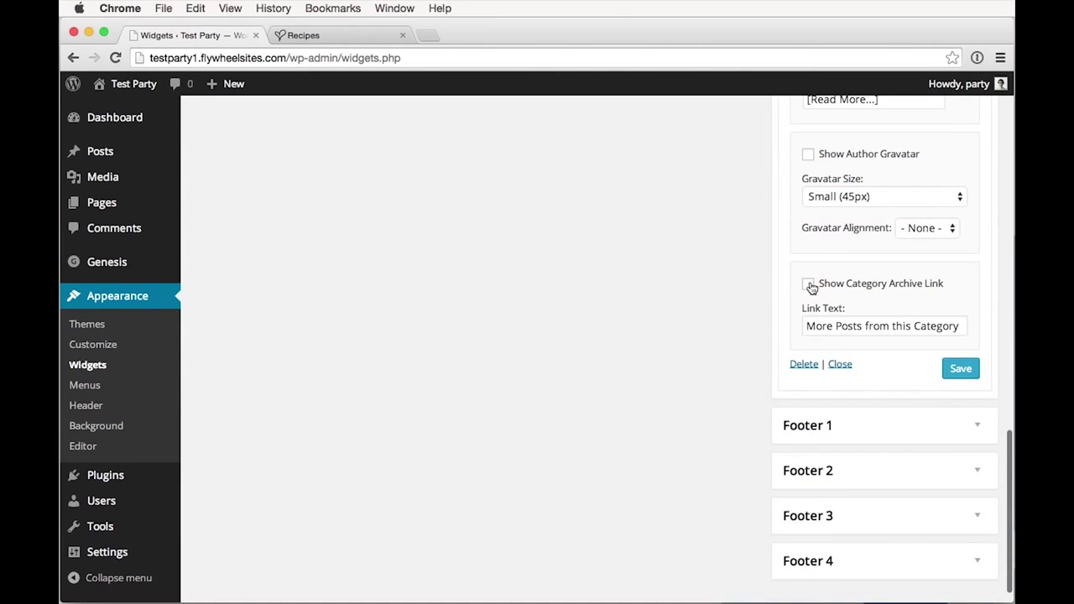
pyautogui.click(810, 286)
# Review the list of categories available to the Vegan Featured Posts widget.
pyautogui.scroll(10, 844, 300)
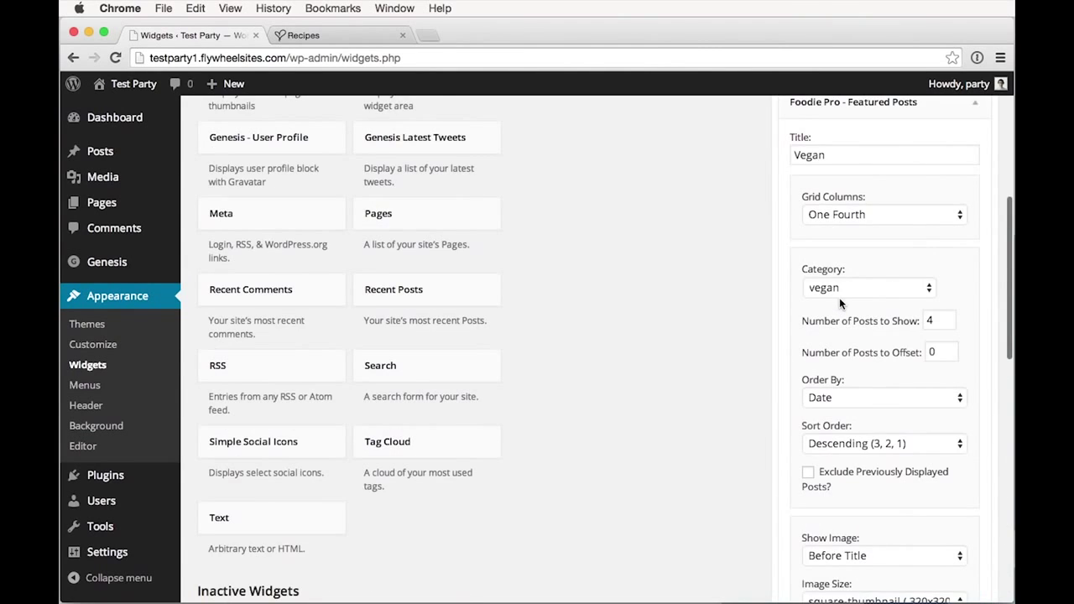
pyautogui.click(824, 285)
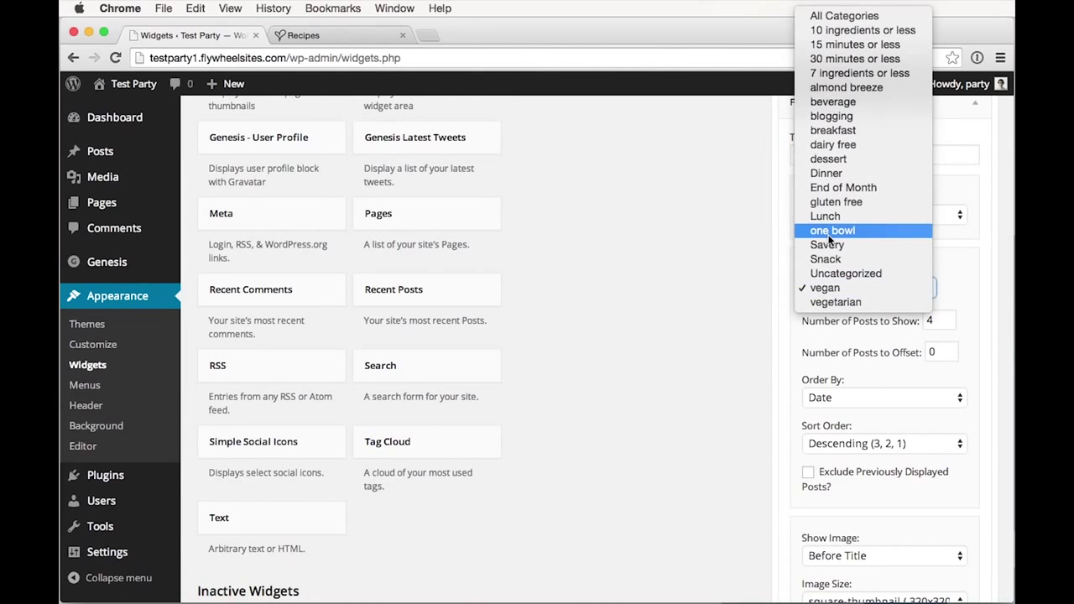
pyautogui.click(960, 303)
# Set the Vegan widget's category archive link text to "See More &rarr;" and save the widget.
pyautogui.scroll(-10, 960, 303)
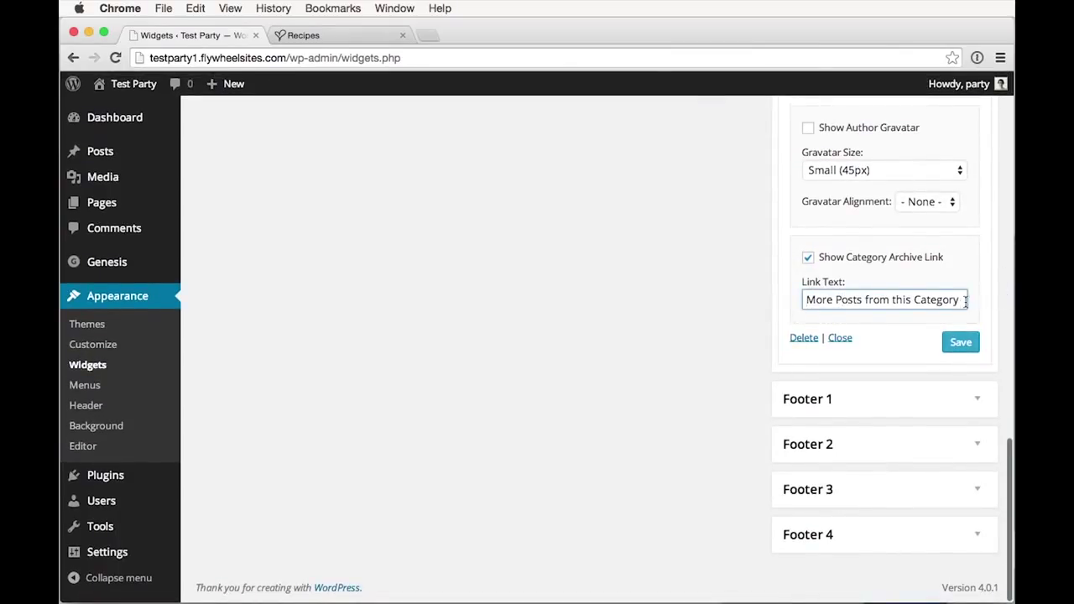
pyautogui.moveTo(965, 302); pyautogui.dragTo(708, 285)
pyautogui.write('See More &rarr;')
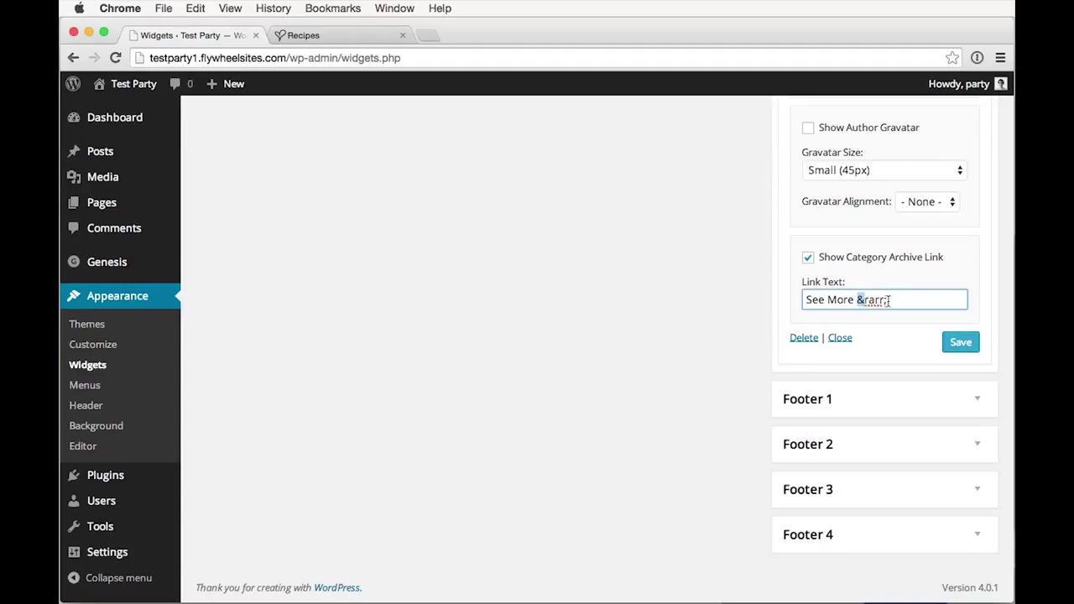
pyautogui.click(964, 341)
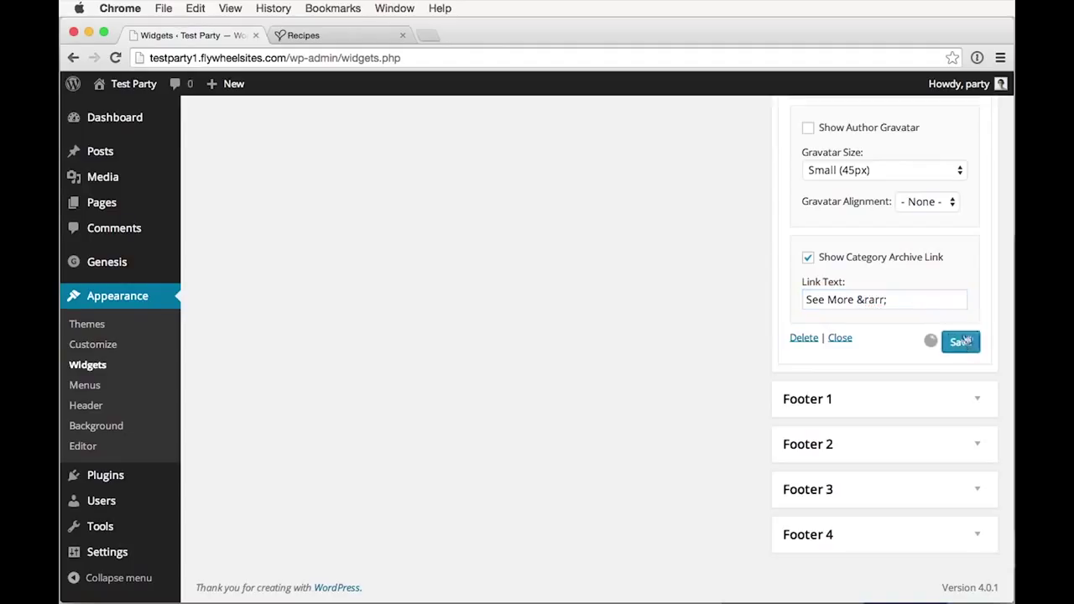
# Reload the live Recipes page and check the Vegan section's four-column posts and See More link.
pyautogui.click(353, 35)
pyautogui.press('super+r')
pyautogui.scroll(-5, 577, 217)
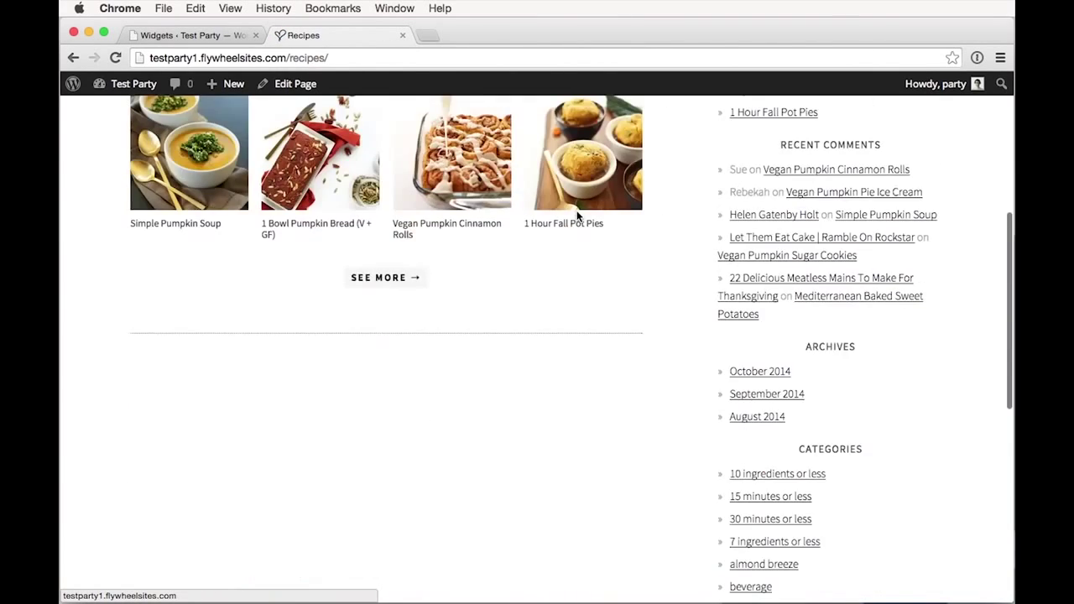
pyautogui.scroll(2, 577, 216)
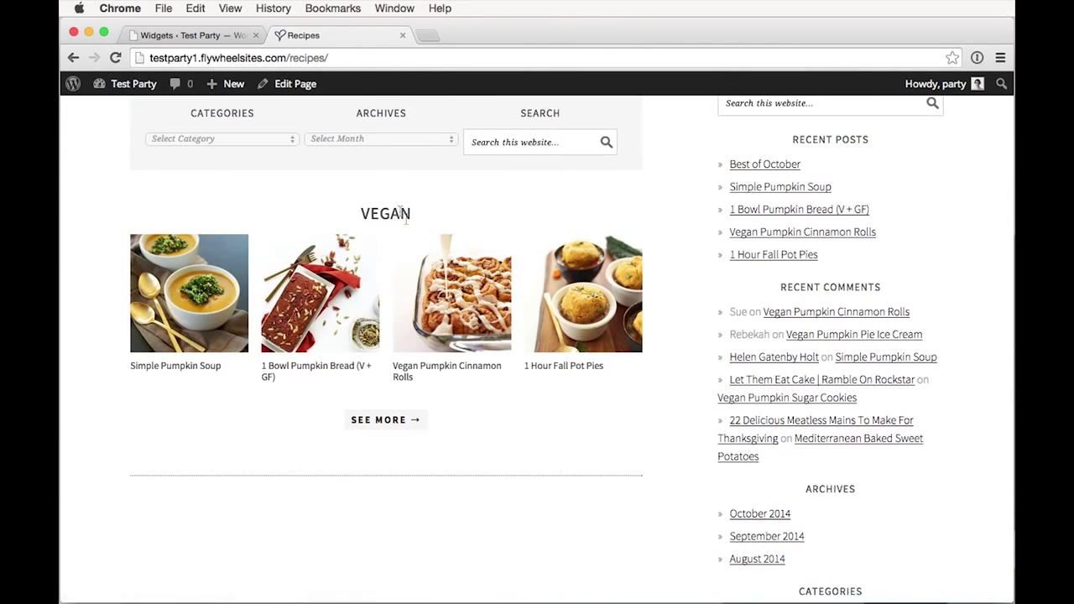
# Set the Vegan Featured Posts widget's number of posts to show to 8 and save the widget.
pyautogui.click(216, 36)
pyautogui.scroll(10, 830, 283)
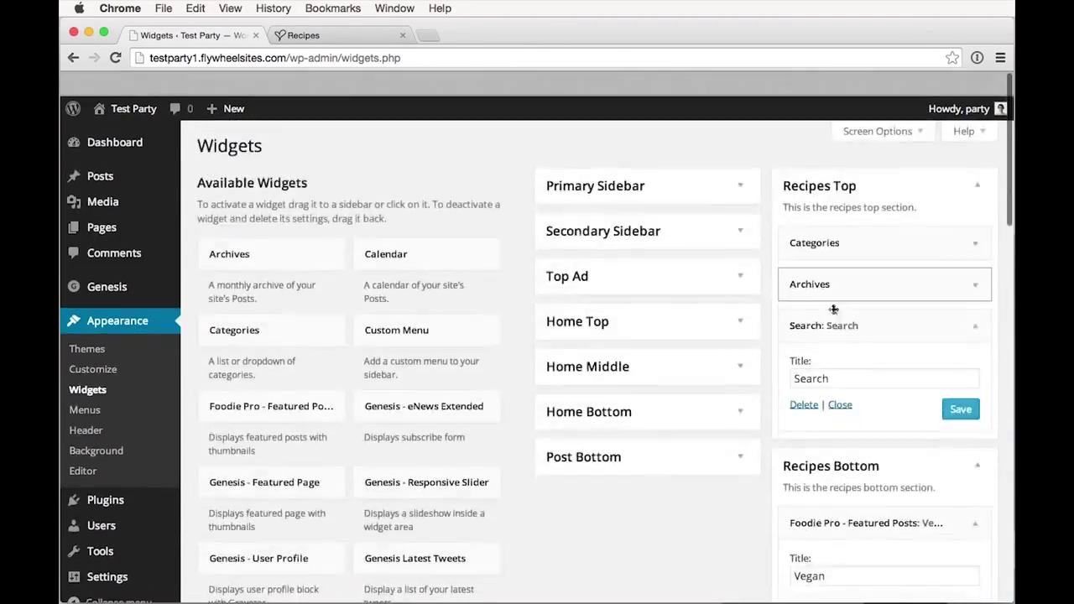
pyautogui.scroll(-6, 830, 308)
pyautogui.moveTo(945, 271); pyautogui.dragTo(881, 260)
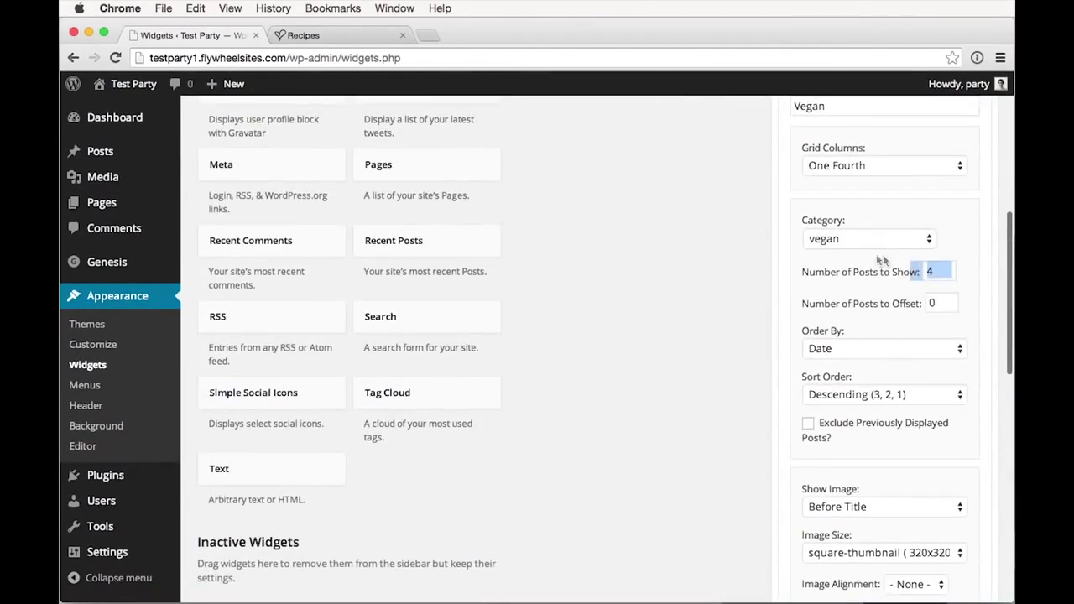
pyautogui.click(945, 271)
pyautogui.doubleClick(931, 271)
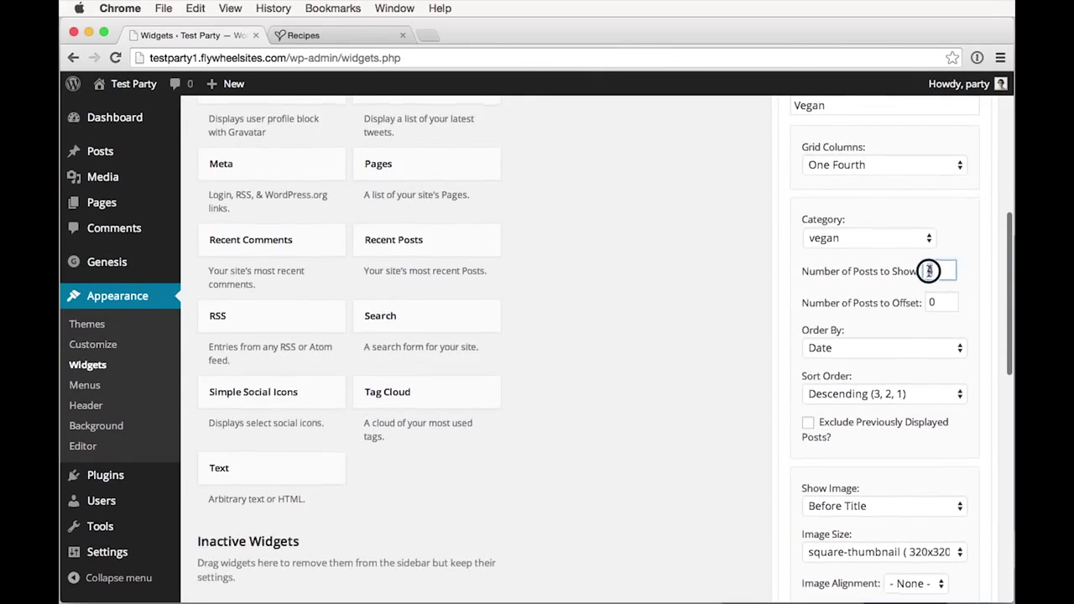
pyautogui.scroll(1, 927, 275)
pyautogui.scroll(-10, 947, 295)
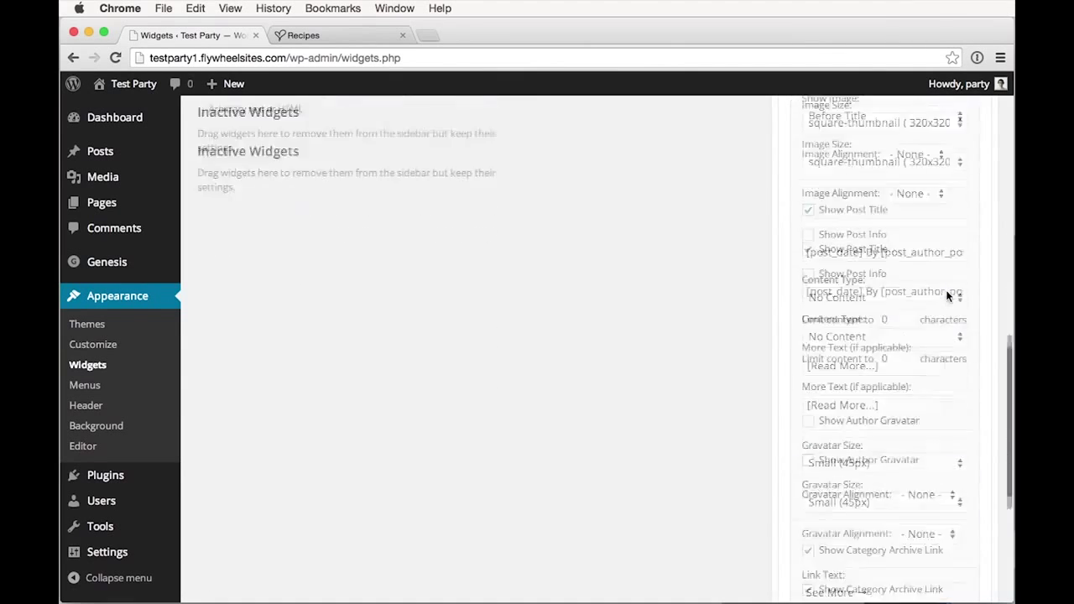
pyautogui.click(961, 341)
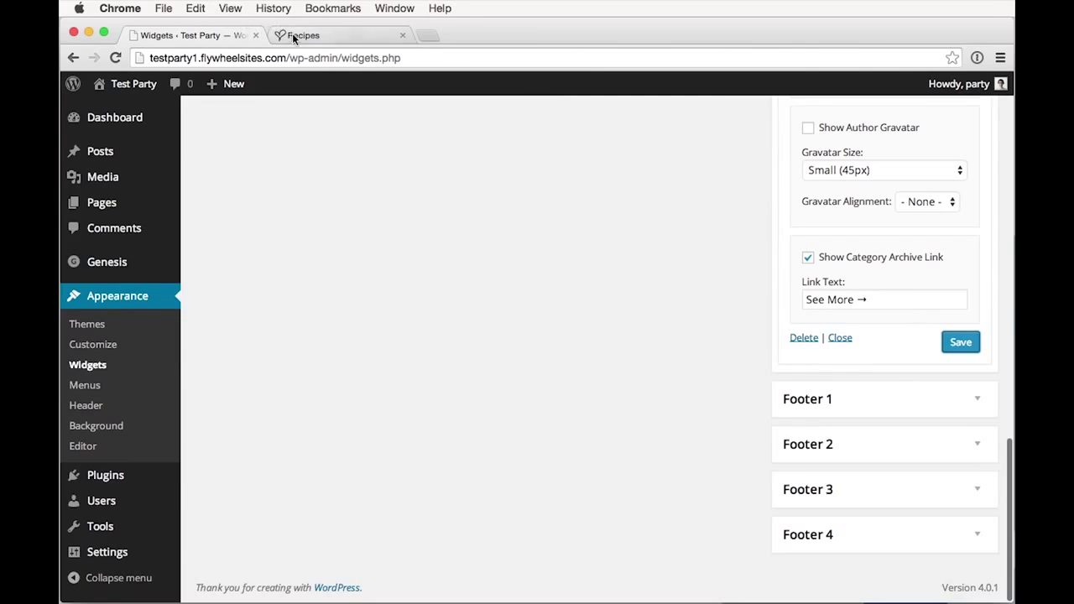
# Check the Vegan section on the live Recipes page and open the Vegan Pumpkin Pie Ice Cream post for editing.
pyautogui.click(296, 35)
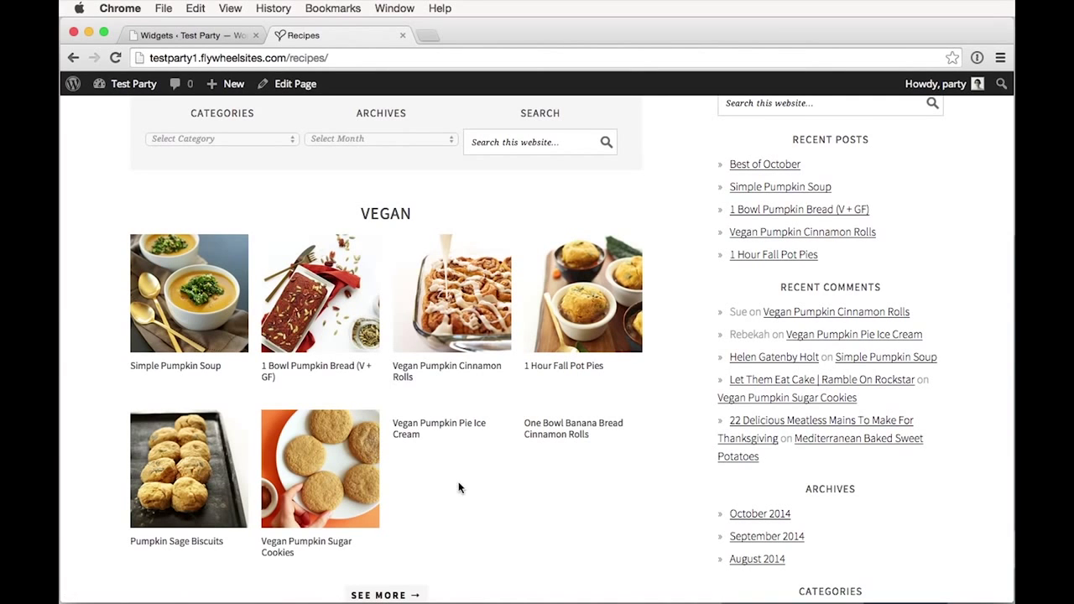
pyautogui.scroll(-2, 464, 453)
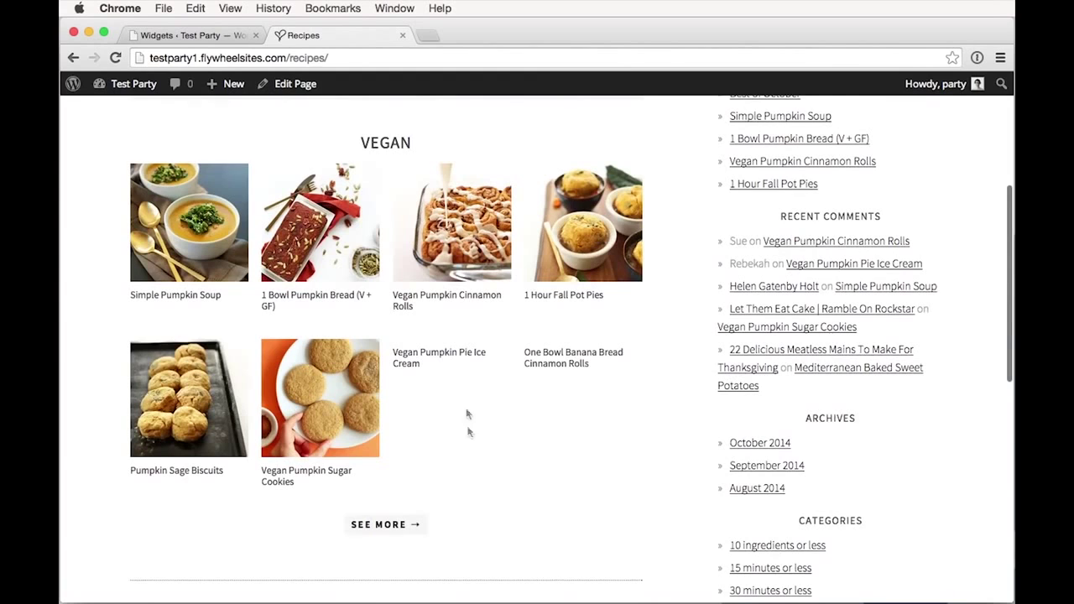
pyautogui.keyDown('super'); pyautogui.click(453, 356); pyautogui.keyUp('super')
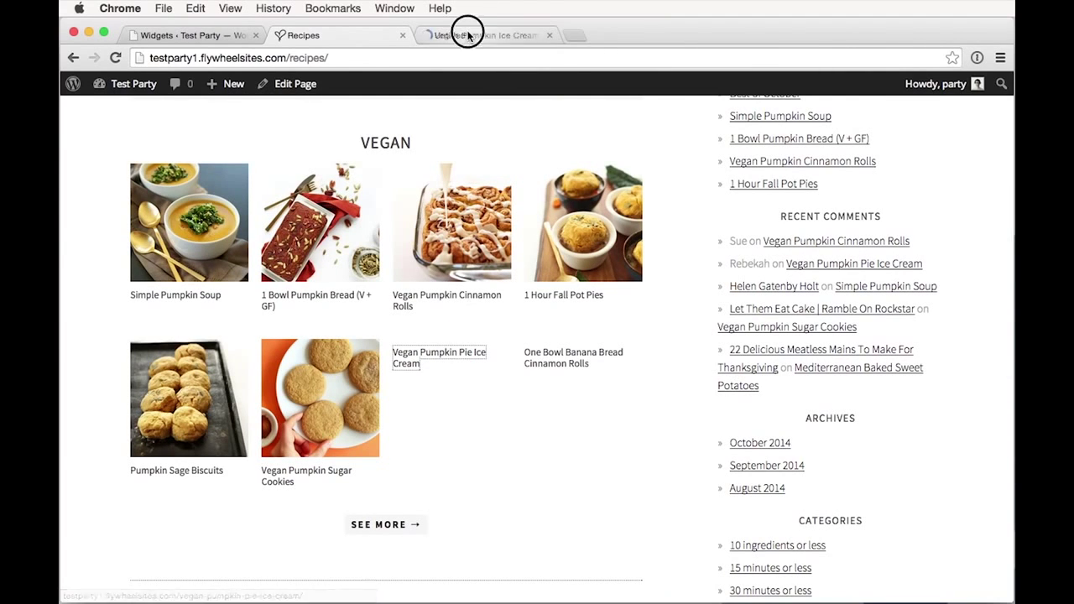
pyautogui.click(462, 32)
pyautogui.click(300, 84)
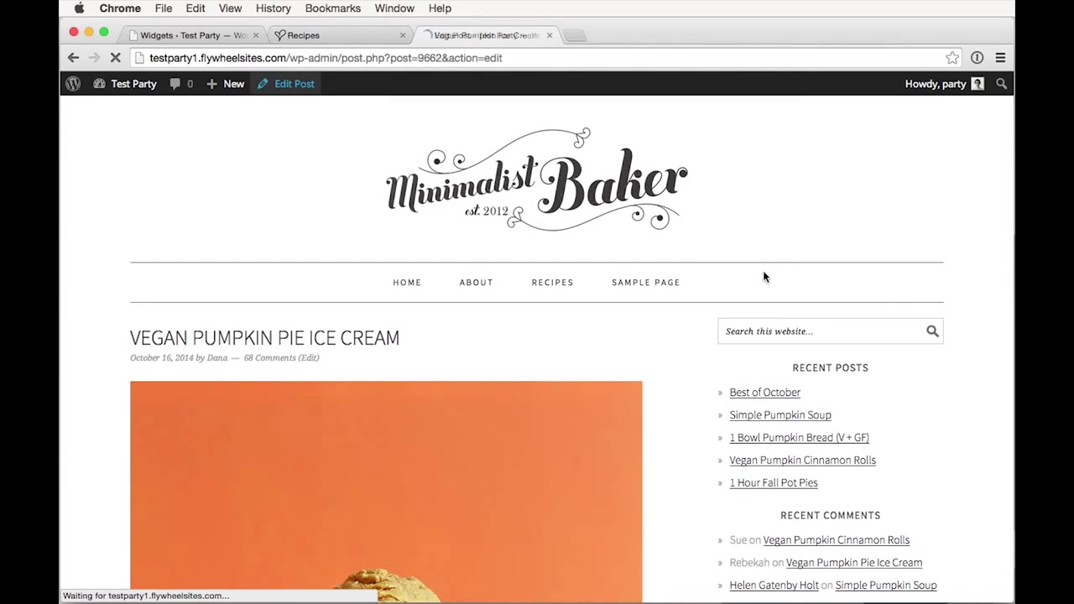
# Set the hand-held ice cream cone photo on orange, from the images uploaded to this post, as featured image and update the post.
pyautogui.scroll(-10, 811, 464)
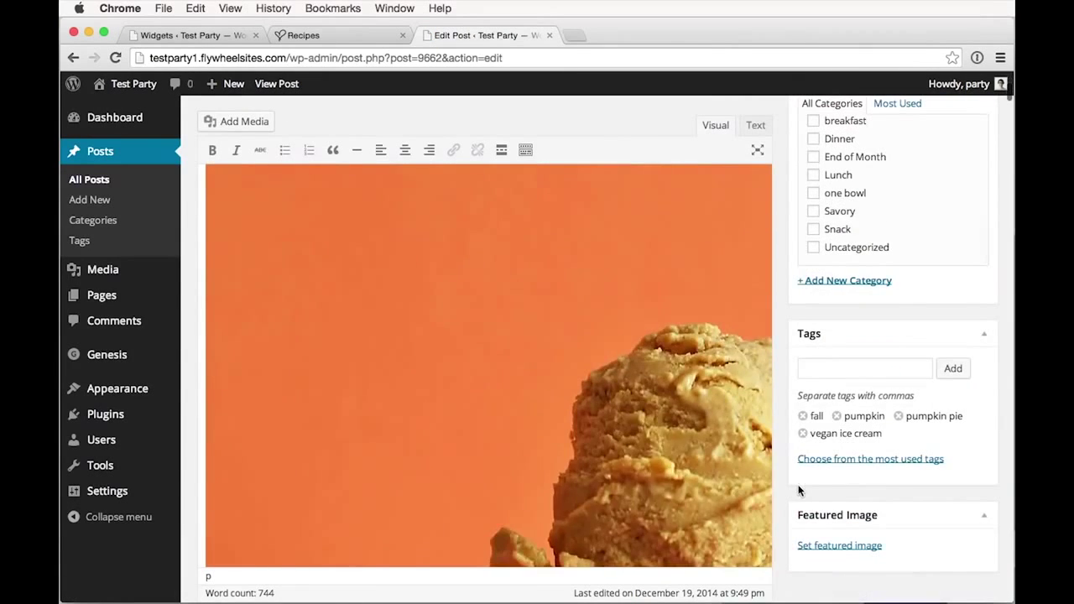
pyautogui.click(833, 546)
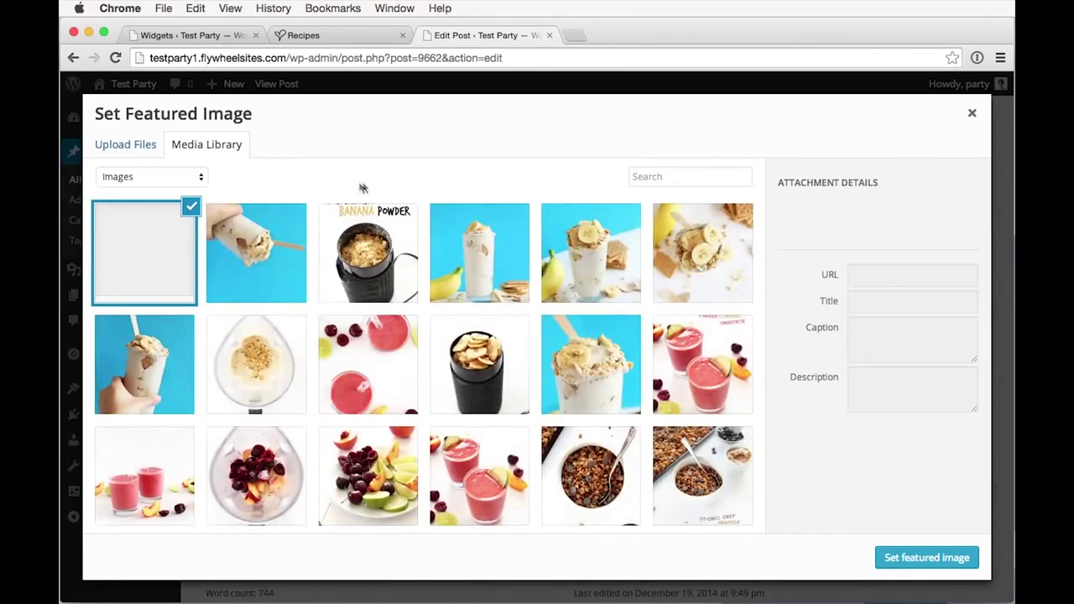
pyautogui.click(198, 182)
pyautogui.click(198, 188)
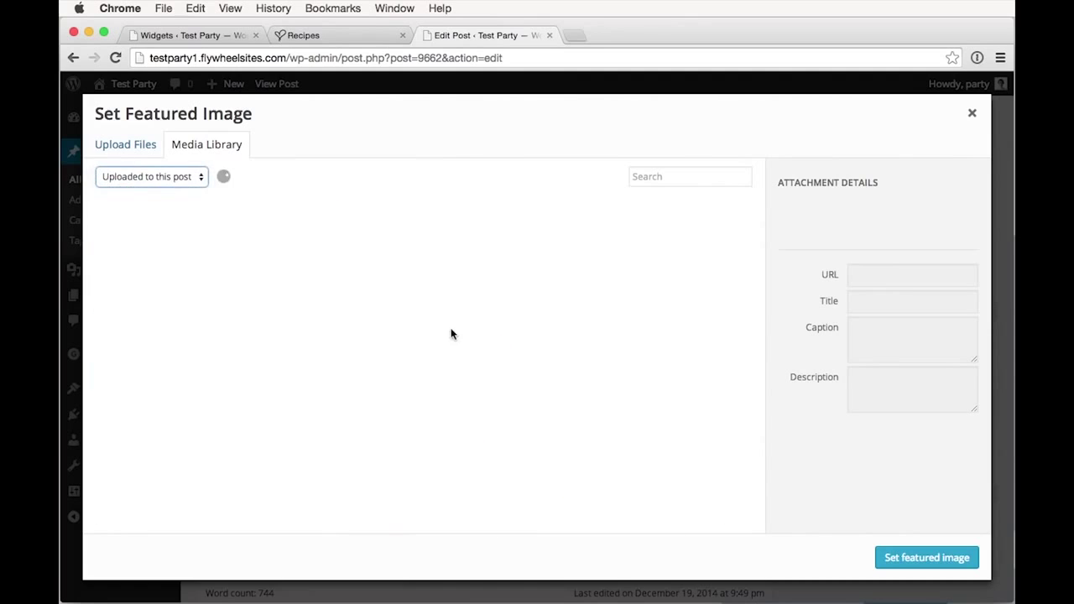
pyautogui.click(185, 241)
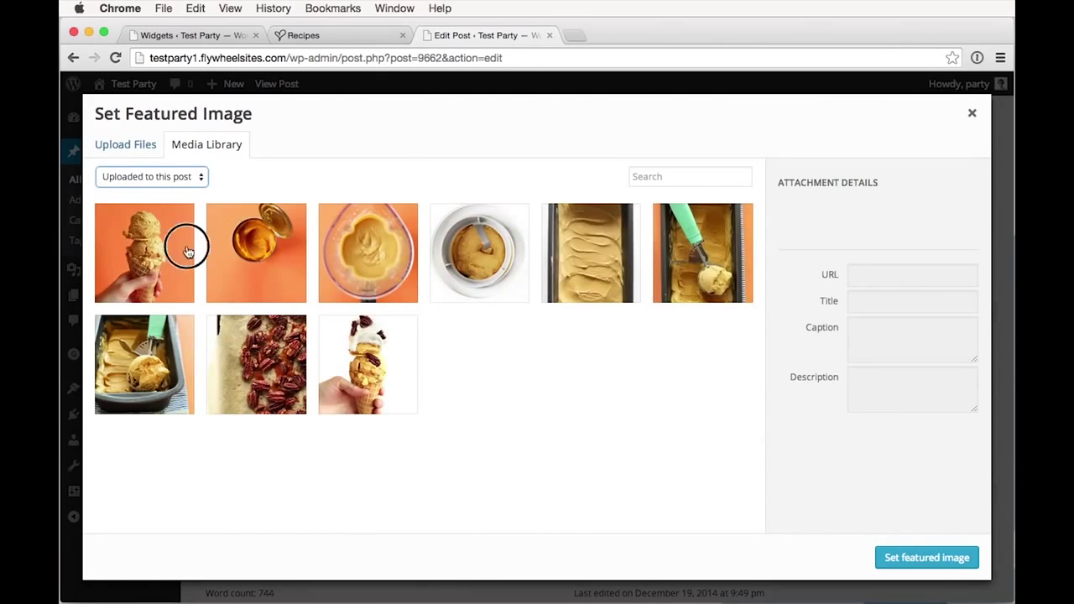
pyautogui.click(960, 560)
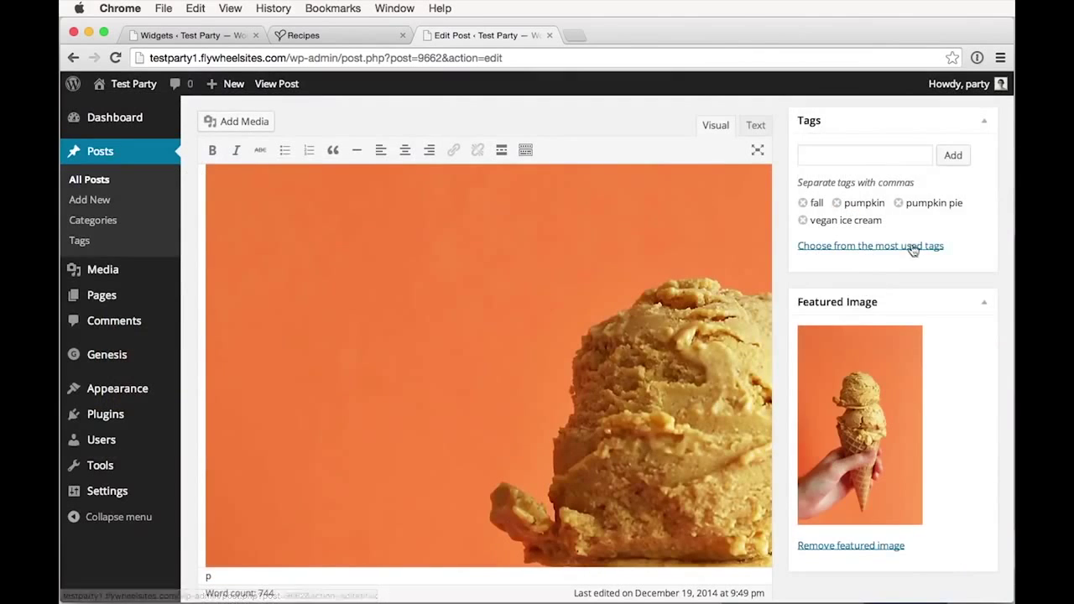
pyautogui.scroll(5, 923, 210)
pyautogui.click(963, 303)
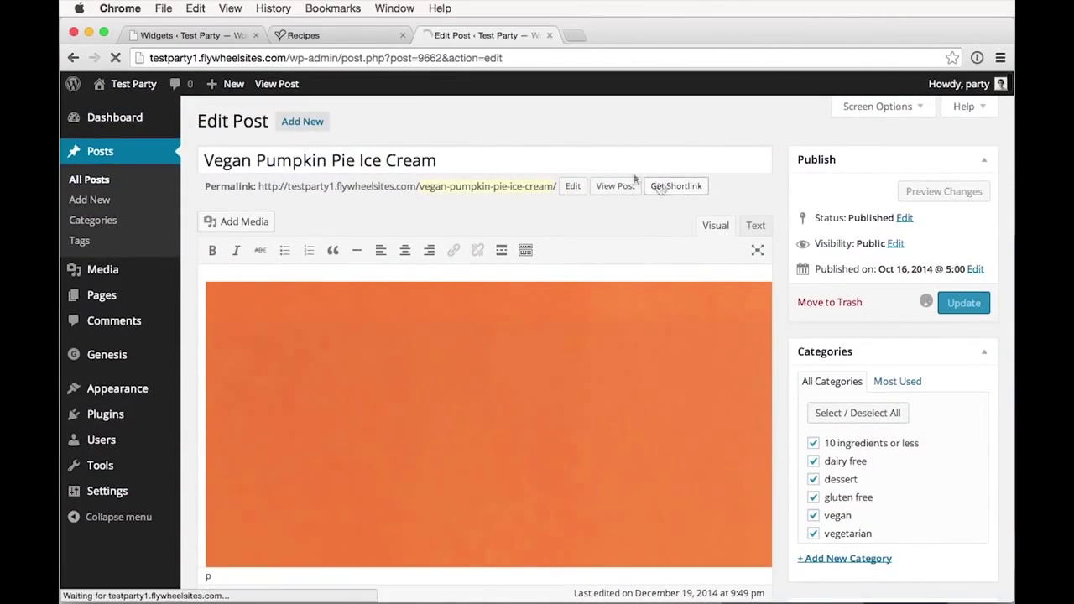
# Reload the live Recipes page and check the Vegan Pumpkin Pie Ice Cream thumbnail in the Vegan section.
pyautogui.click(316, 33)
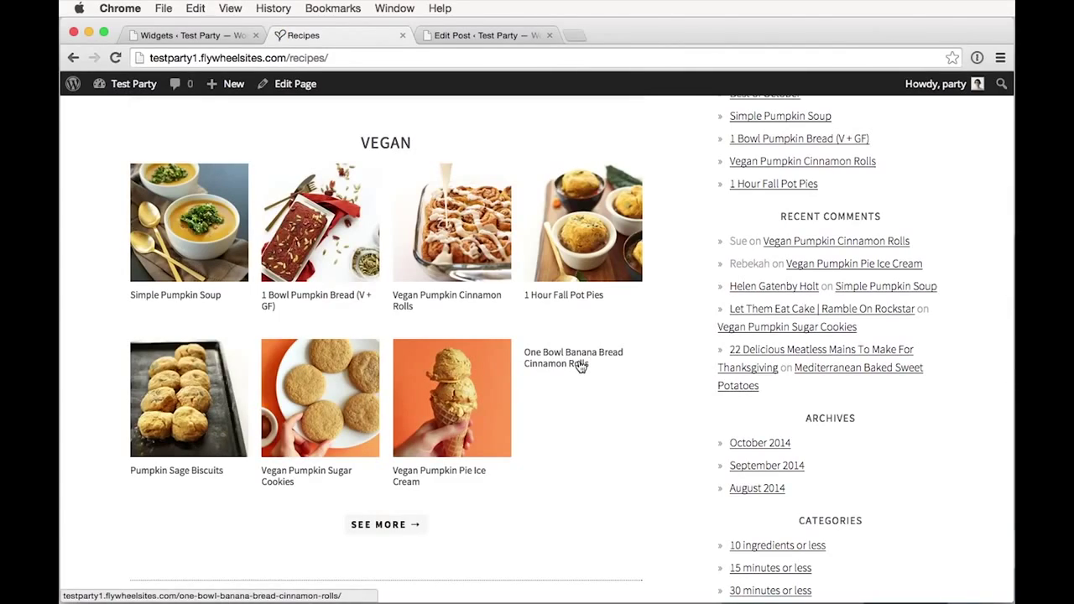
pyautogui.scroll(2, 580, 367)
pyautogui.scroll(-2, 581, 367)
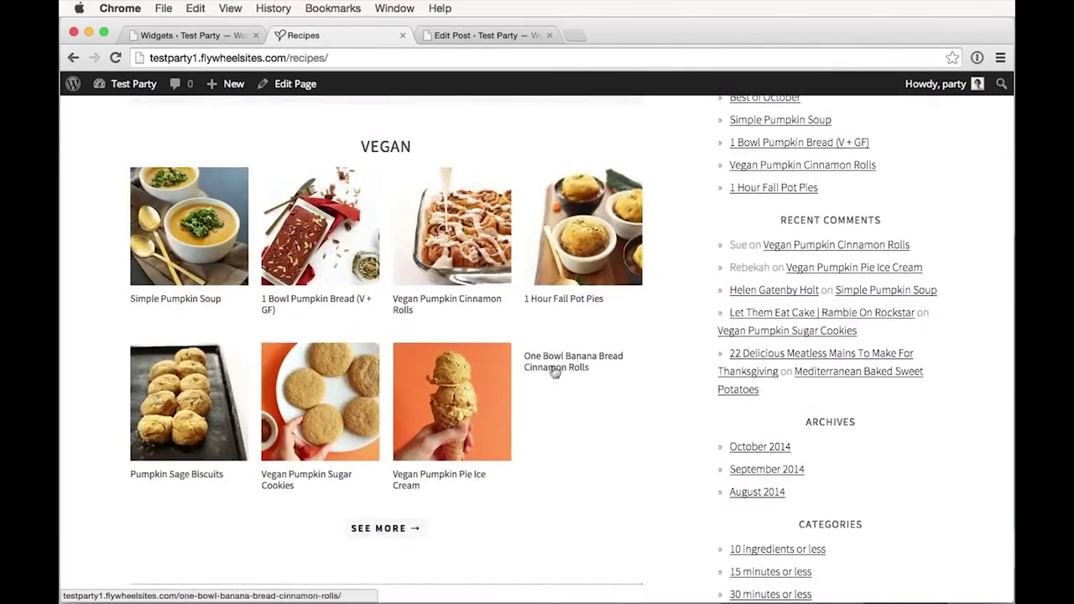
# Follow the Vegan section's See More link and examine the vegan category archive's address and post layout.
pyautogui.click(388, 531)
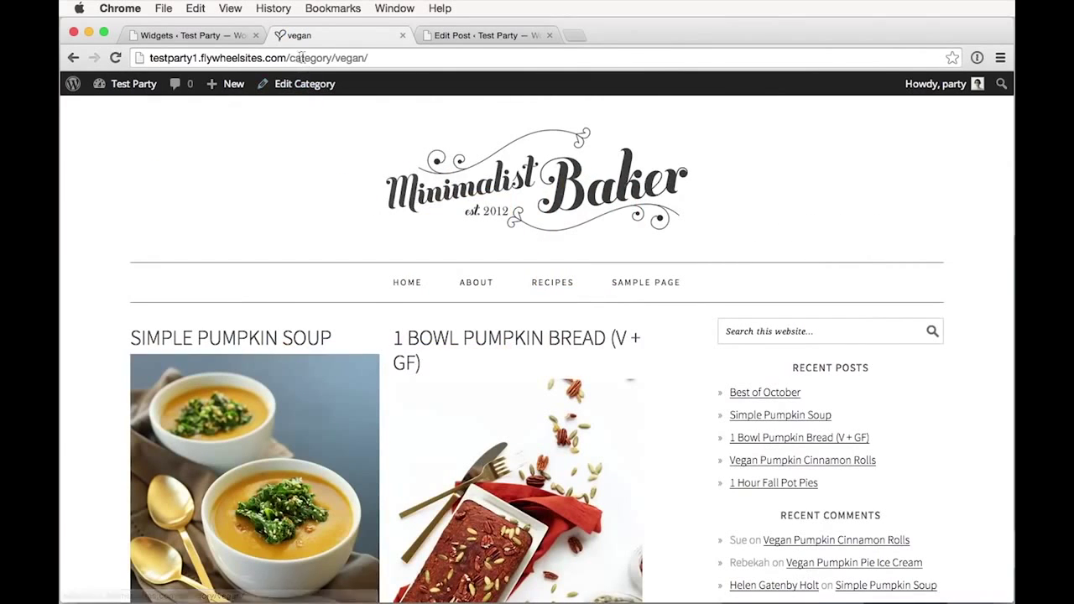
pyautogui.moveTo(289, 58); pyautogui.dragTo(339, 58)
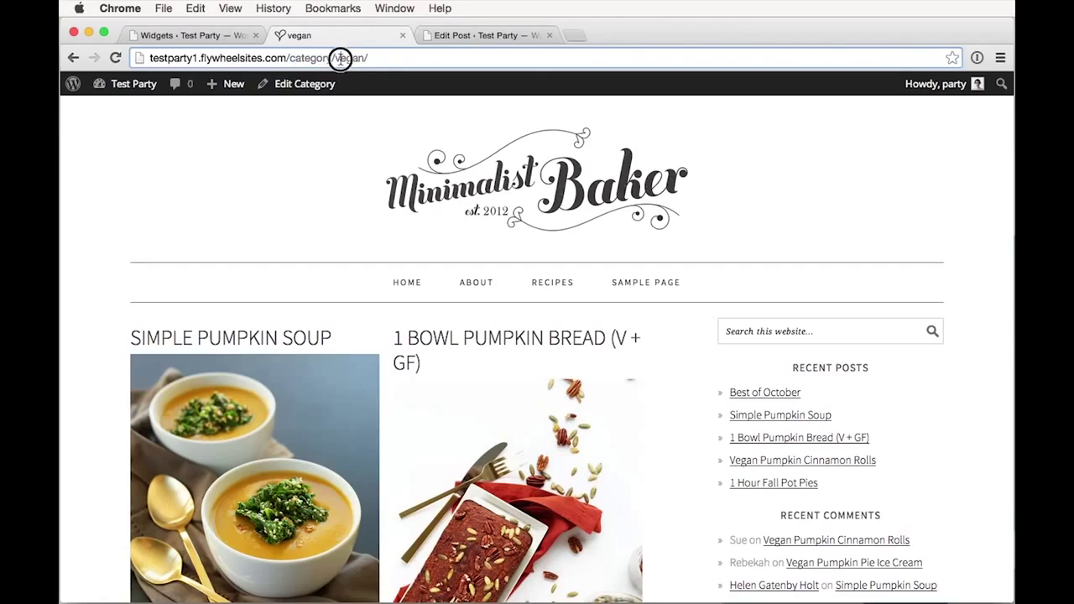
pyautogui.moveTo(340, 59); pyautogui.dragTo(340, 59)
pyautogui.scroll(-5, 292, 375)
pyautogui.scroll(-10, 293, 375)
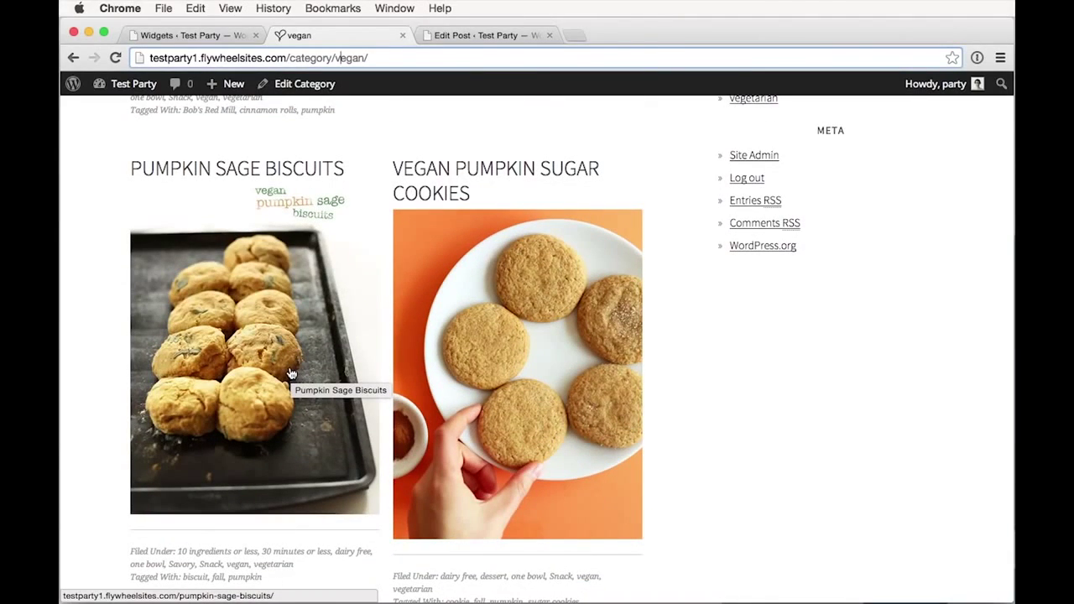
pyautogui.scroll(-5, 292, 376)
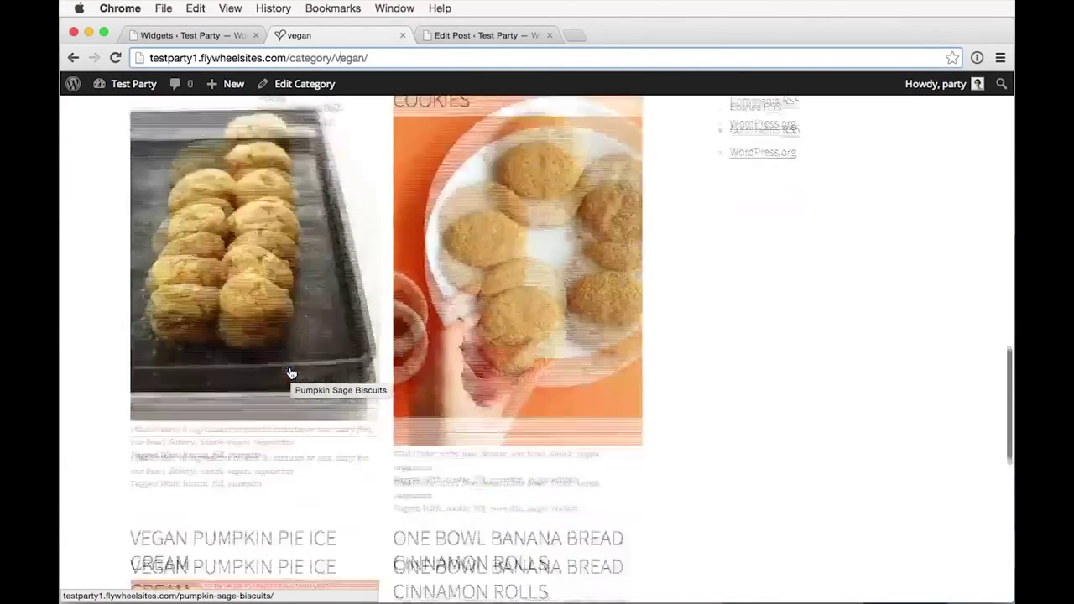
pyautogui.scroll(10, 293, 365)
pyautogui.scroll(5, 290, 357)
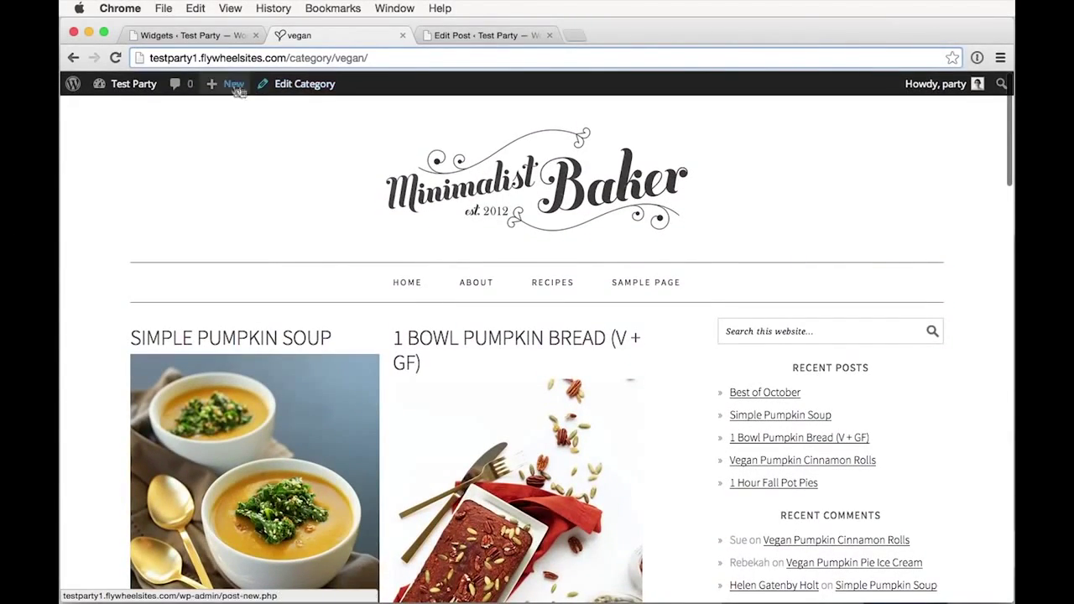
# Open the theme Customizer and set the Content Archives' Archive Grid Display to One Fourth.
pyautogui.moveTo(117, 92)
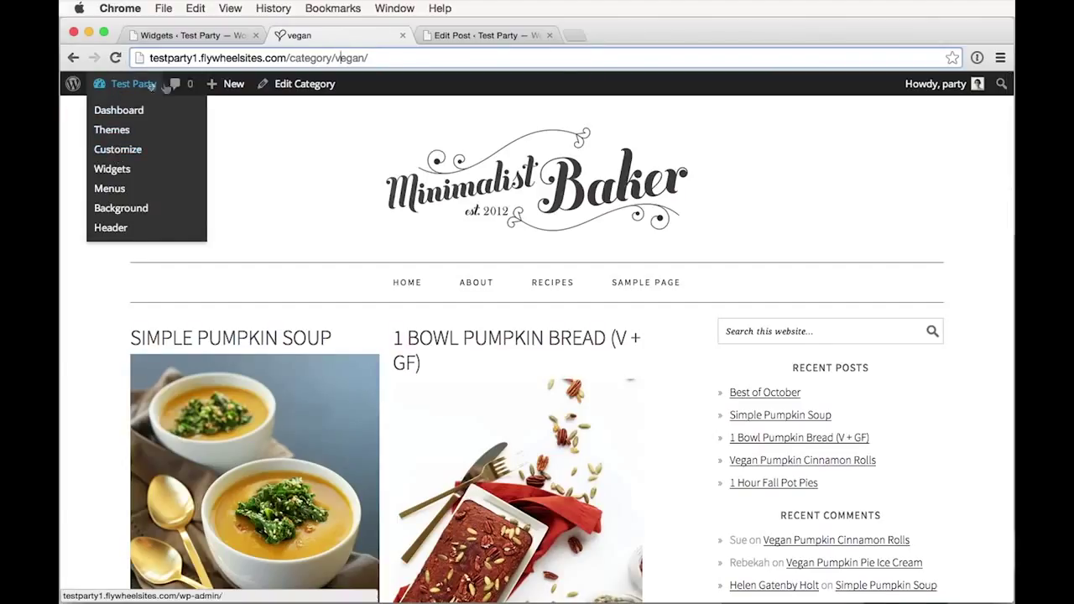
pyautogui.click(124, 149)
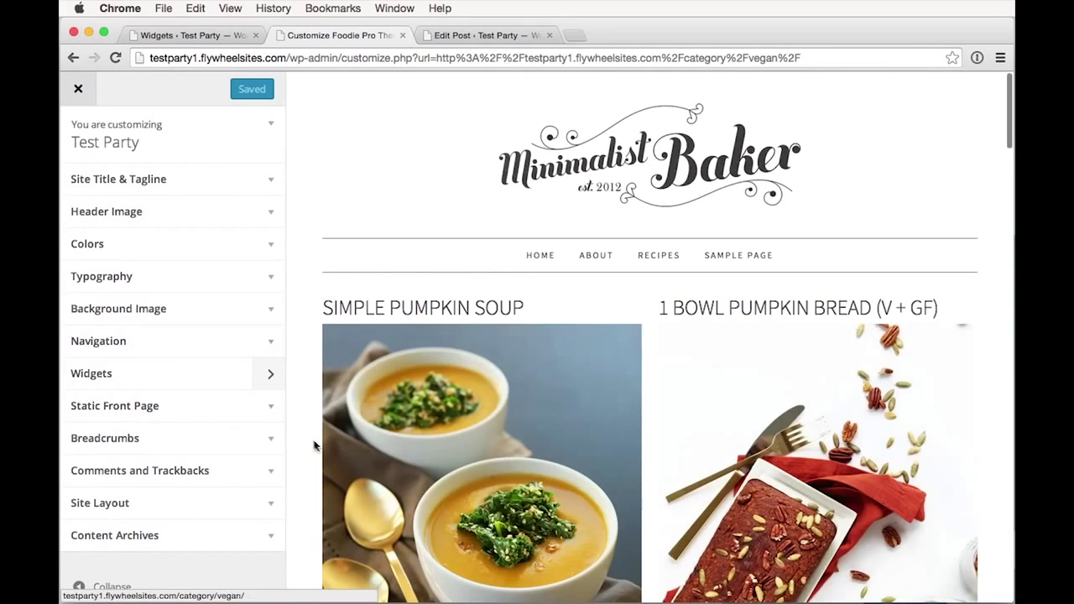
pyautogui.click(246, 536)
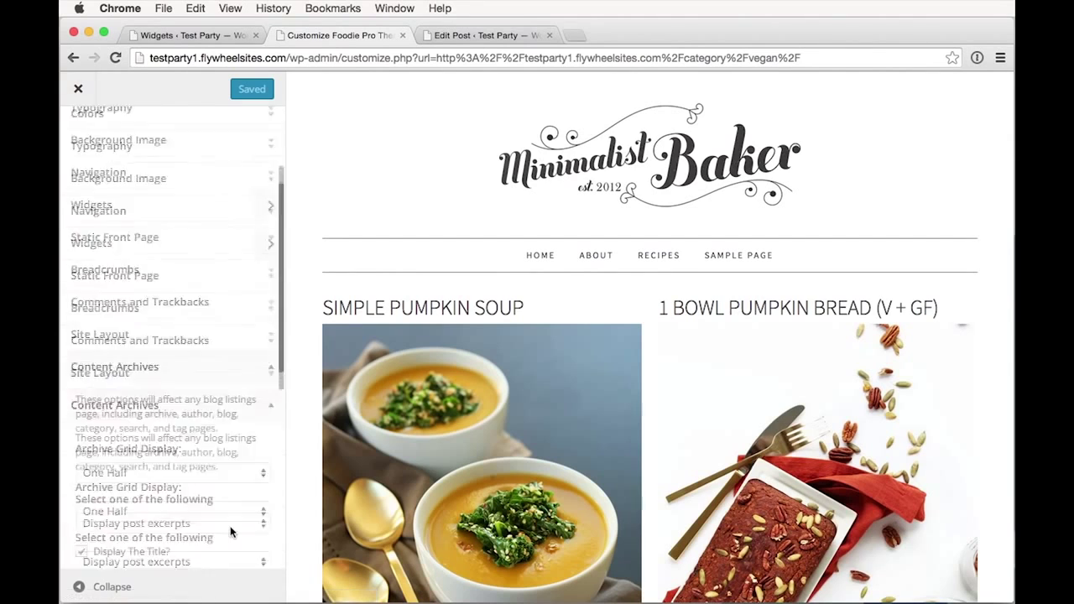
pyautogui.click(189, 289)
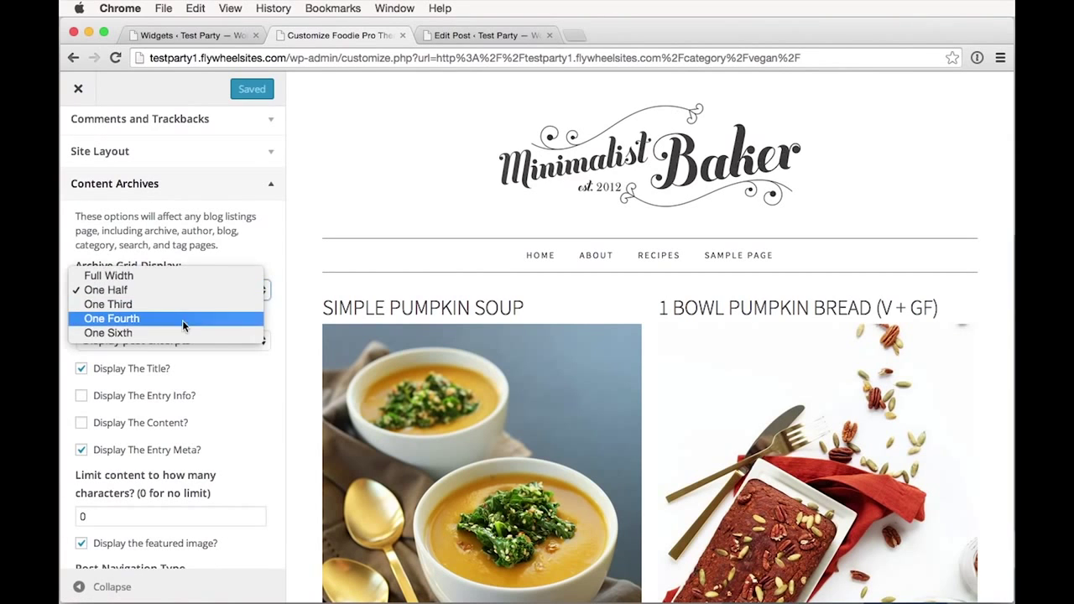
pyautogui.click(185, 318)
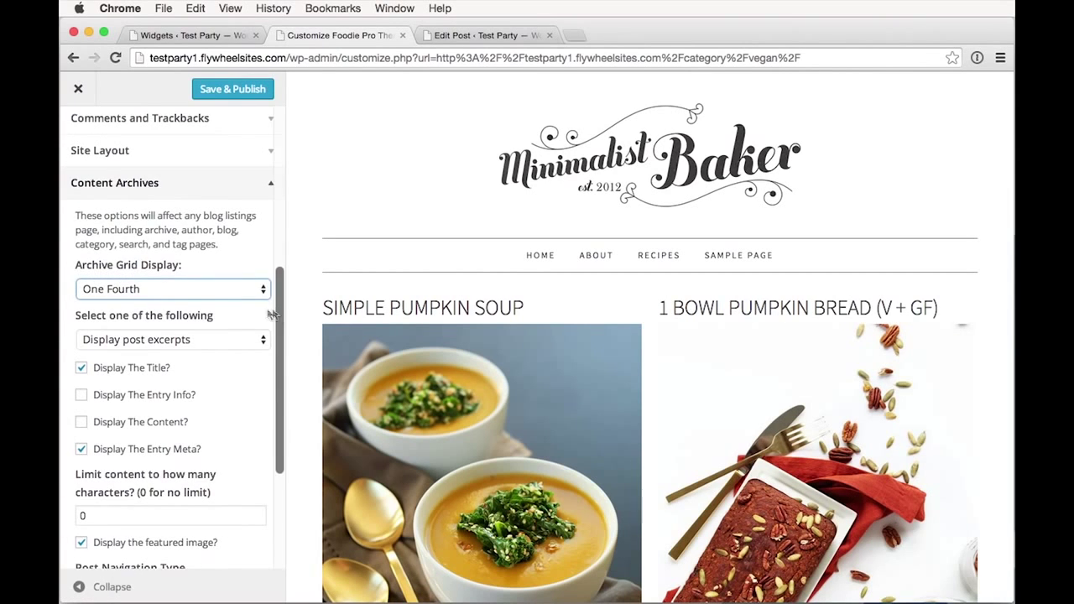
# Set the archives' featured image size to square-thumbnail (320 × 320), publish the changes and close the Customizer.
pyautogui.scroll(-3, 227, 335)
pyautogui.scroll(2, 219, 425)
pyautogui.scroll(-5, 218, 426)
pyautogui.click(224, 436)
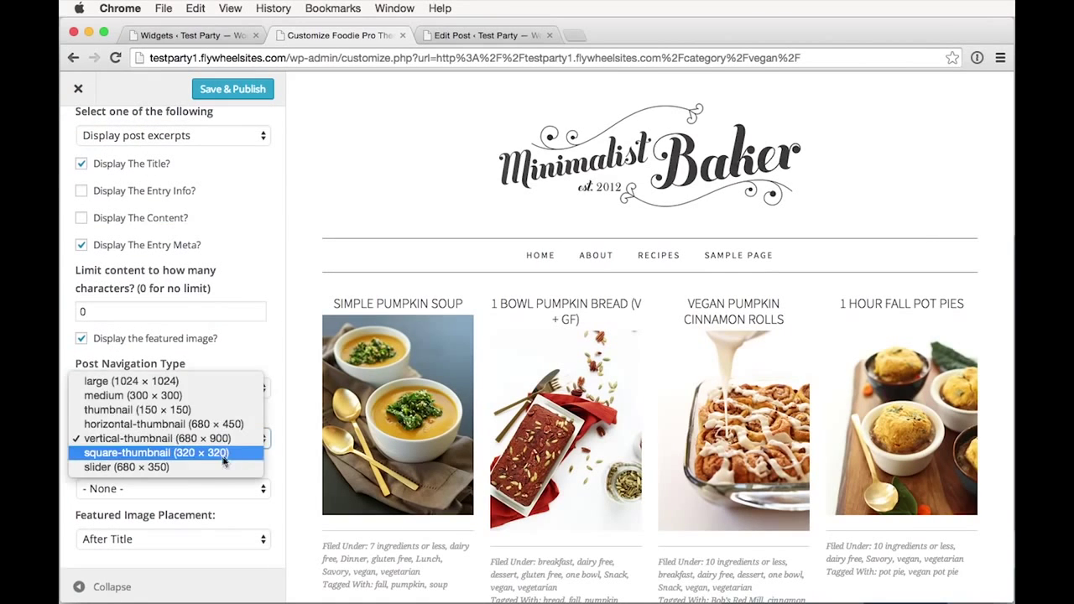
pyautogui.click(214, 456)
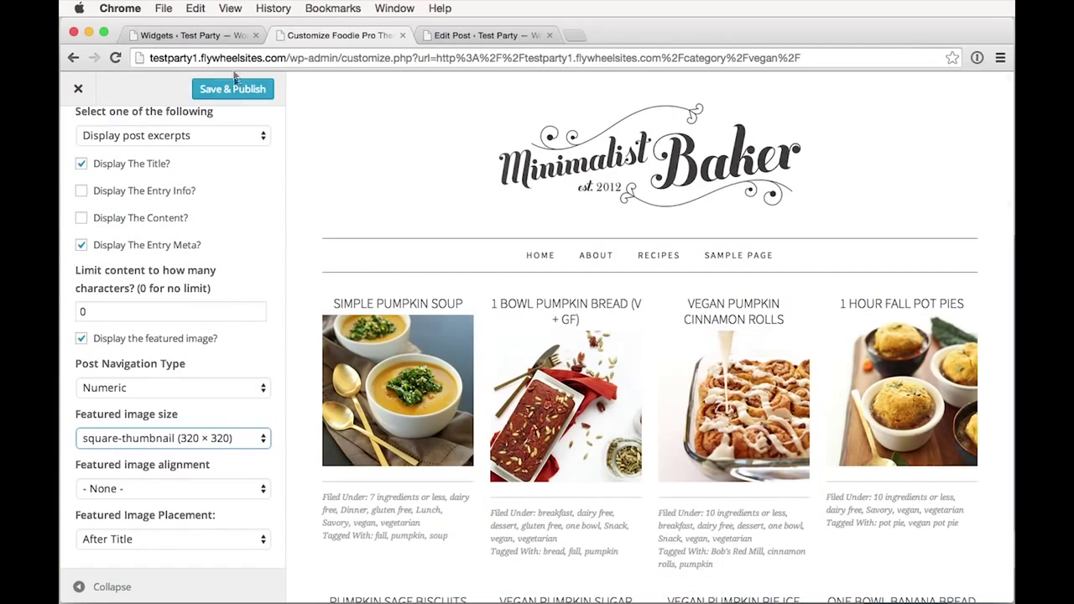
pyautogui.click(249, 90)
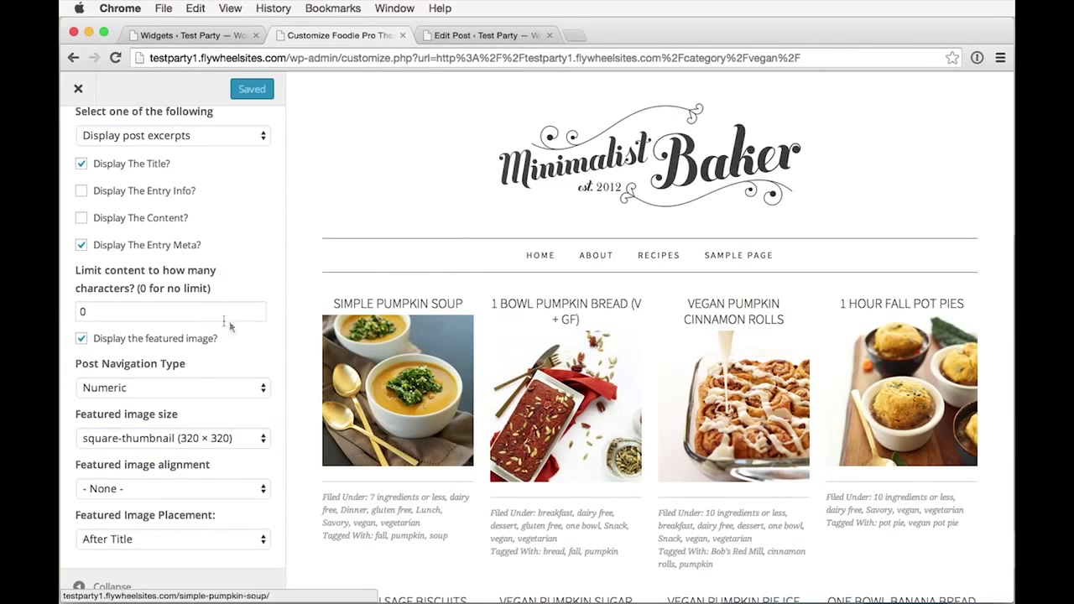
pyautogui.click(78, 88)
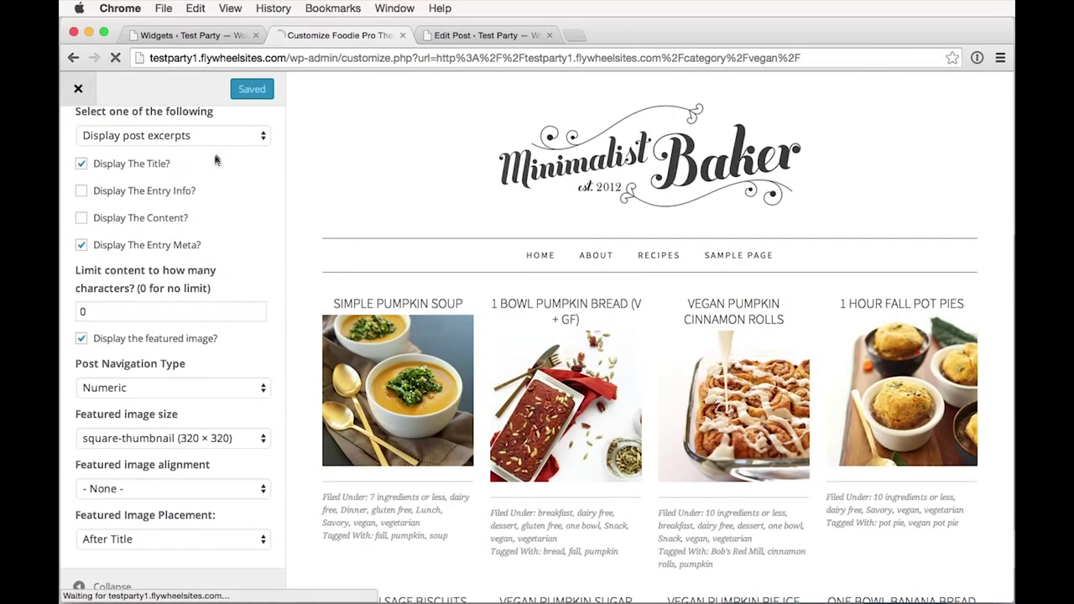
# Return to the Recipes page, follow the Vegan section's See More link and review the category archive's grid.
pyautogui.click(537, 282)
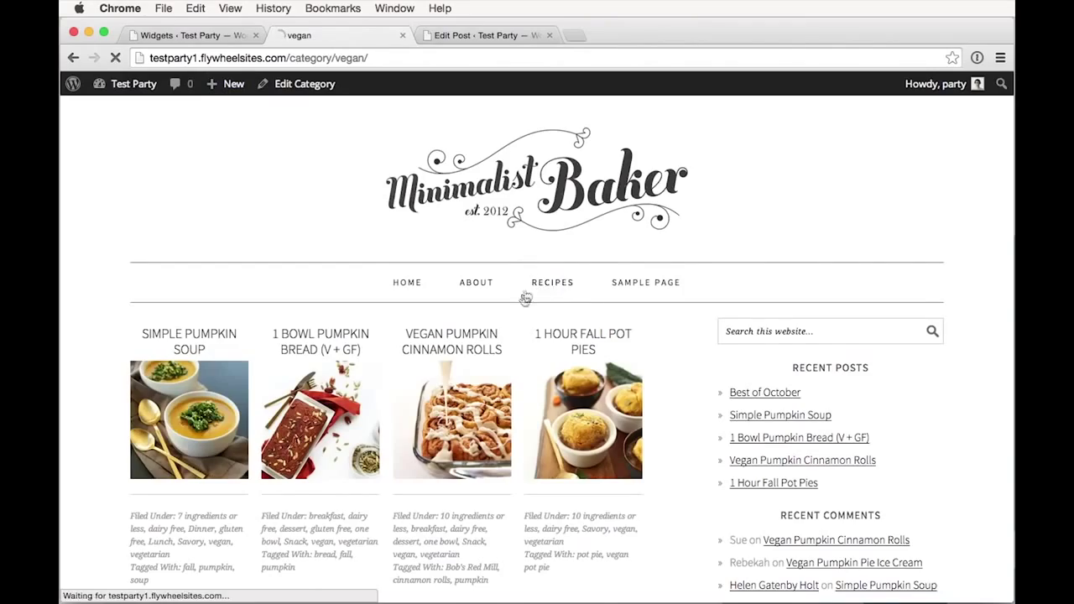
pyautogui.scroll(-3, 520, 311)
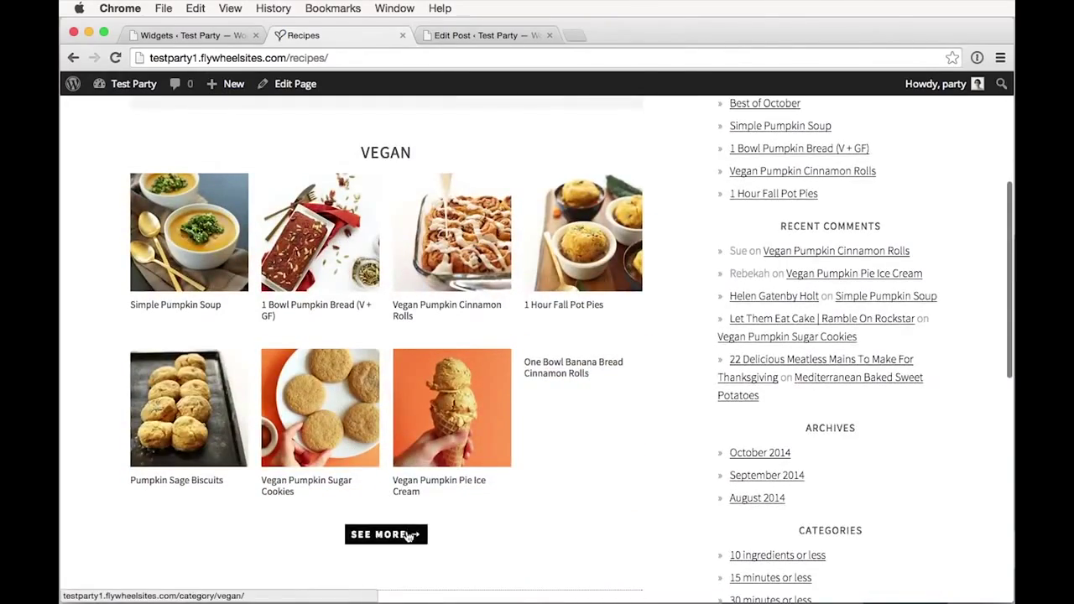
pyautogui.click(413, 536)
pyautogui.scroll(-3, 400, 268)
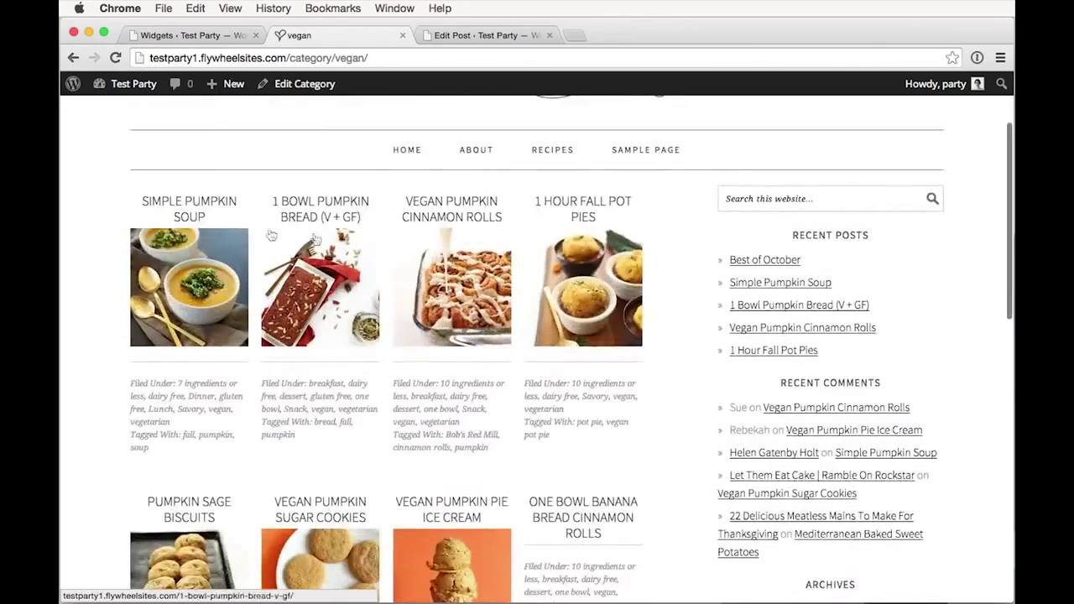
pyautogui.scroll(-3, 336, 302)
pyautogui.scroll(-5, 434, 434)
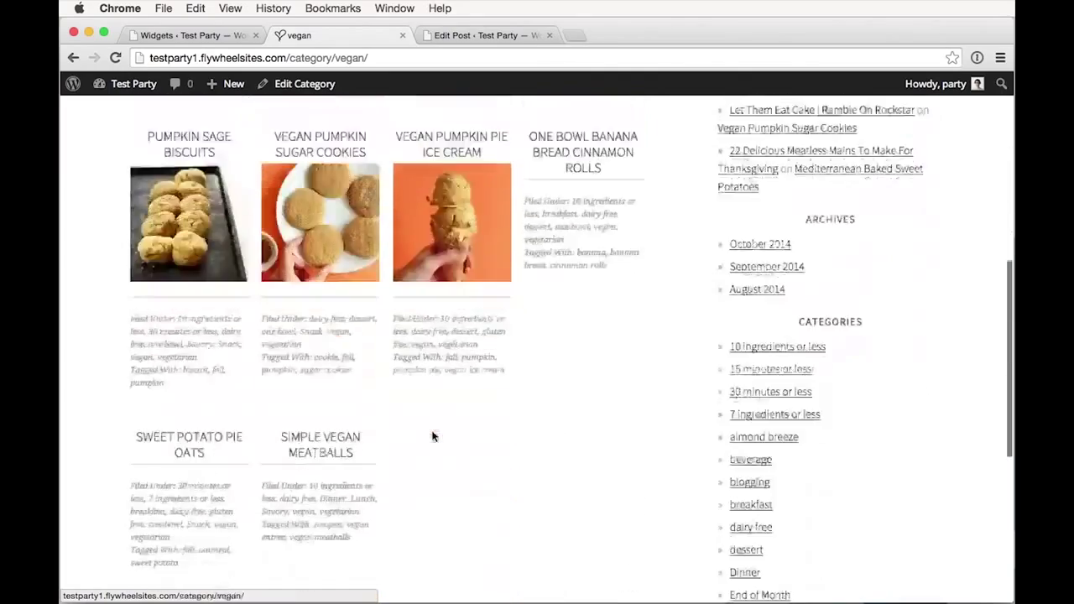
# Review the vegan category archive's post grid, return to the Recipes page and look over its Vegan section.
pyautogui.scroll(3, 434, 434)
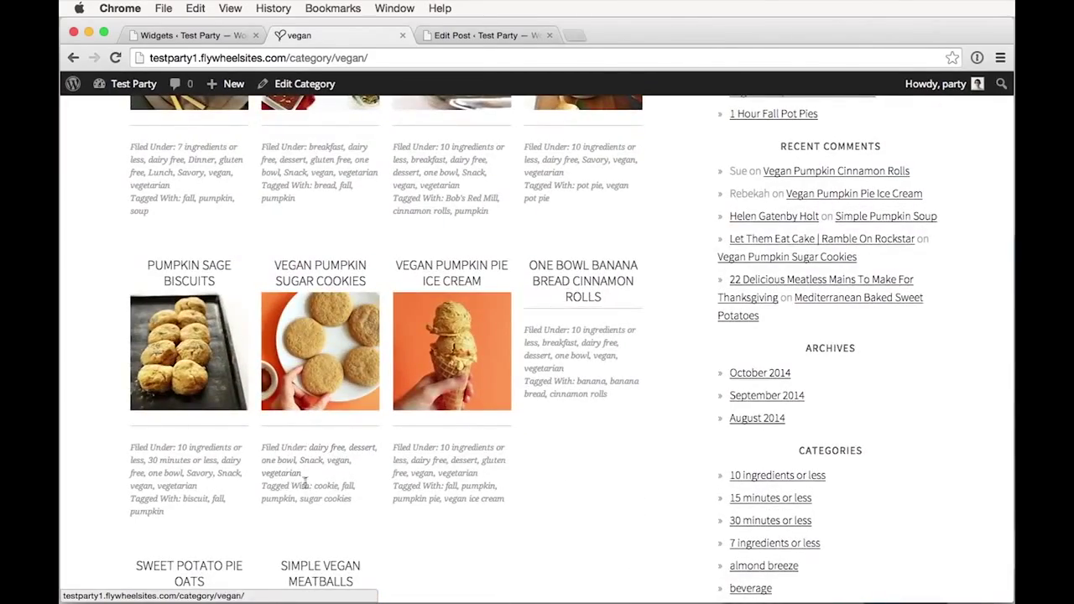
pyautogui.scroll(5, 336, 361)
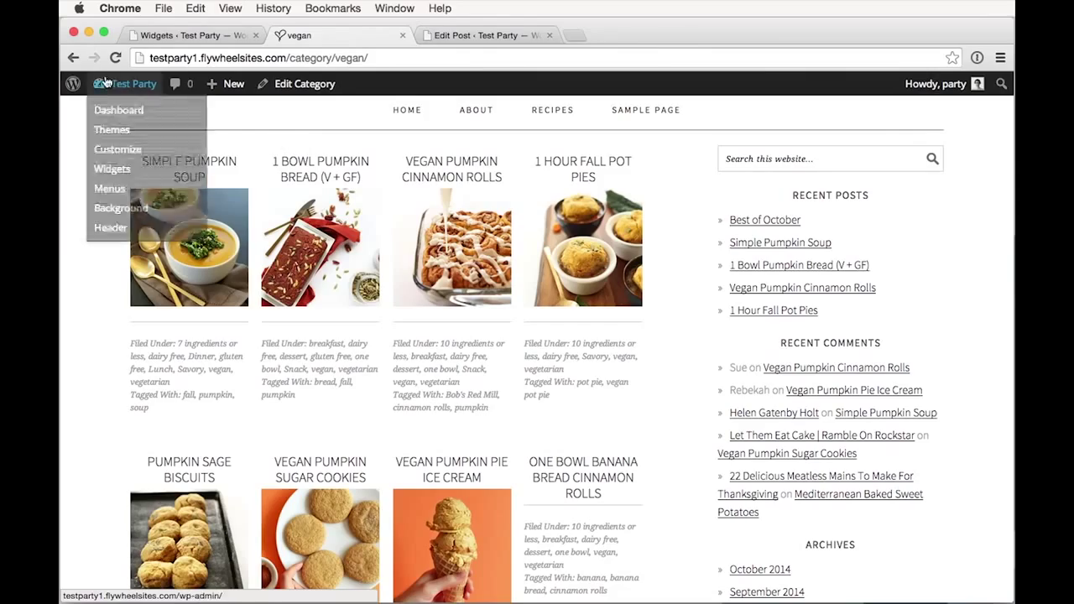
pyautogui.click(73, 57)
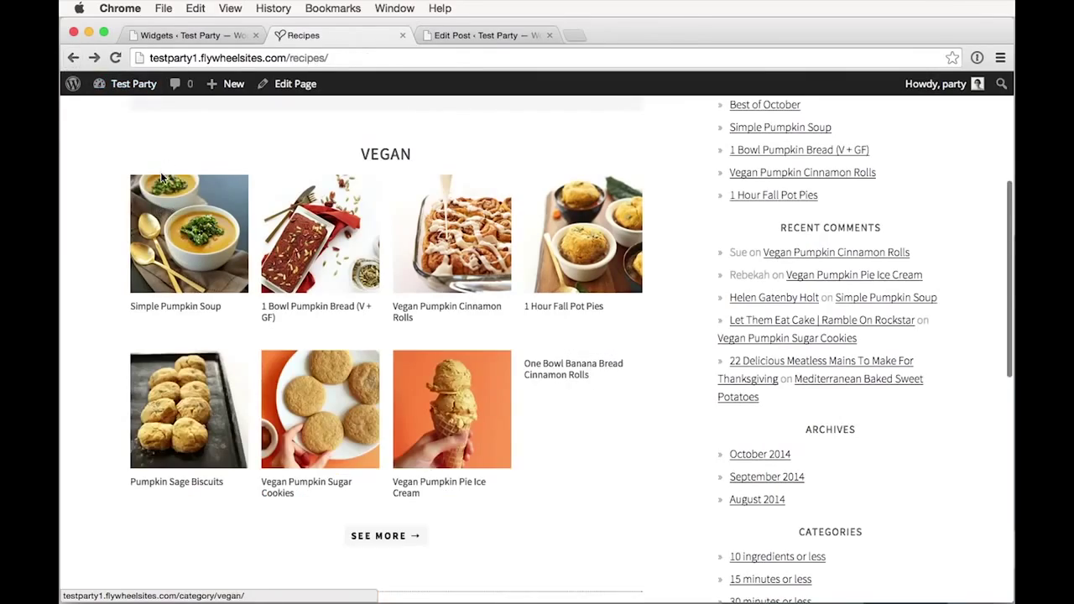
pyautogui.scroll(3, 162, 174)
pyautogui.scroll(-4, 385, 324)
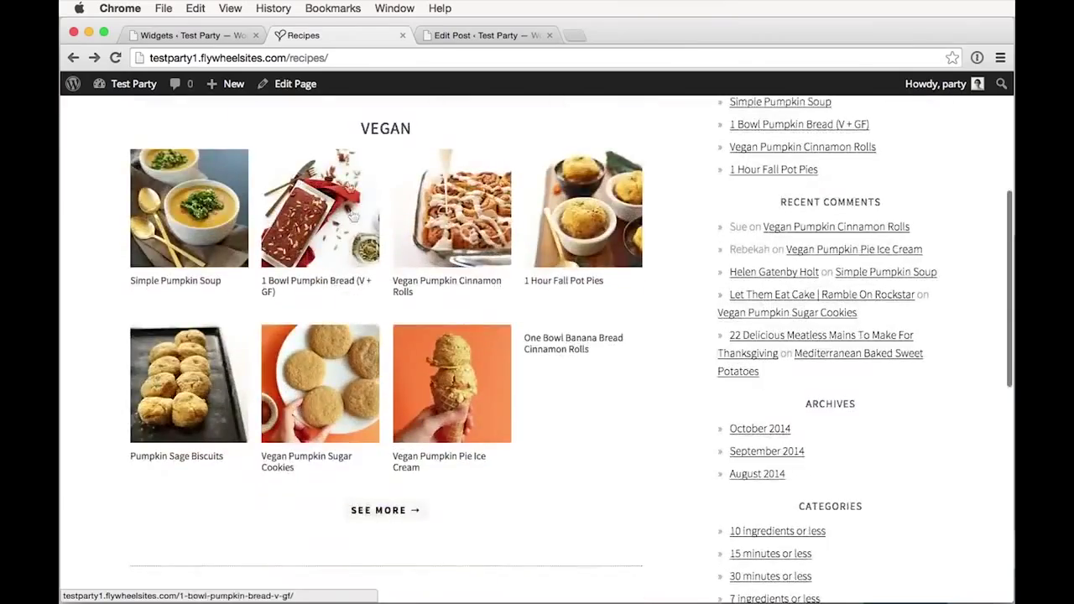
# Collapse the Vegan widget and add a second Foodie Pro - Featured Posts widget below it in Recipes Bottom.
pyautogui.click(218, 35)
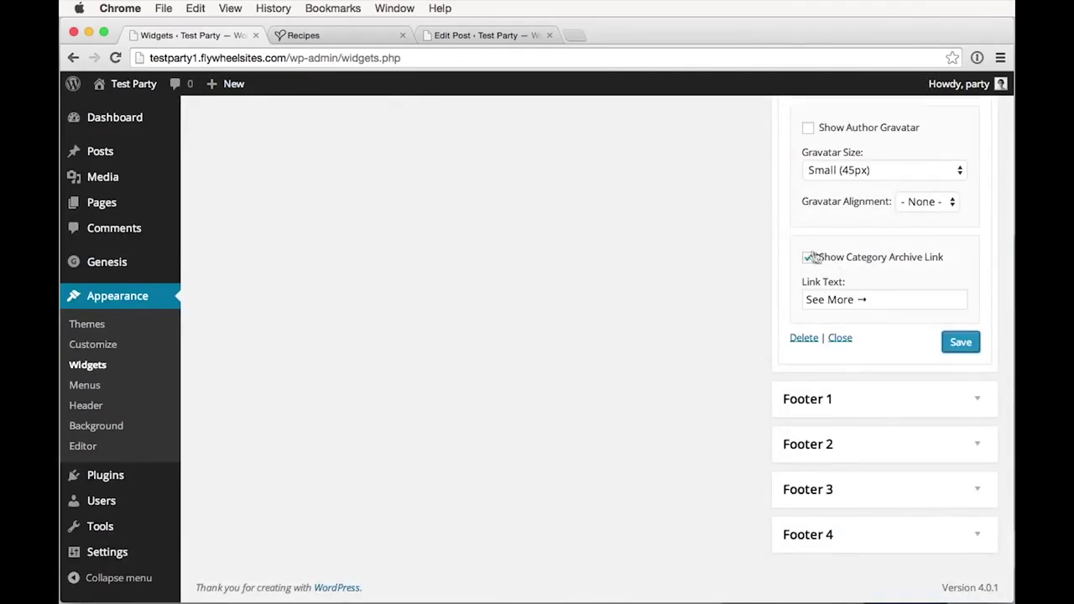
pyautogui.scroll(-10, 882, 251)
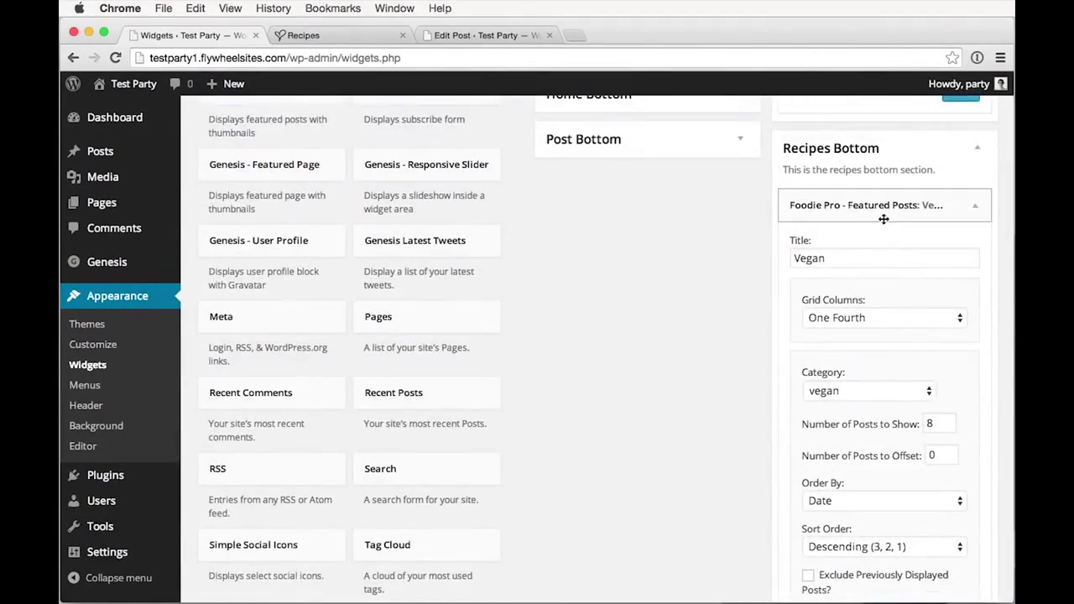
pyautogui.click(883, 219)
pyautogui.scroll(5, 299, 403)
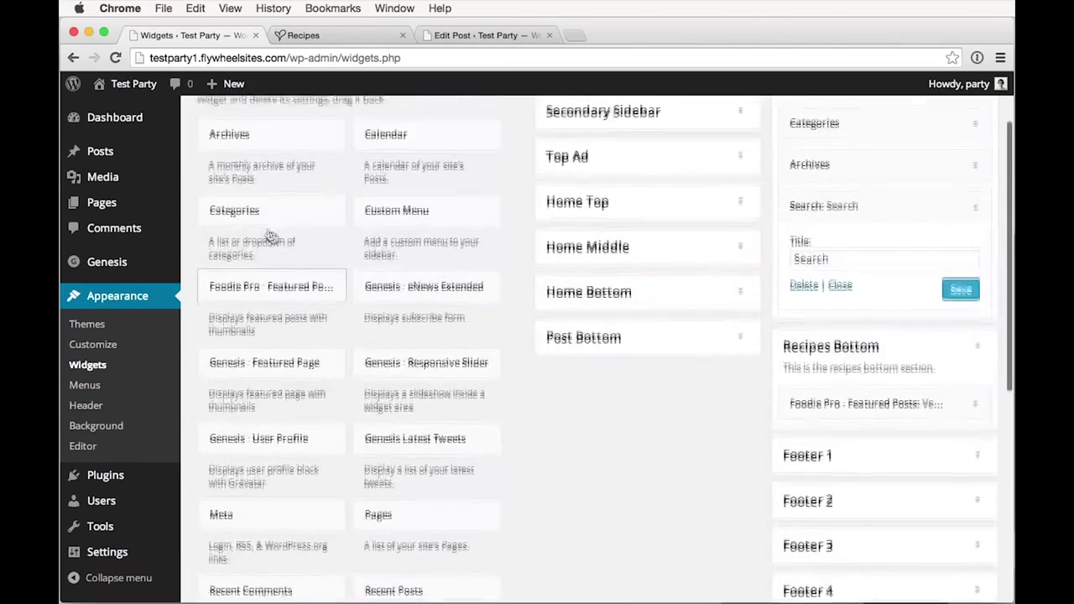
pyautogui.moveTo(252, 298); pyautogui.dragTo(852, 439)
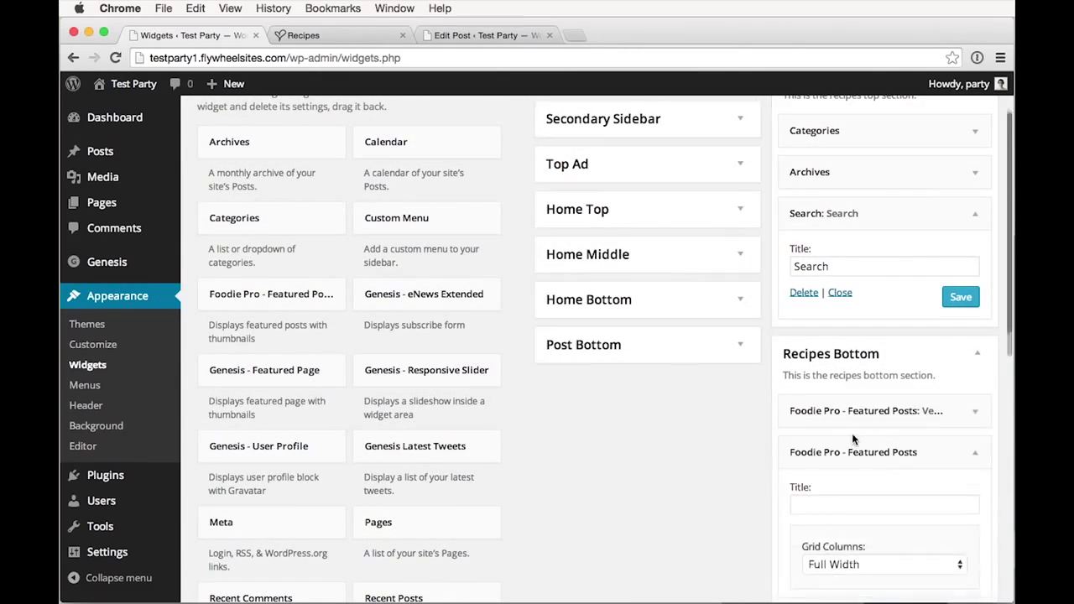
# Set the new widget's category to 7 ingredients or less and its title to "7 Ingredients or Less".
pyautogui.scroll(-2, 853, 439)
pyautogui.scroll(-5, 853, 512)
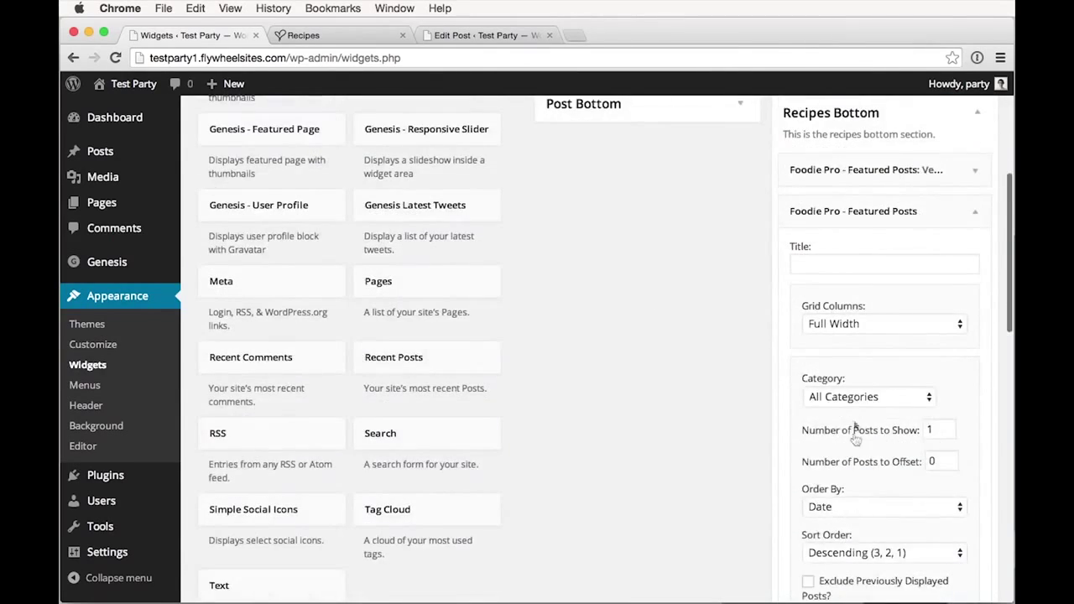
pyautogui.click(839, 399)
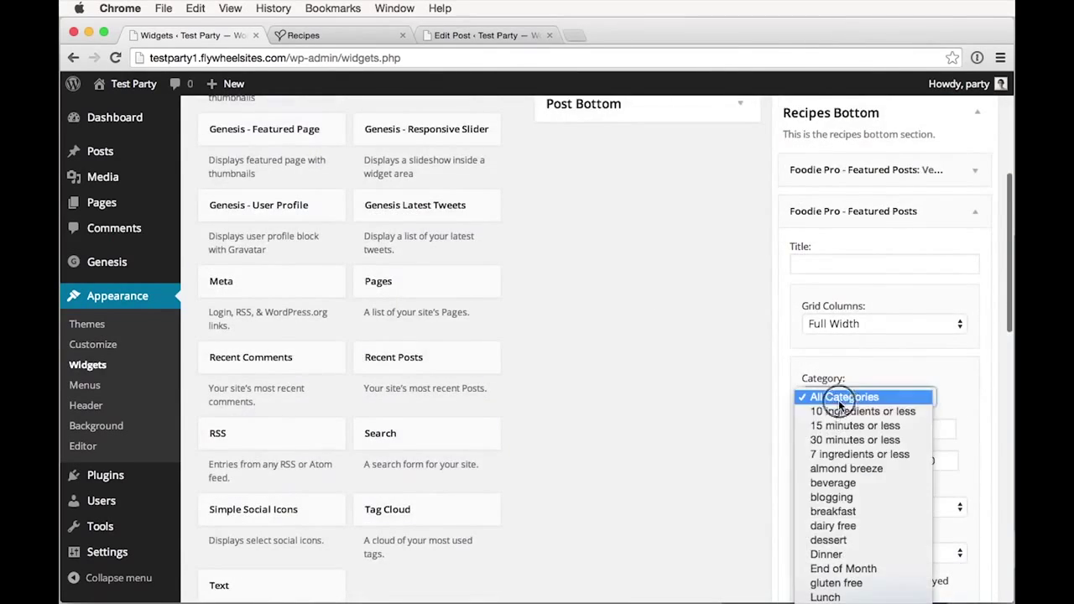
pyautogui.click(868, 455)
pyautogui.click(835, 264)
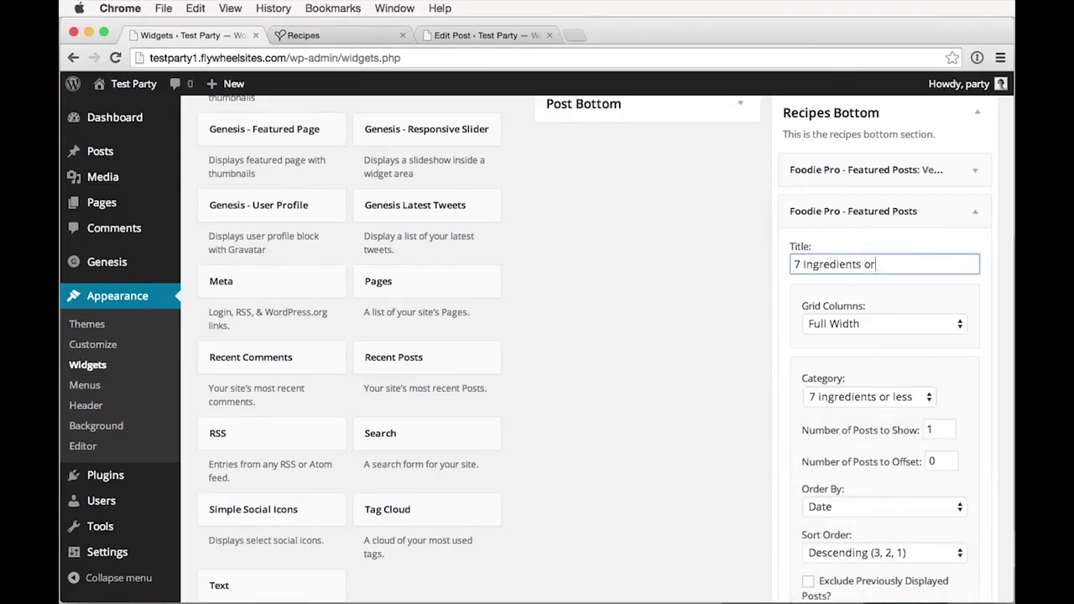
# Set the 7 Ingredients or Less widget's grid columns to One Fourth and its number of posts to 8.
pyautogui.click(890, 324)
pyautogui.click(900, 361)
pyautogui.scroll(-2, 954, 380)
pyautogui.click(866, 359)
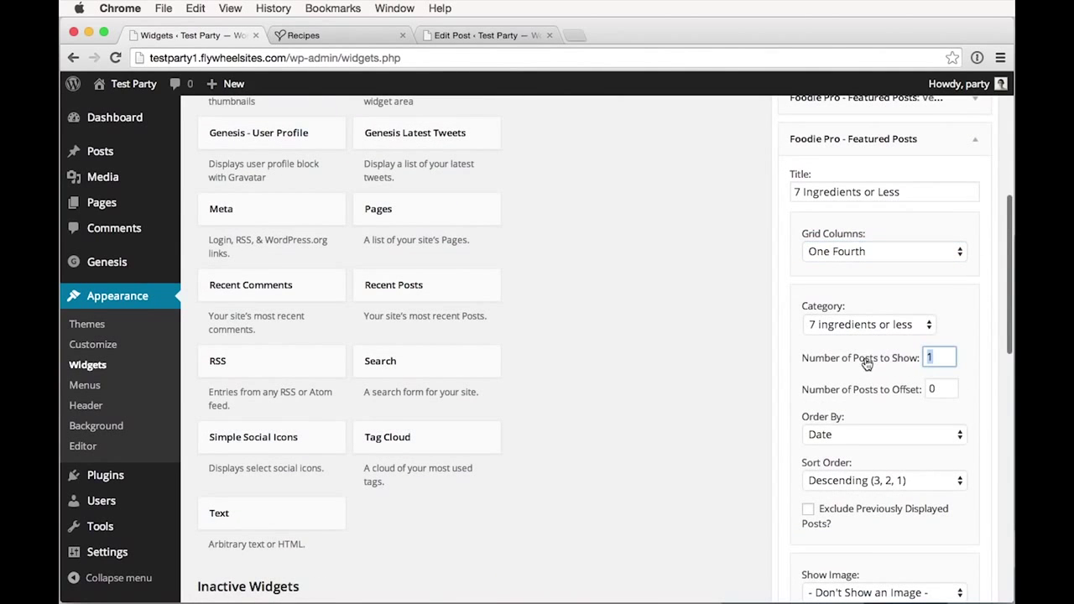
# Show the widget's images Before Title at the square-thumbnail (320x320) size.
pyautogui.scroll(-4, 890, 366)
pyautogui.scroll(-2, 865, 288)
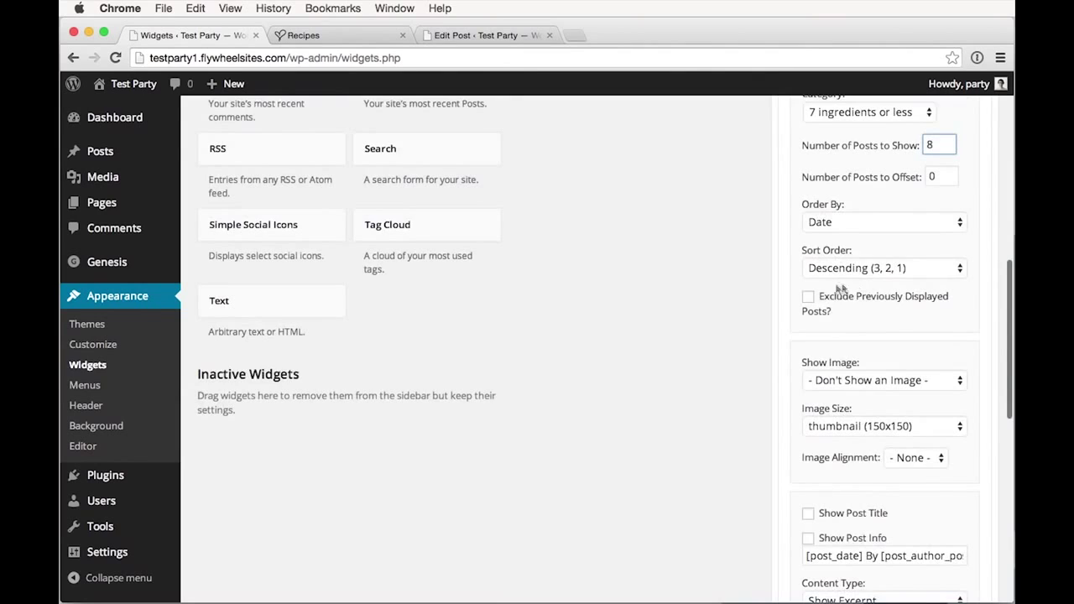
pyautogui.scroll(-4, 831, 289)
pyautogui.click(833, 283)
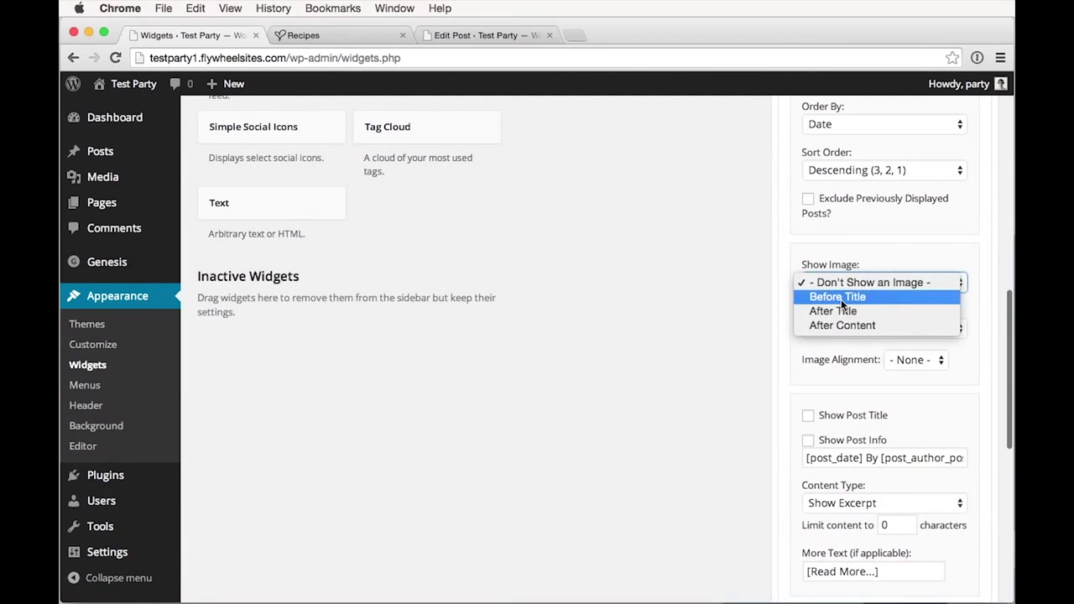
pyautogui.click(839, 297)
pyautogui.scroll(-2, 918, 373)
pyautogui.click(912, 292)
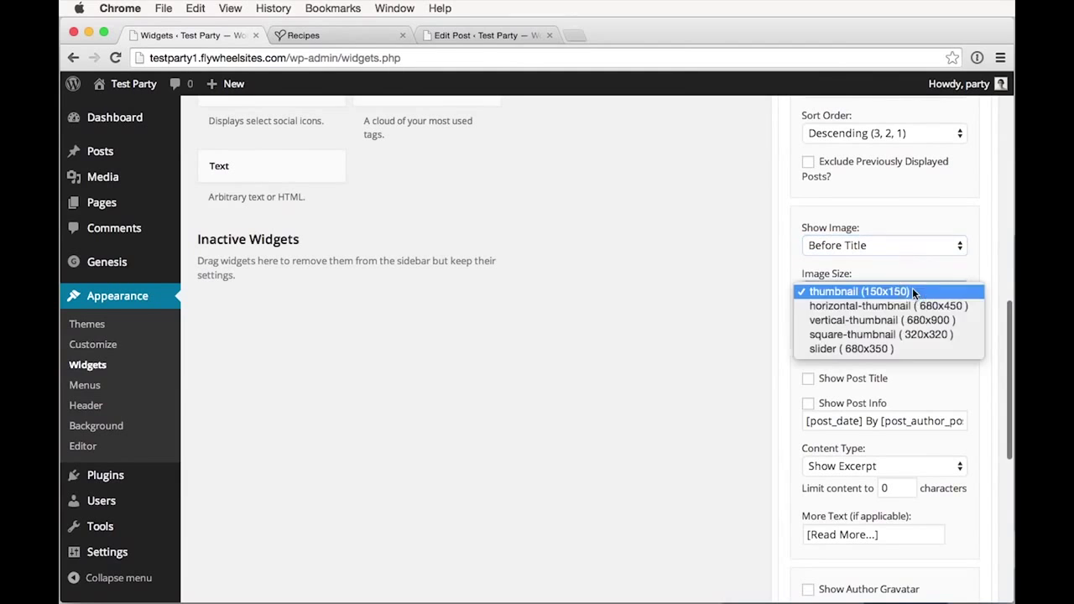
pyautogui.click(923, 336)
# Enable the post title in the 7 Ingredients or Less widget and set its content type to No Content.
pyautogui.scroll(-2, 854, 306)
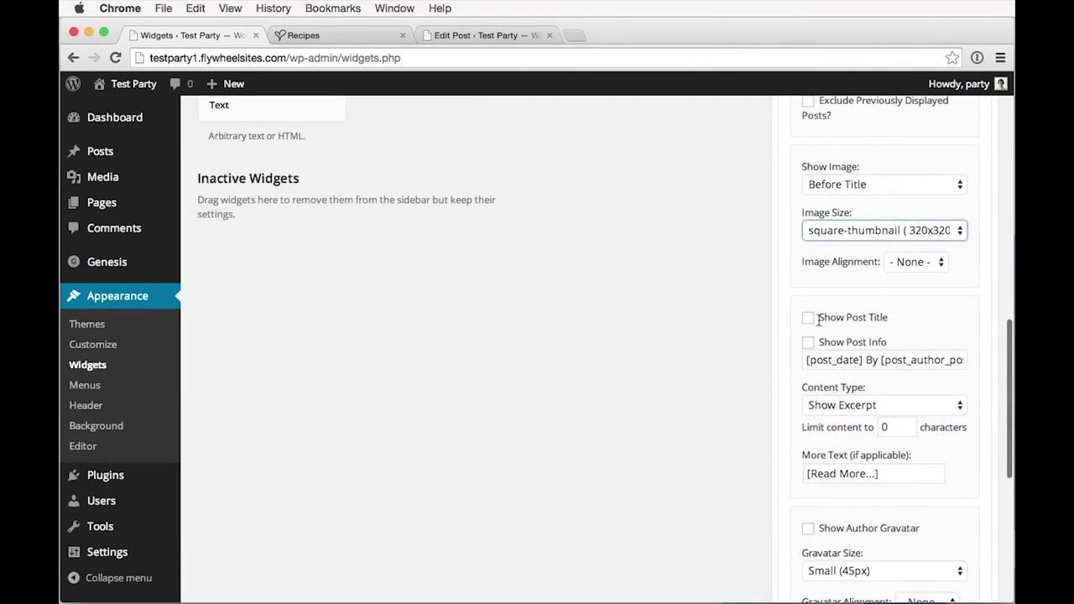
pyautogui.scroll(-1, 820, 320)
pyautogui.click(809, 290)
pyautogui.scroll(-2, 814, 304)
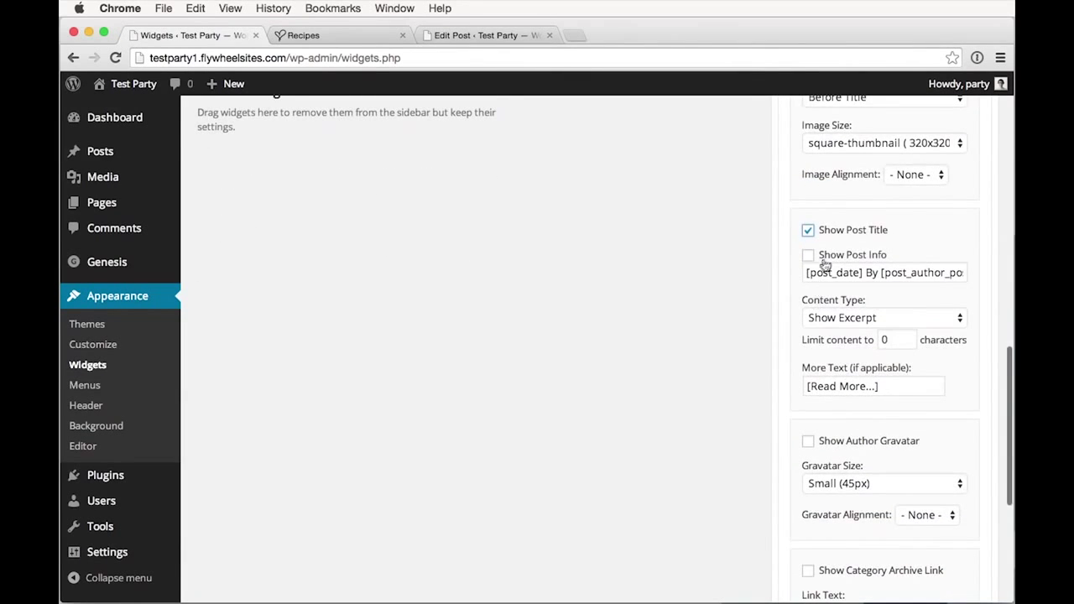
pyautogui.scroll(-3, 825, 263)
pyautogui.click(850, 246)
pyautogui.click(844, 275)
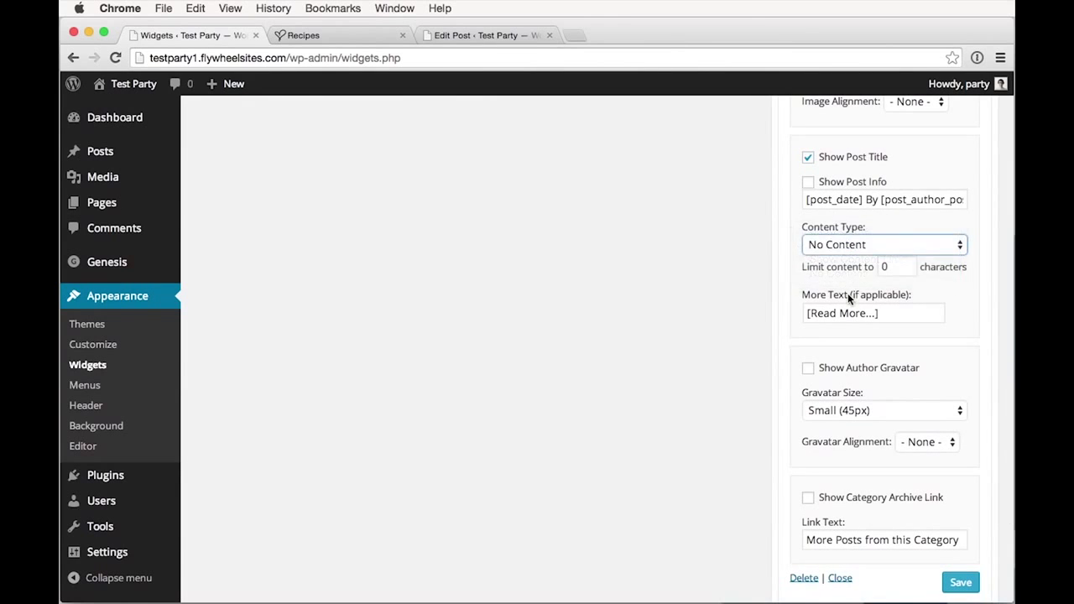
# Enable the widget's category archive link with the text "See More &rarr;" and save the widget.
pyautogui.scroll(-5, 847, 298)
pyautogui.click(846, 363)
pyautogui.tripleClick(865, 405)
pyautogui.write('See More &rarr;')
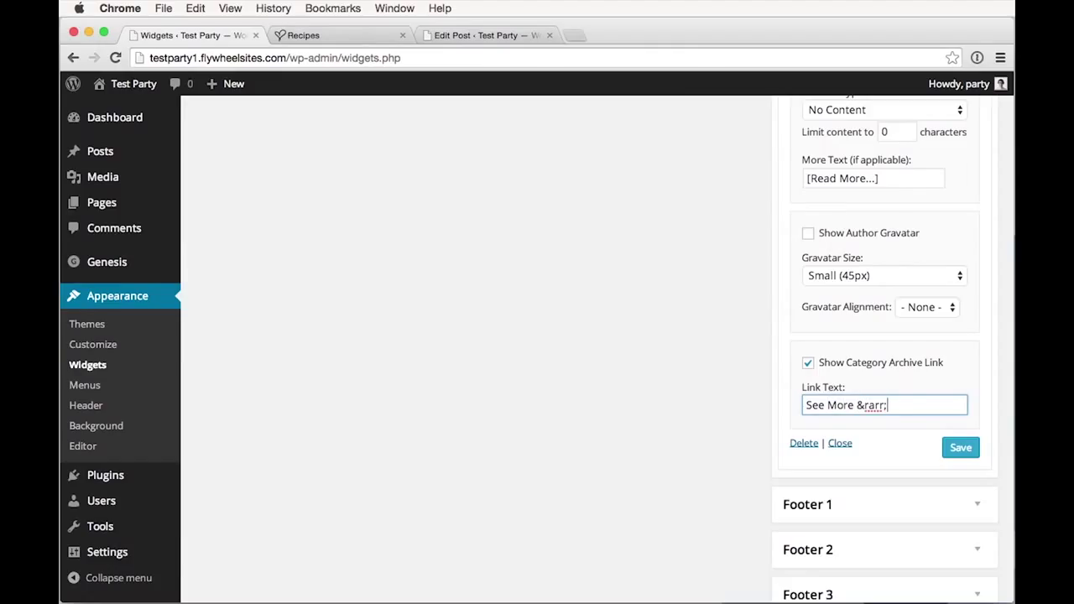
pyautogui.click(959, 448)
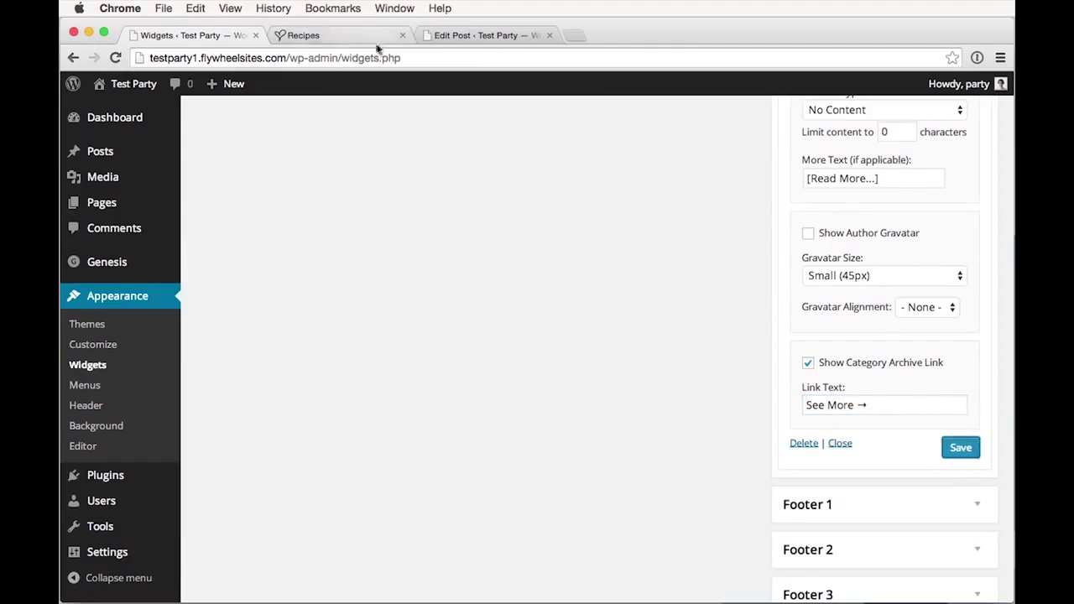
# Reload the Recipes page and review its top filter widgets and the Vegan and 7 Ingredients or Less sections.
pyautogui.click(369, 37)
pyautogui.press('super+r')
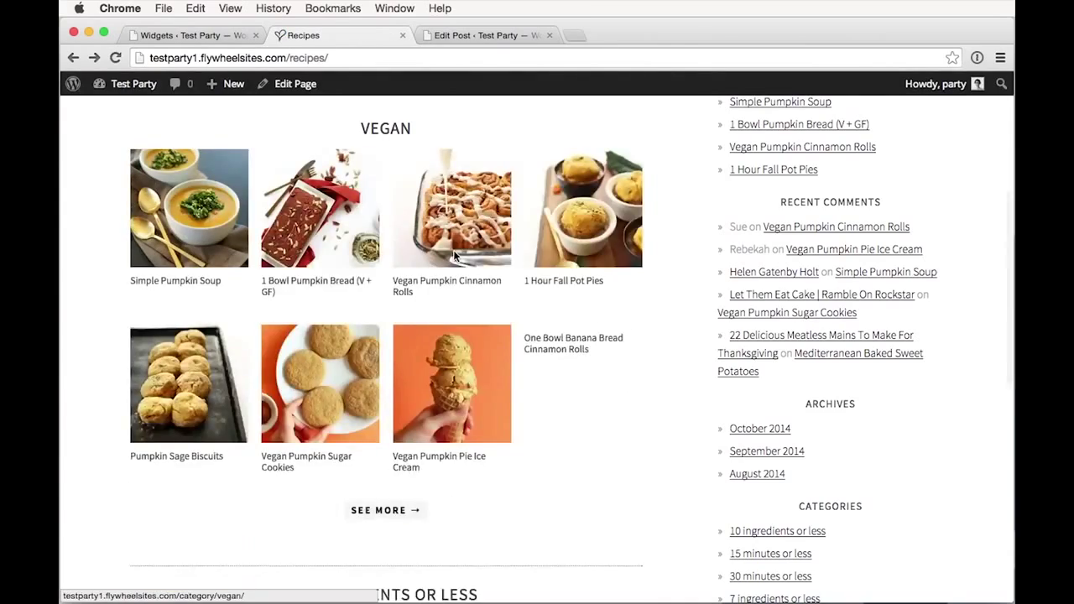
pyautogui.scroll(-10, 454, 257)
pyautogui.scroll(2, 454, 257)
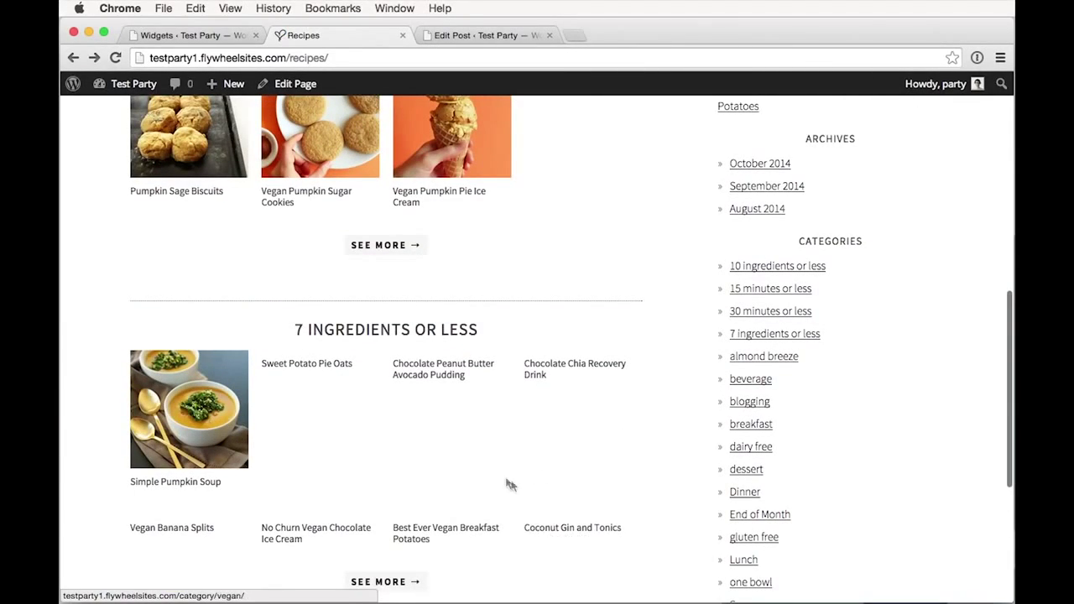
pyautogui.scroll(10, 506, 476)
pyautogui.scroll(-12, 510, 479)
pyautogui.scroll(15, 509, 476)
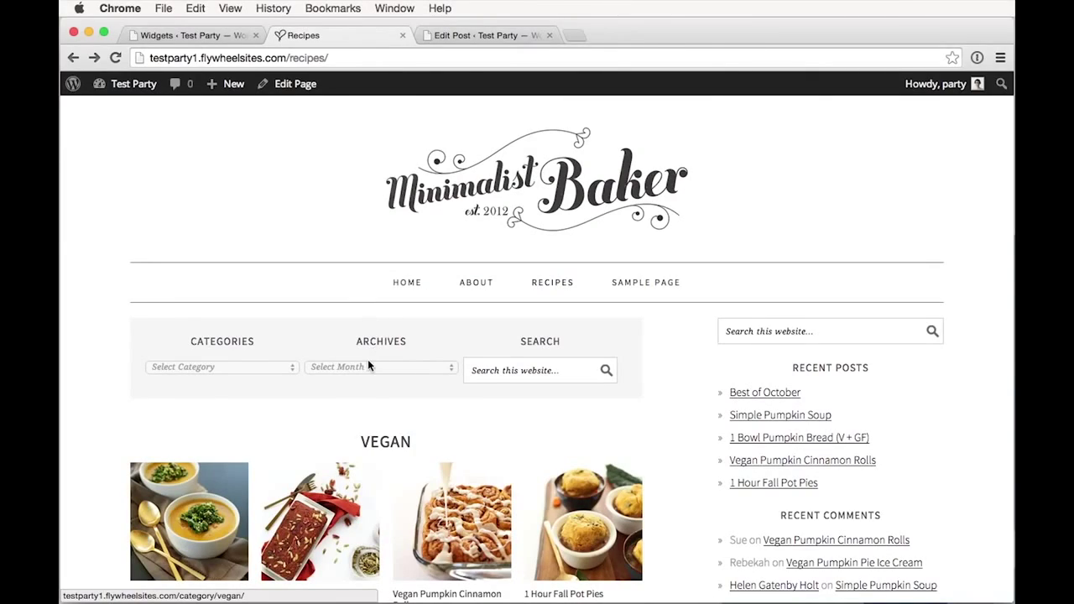
pyautogui.scroll(-3, 365, 391)
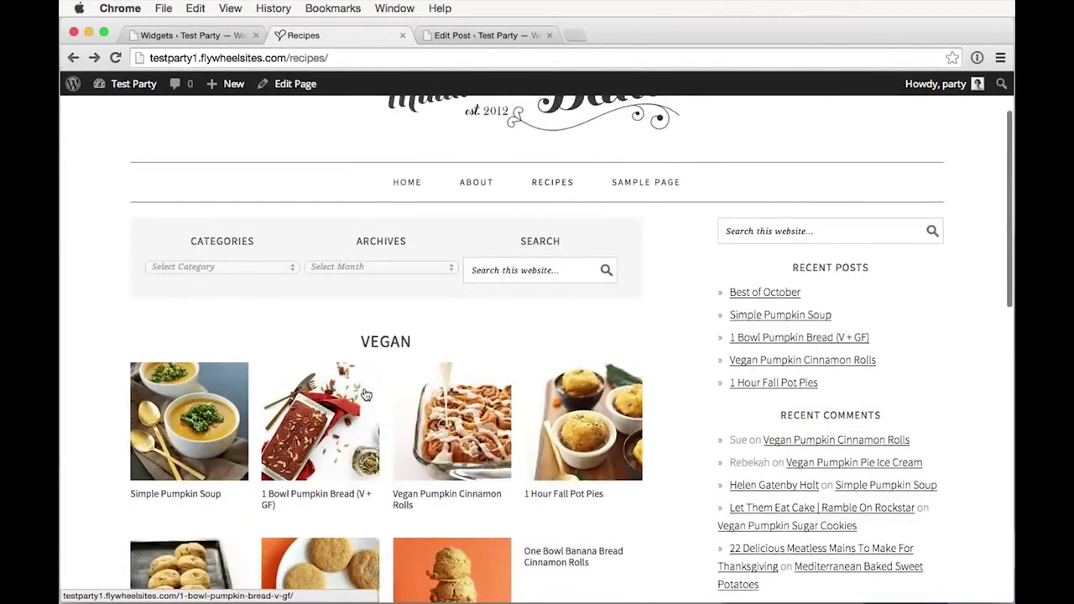
pyautogui.scroll(-3, 367, 394)
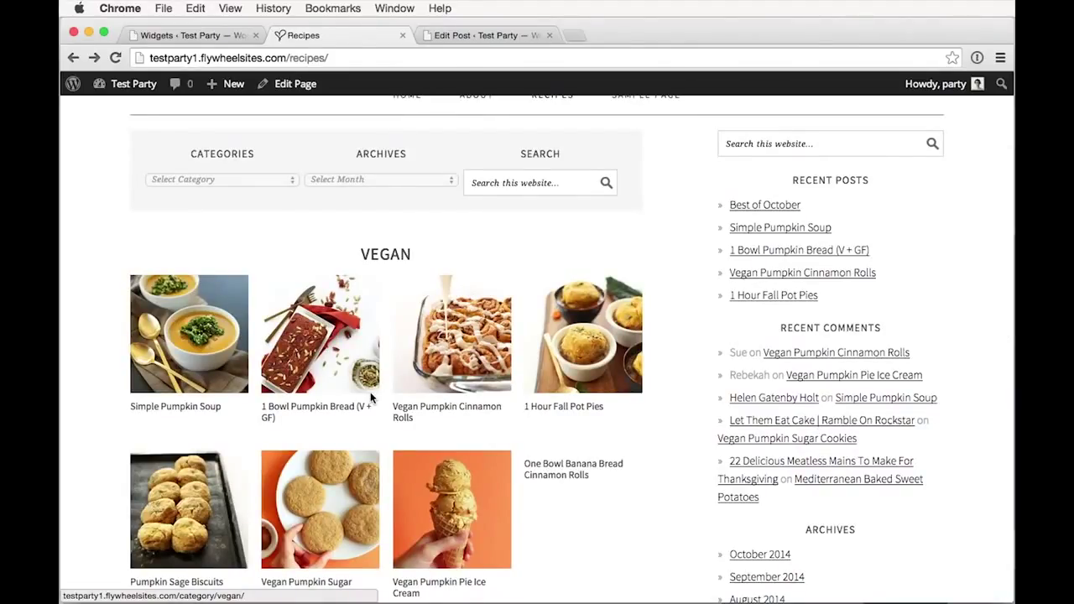
pyautogui.scroll(-3, 370, 392)
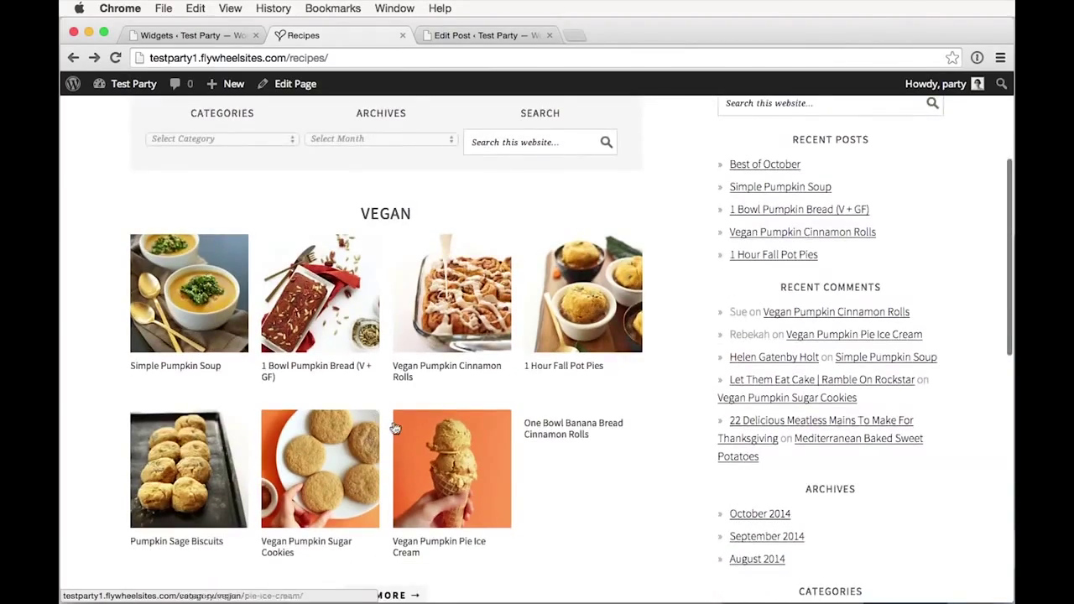
pyautogui.scroll(-15, 395, 465)
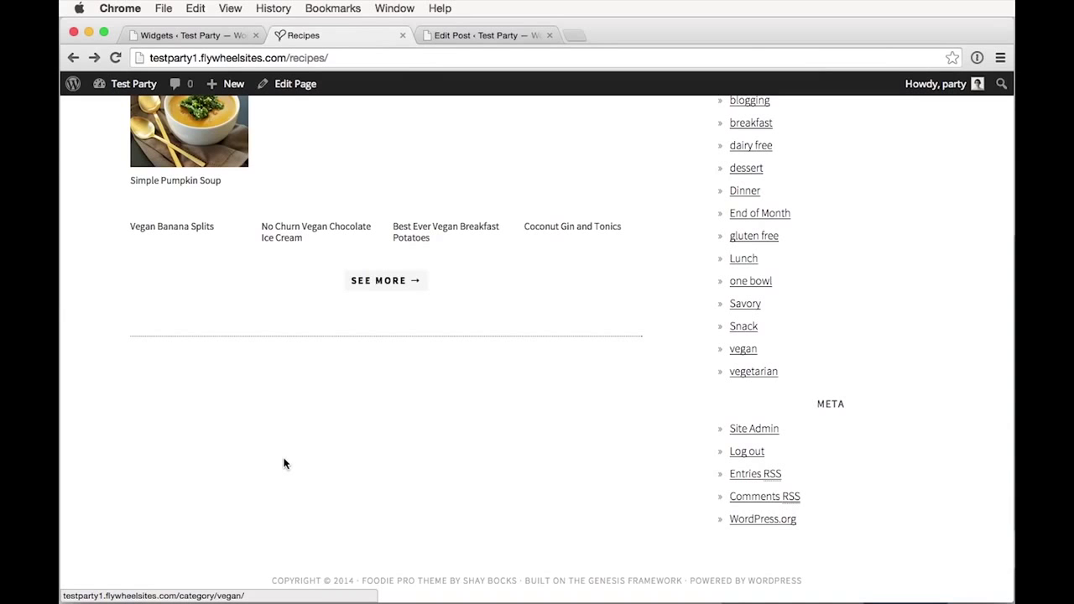
pyautogui.scroll(3, 284, 451)
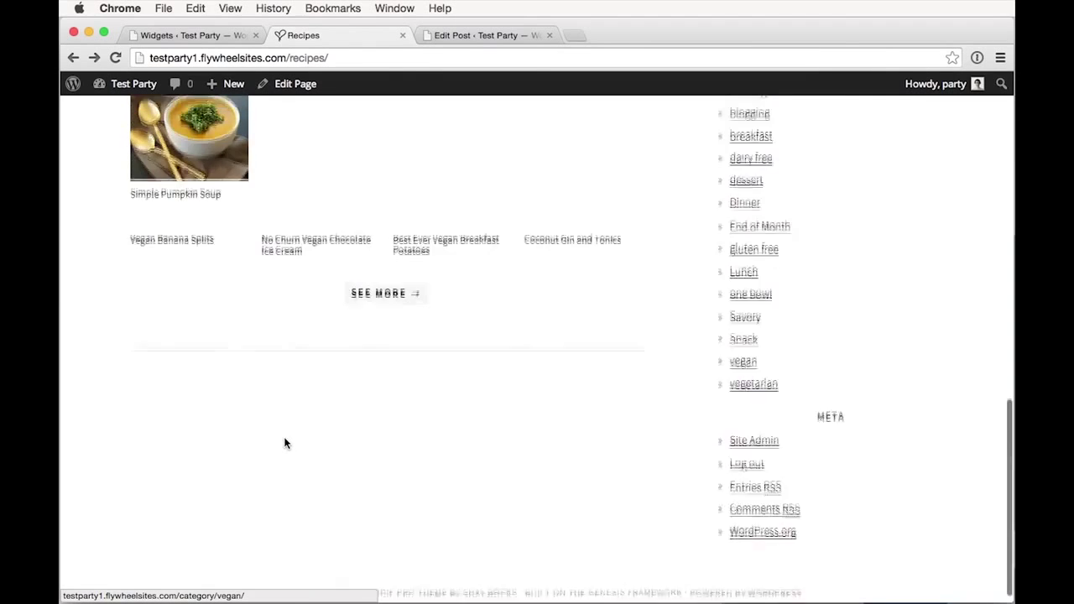
# Return to the Widgets screen and add a third Foodie Pro - Featured Posts widget at the end of Recipes Bottom.
pyautogui.click(237, 33)
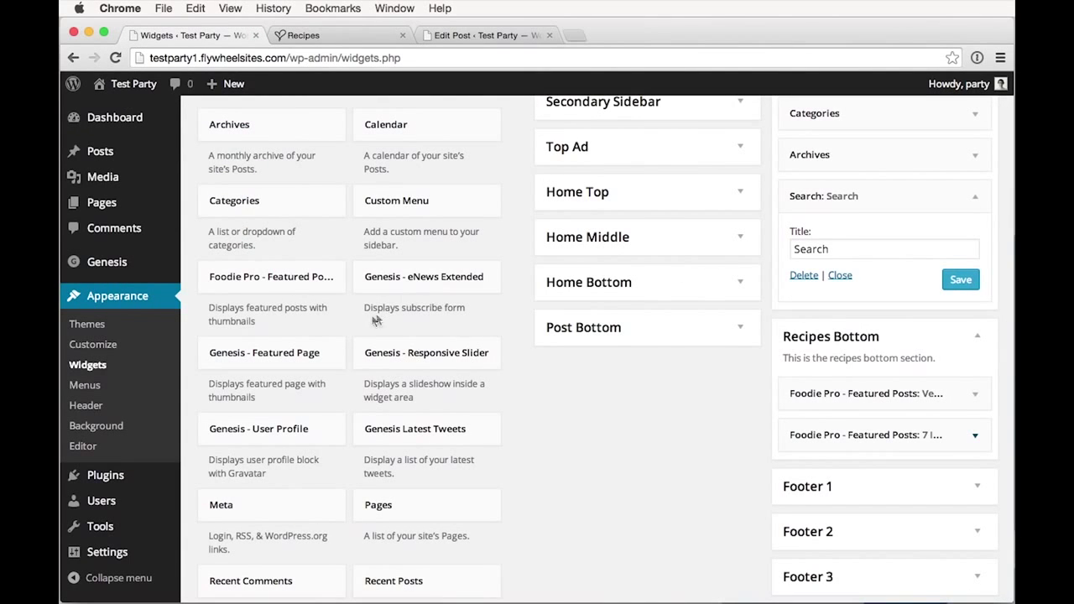
pyautogui.moveTo(291, 288); pyautogui.dragTo(829, 454)
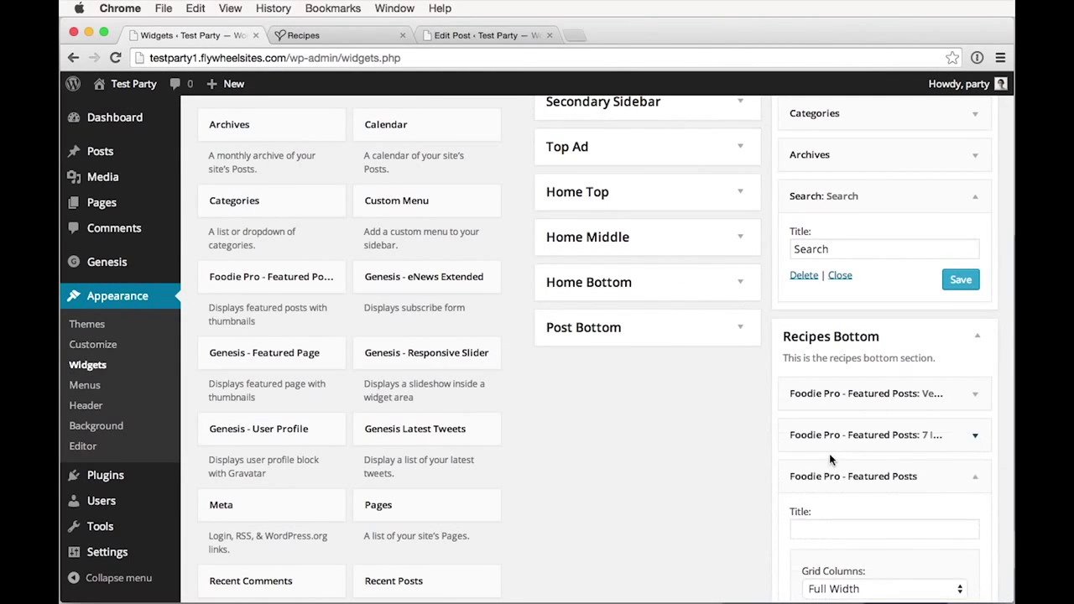
pyautogui.scroll(-5, 829, 453)
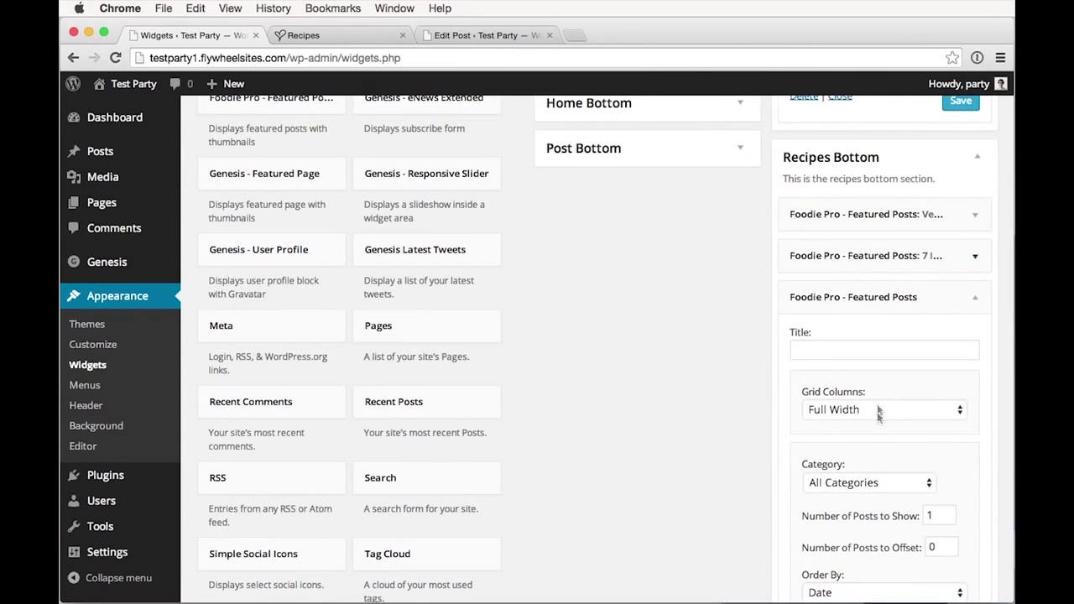
# Set the third widget's grid columns to One Fourth and its title to "All Recipes".
pyautogui.click(878, 411)
pyautogui.click(857, 451)
pyautogui.click(849, 340)
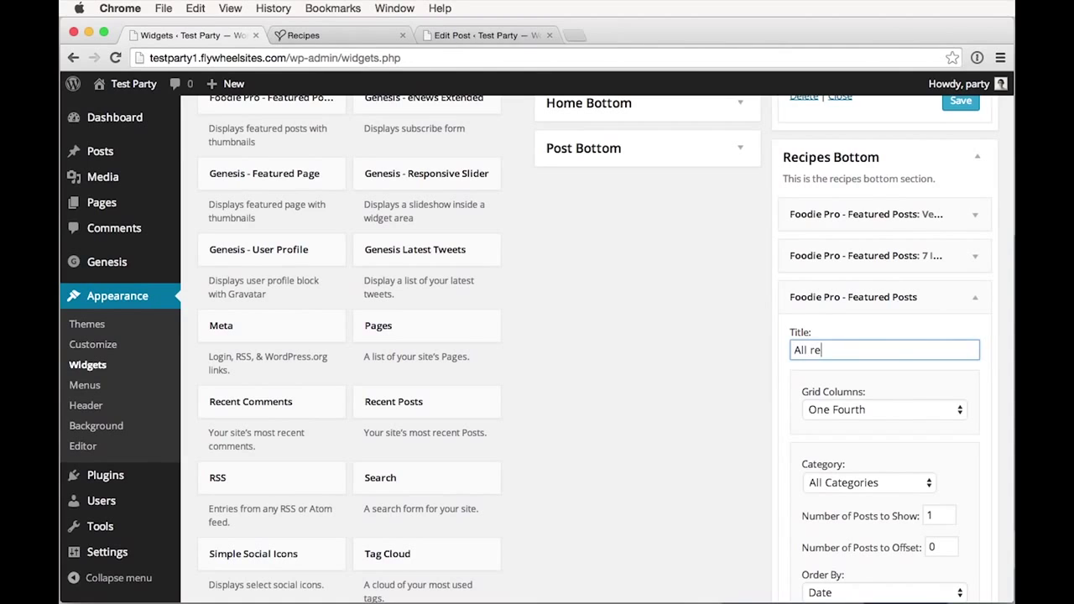
# Set the All Recipes widget's number of posts to show to 8.
pyautogui.scroll(-4, 1010, 451)
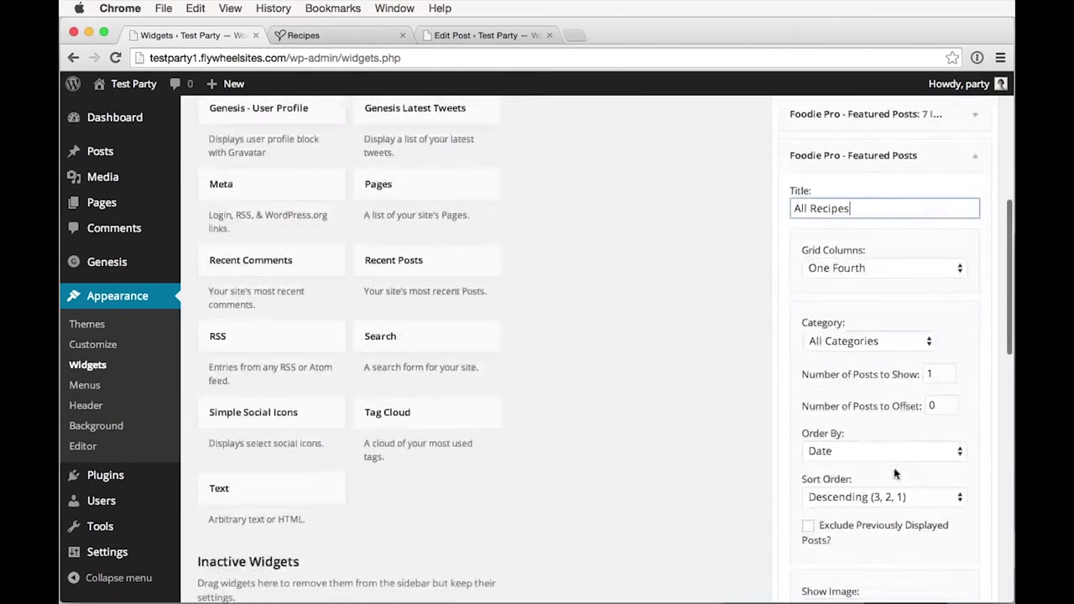
pyautogui.moveTo(943, 377); pyautogui.dragTo(897, 382)
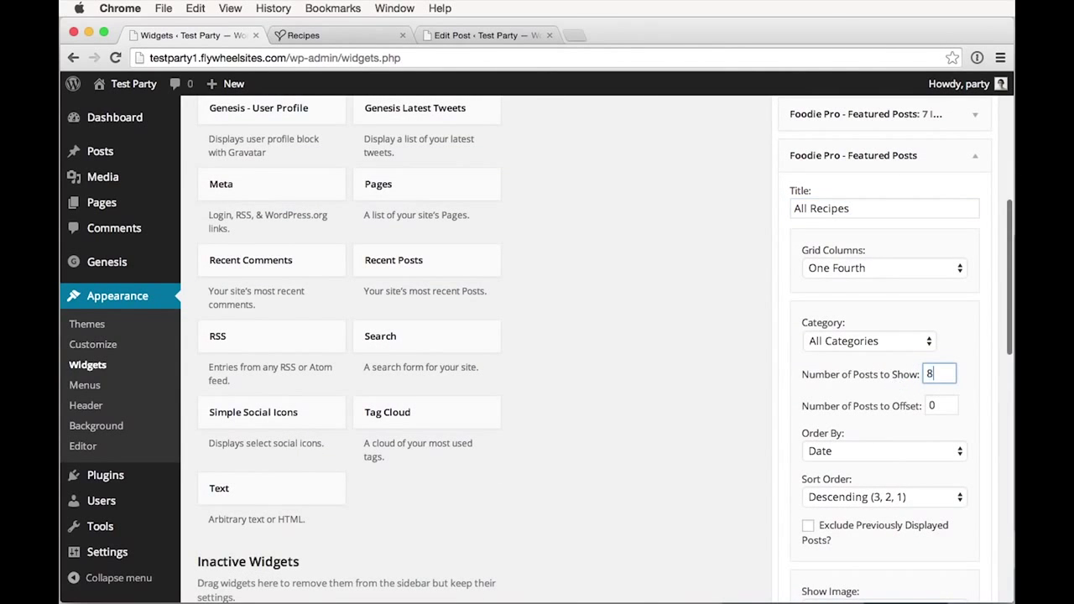
pyautogui.write('8')
pyautogui.scroll(-8, 891, 396)
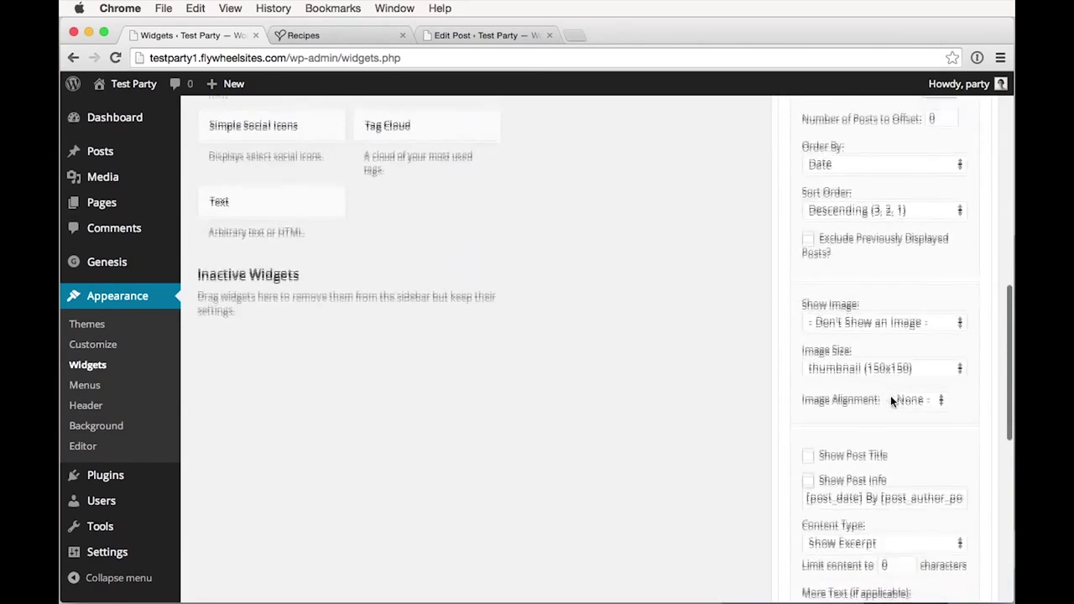
# Set the All Recipes widget's image size to square-thumbnail (320x320) and show the image Before Title.
pyautogui.click(859, 363)
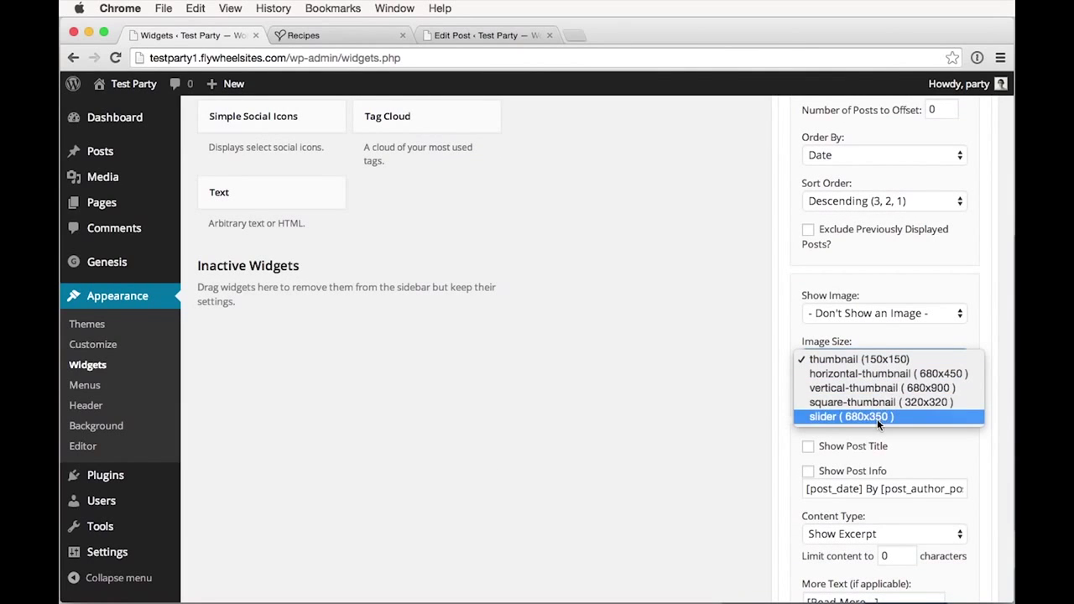
pyautogui.click(888, 402)
pyautogui.click(881, 313)
pyautogui.click(872, 328)
# Enable the post title in the All Recipes widget and set its content type to No Content.
pyautogui.scroll(-6, 867, 389)
pyautogui.click(850, 246)
pyautogui.scroll(-2, 844, 334)
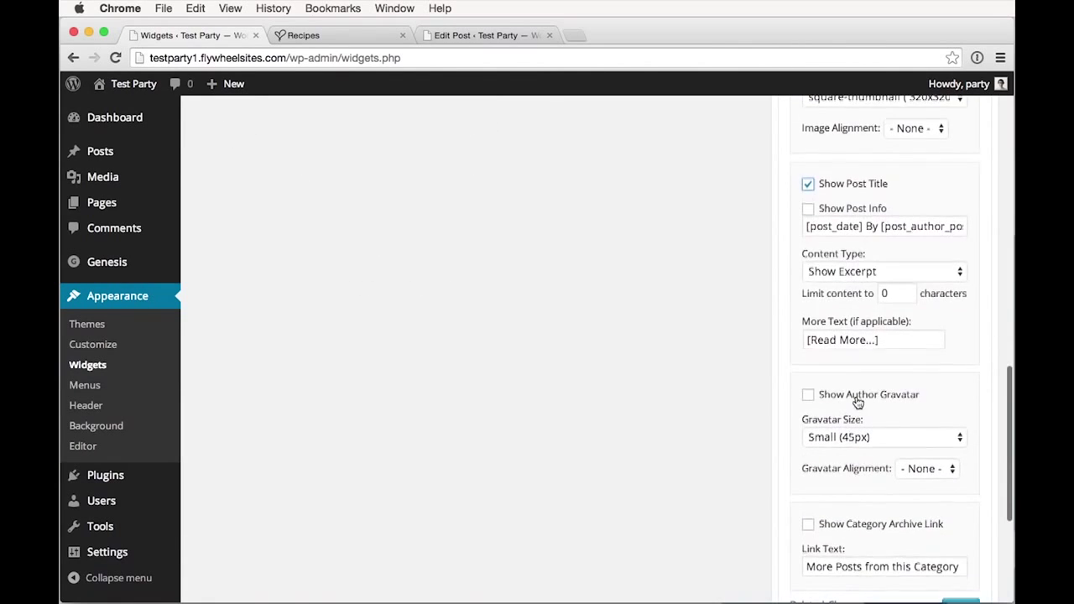
pyautogui.click(844, 272)
pyautogui.click(860, 304)
# Enable the widget's category archive link with the text "See All Recipes &rarr;" and save the widget.
pyautogui.scroll(-3, 840, 361)
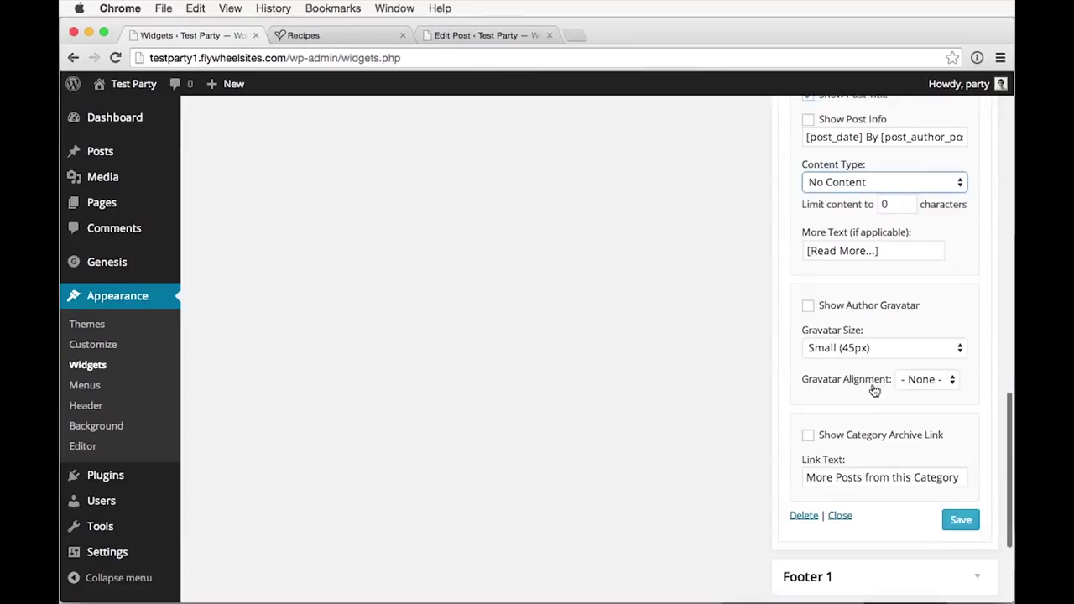
pyautogui.click(810, 435)
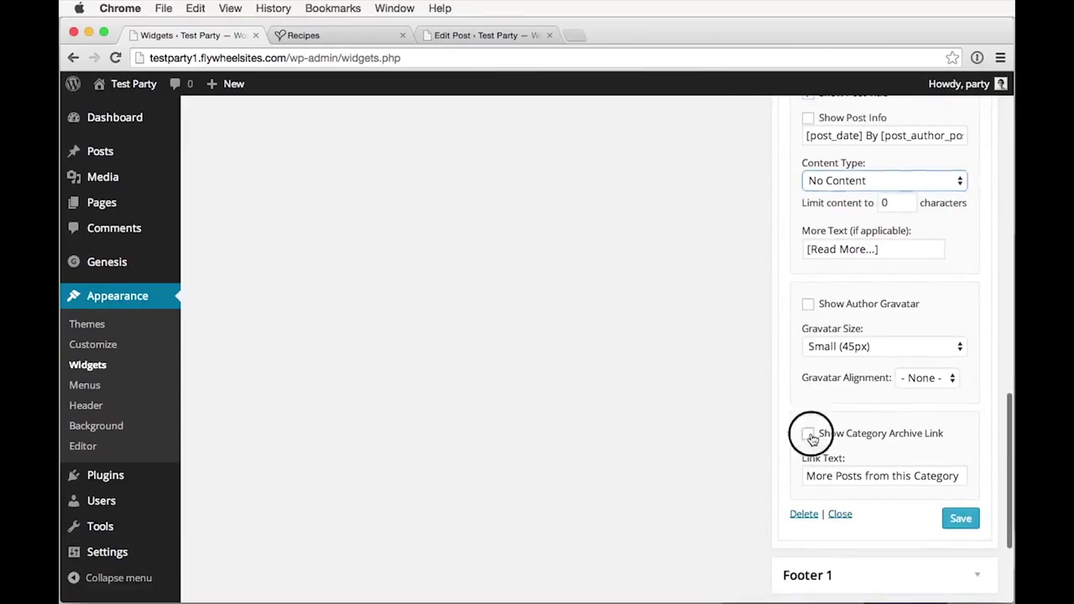
pyautogui.click(896, 476)
pyautogui.press('super+a')
pyautogui.write('See')
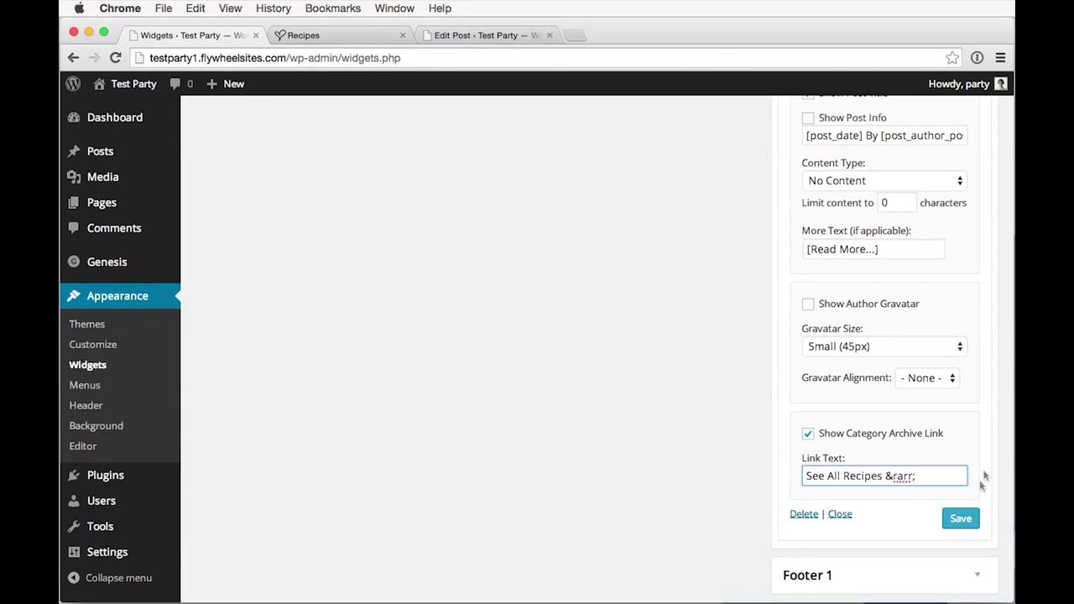
pyautogui.click(961, 518)
# Reload the Recipes page and review the All Recipes section.
pyautogui.click(323, 35)
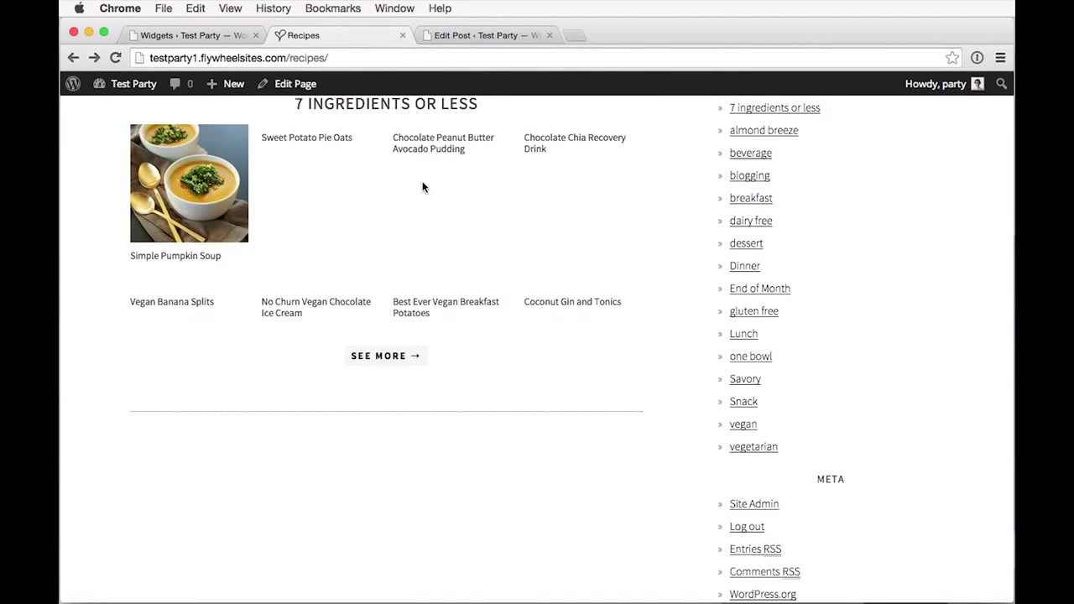
pyautogui.press('super+r')
pyautogui.scroll(-5, 411, 168)
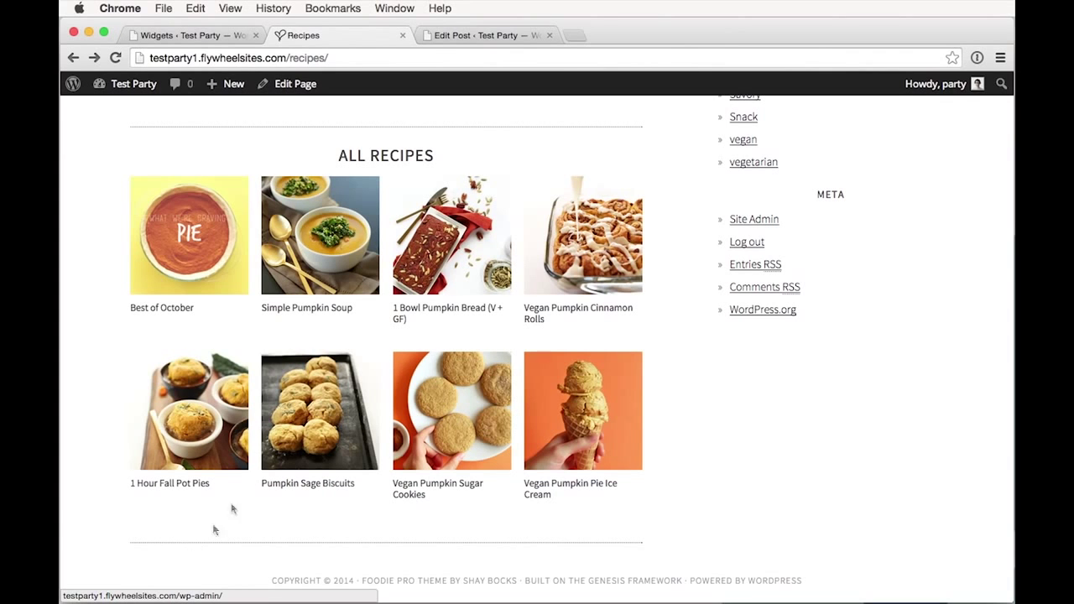
pyautogui.scroll(2, 272, 392)
pyautogui.scroll(-2, 297, 360)
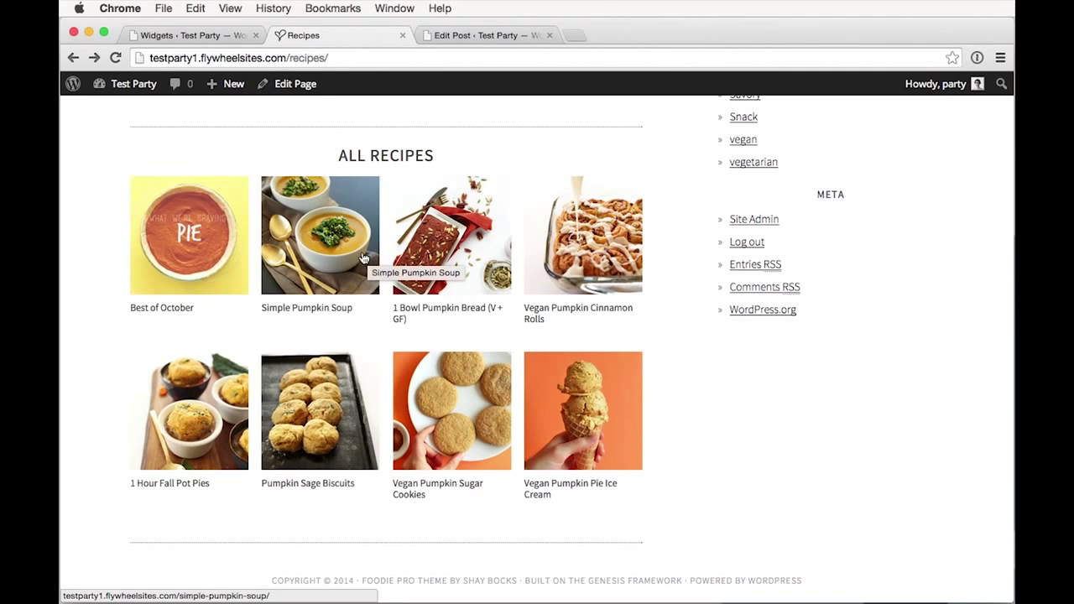
# Return to the Widgets screen and open the post Categories screen in a separate browser tab.
pyautogui.click(215, 34)
pyautogui.moveTo(107, 257)
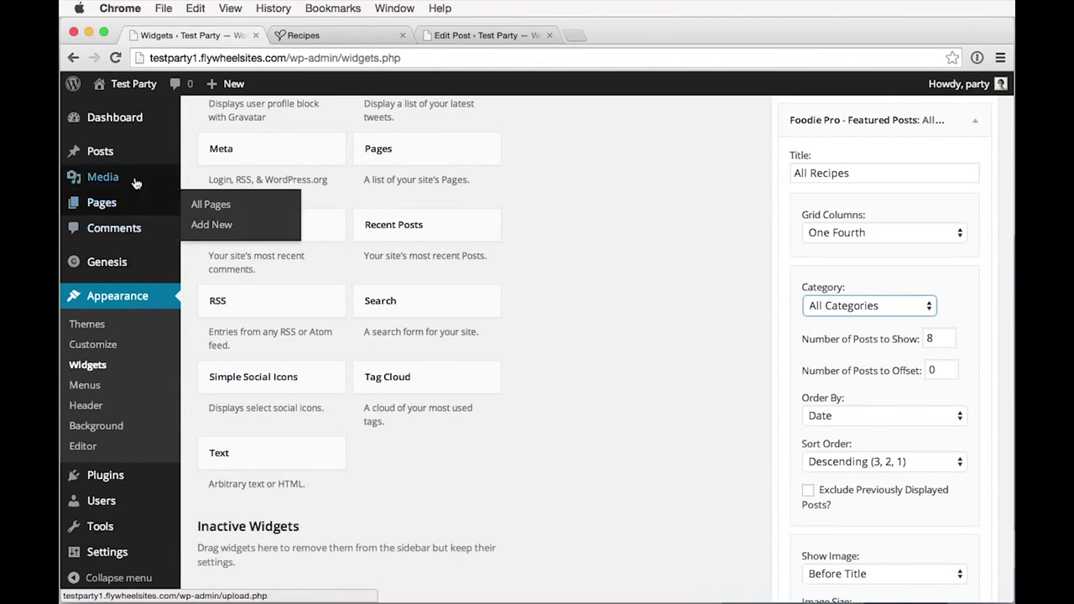
pyautogui.moveTo(146, 160)
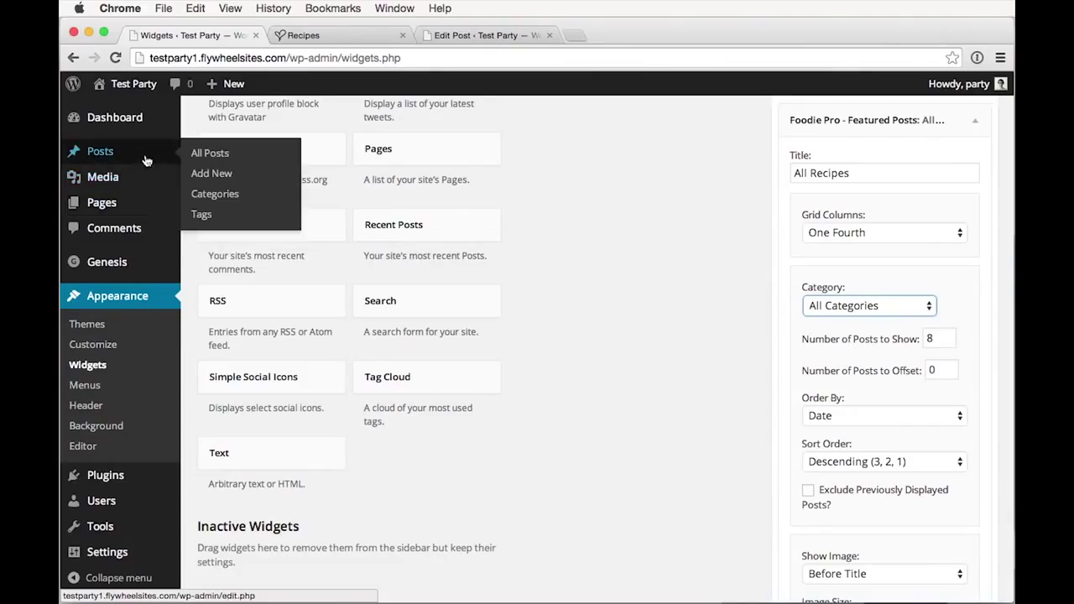
pyautogui.keyDown('super'); pyautogui.click(210, 194); pyautogui.keyUp('super')
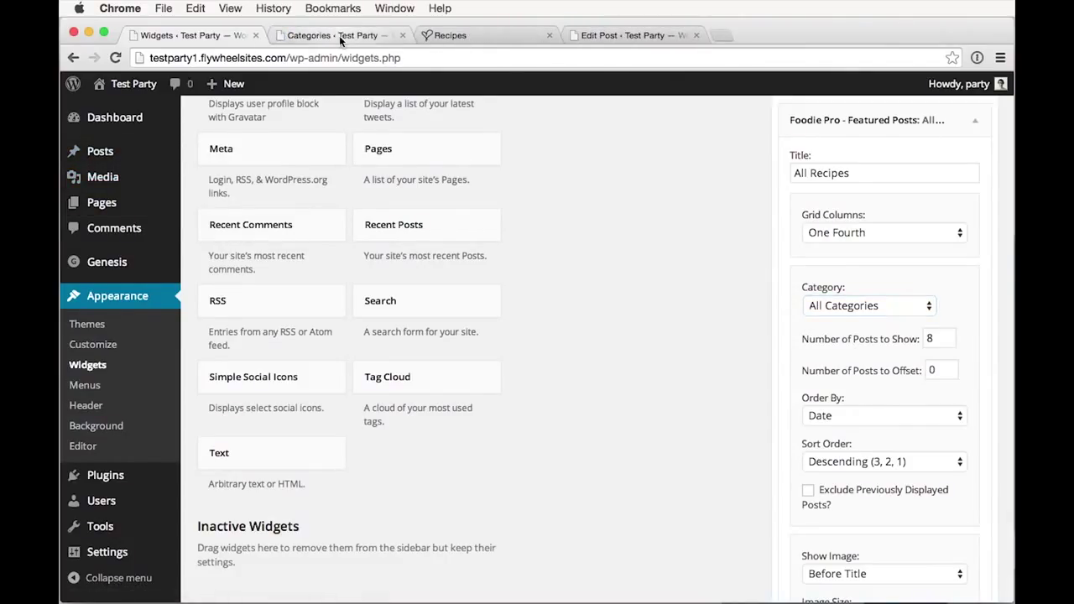
pyautogui.click(339, 36)
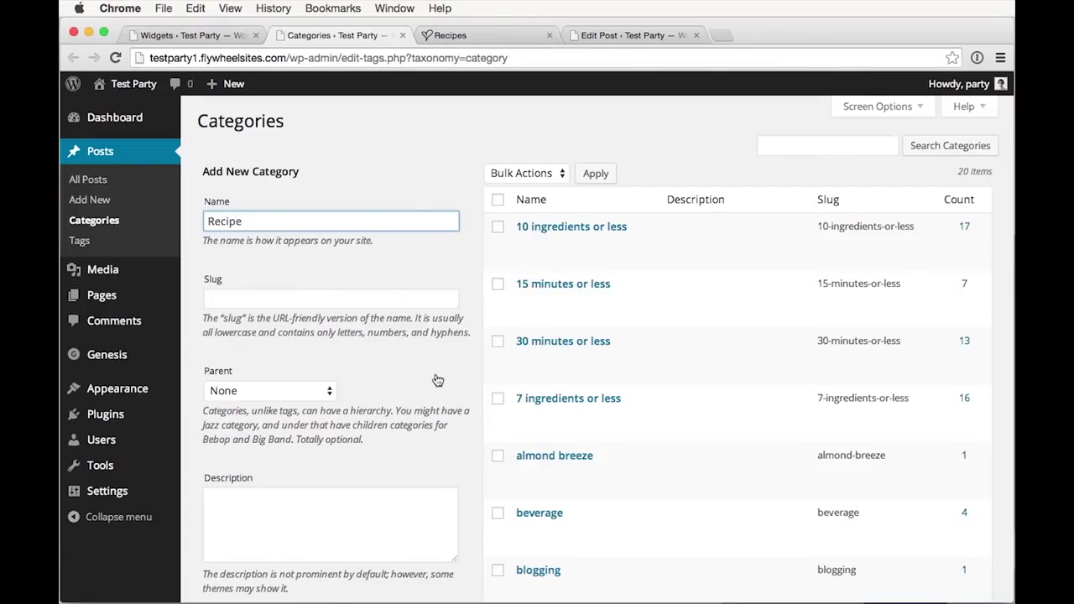
# Add a new top-level category named "Recipe" with the slug "recipe" and check it in the category list.
pyautogui.scroll(-1, 439, 380)
pyautogui.click(394, 263)
pyautogui.write('recip')
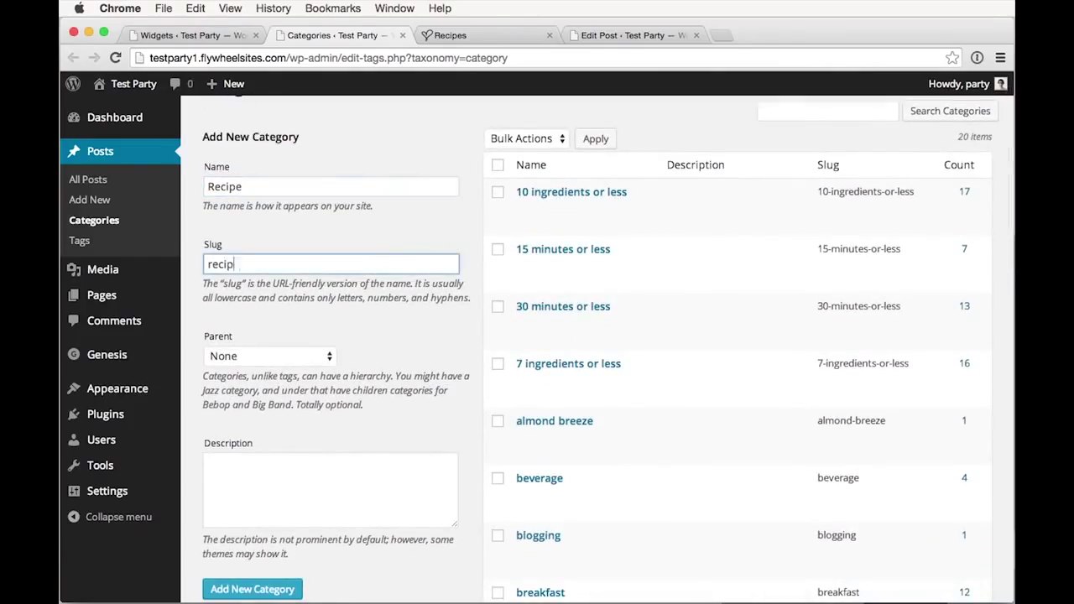
pyautogui.scroll(-3, 336, 471)
pyautogui.click(289, 471)
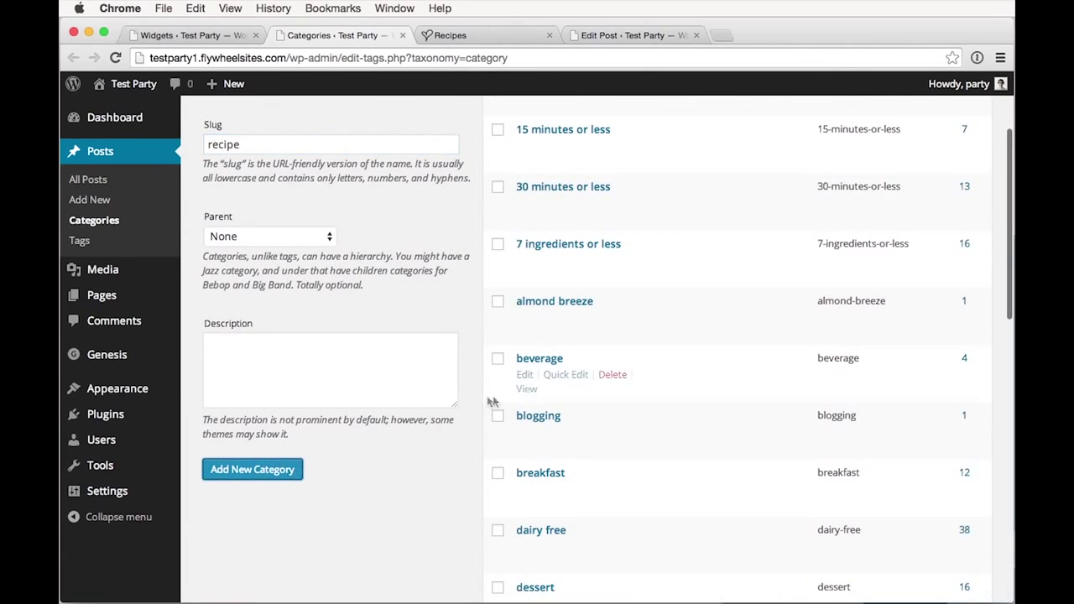
pyautogui.scroll(4, 485, 408)
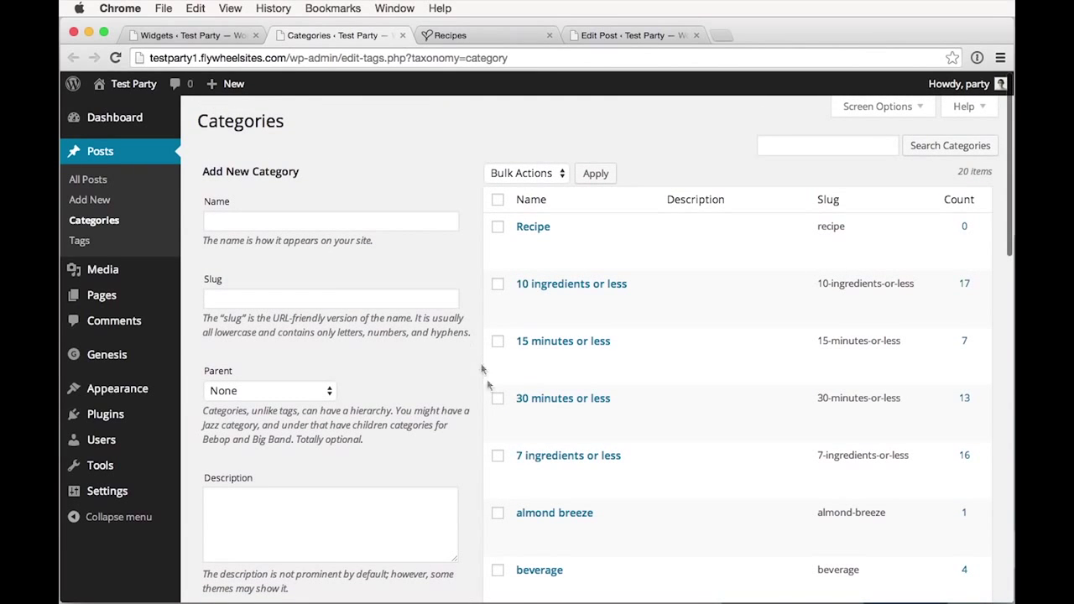
pyautogui.scroll(-5, 554, 310)
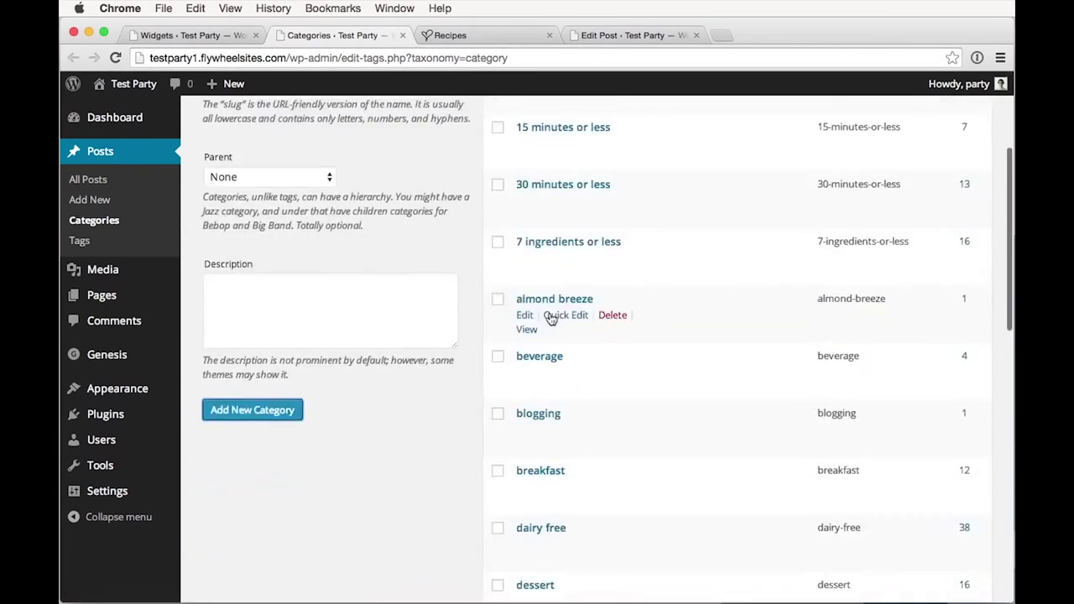
pyautogui.scroll(5, 564, 452)
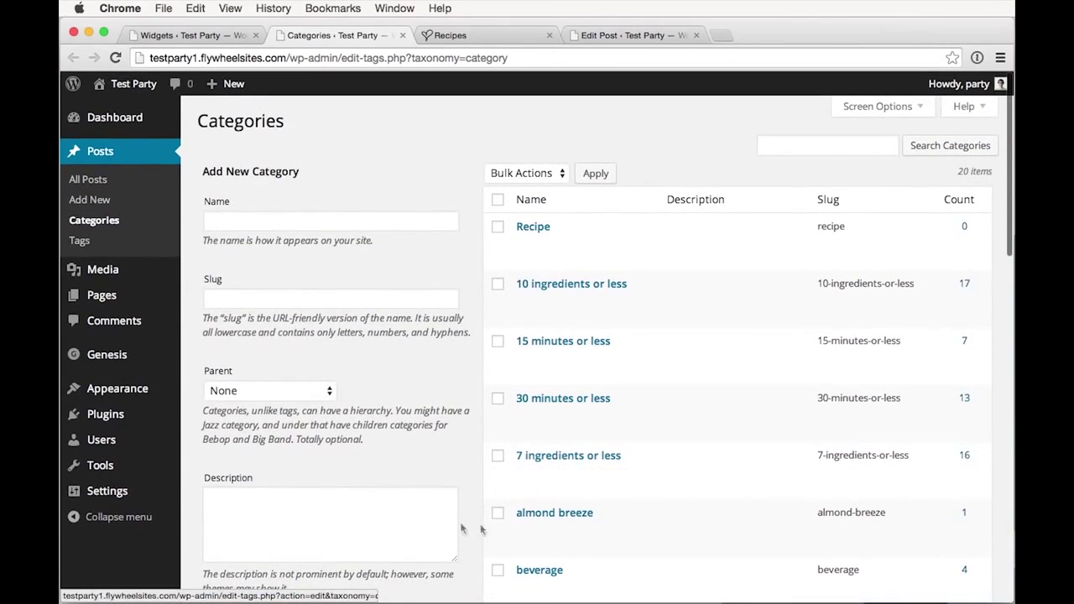
# In the list of all posts, select every post on the page except Best of October and open them for bulk editing.
pyautogui.click(94, 179)
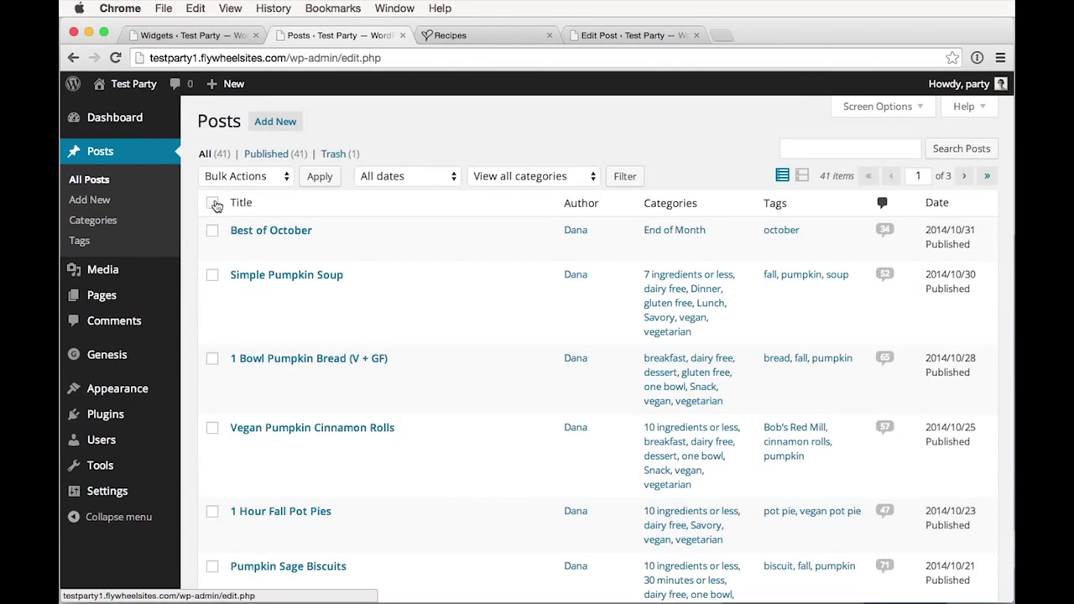
pyautogui.click(214, 204)
pyautogui.click(212, 230)
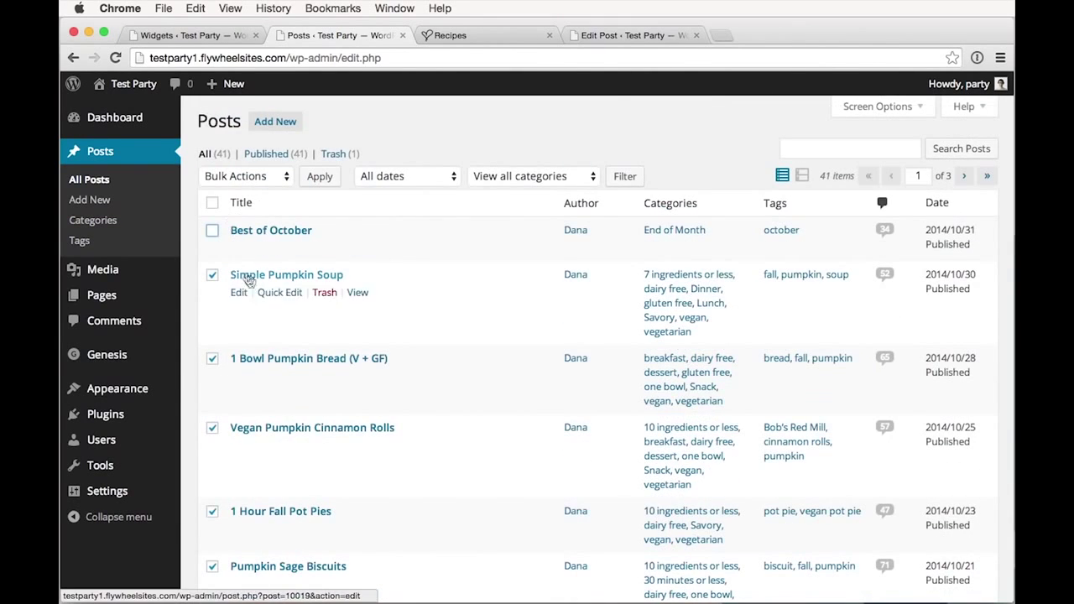
pyautogui.click(248, 183)
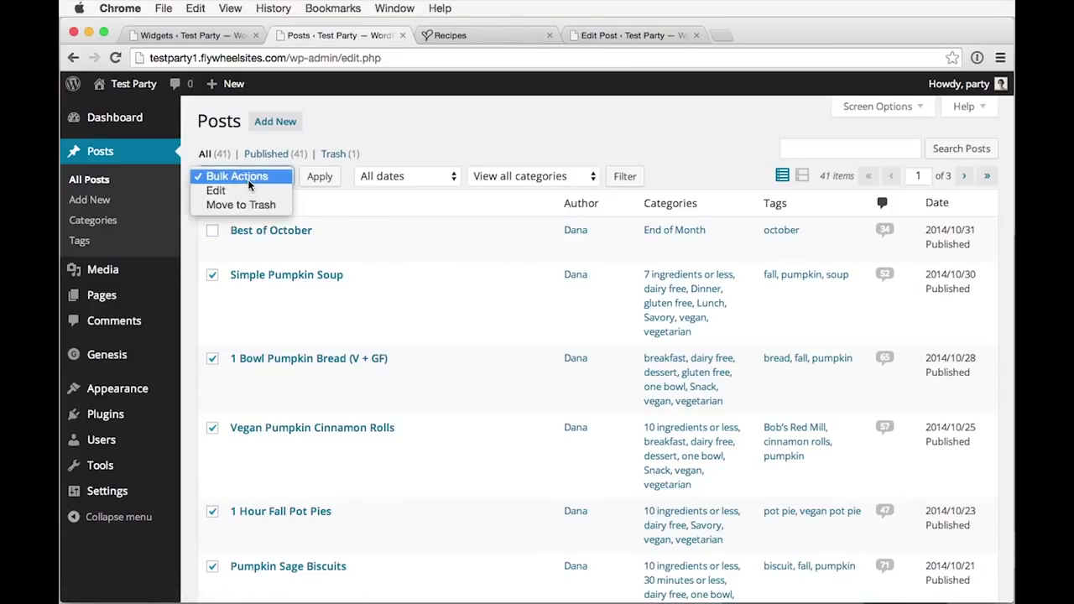
pyautogui.click(243, 191)
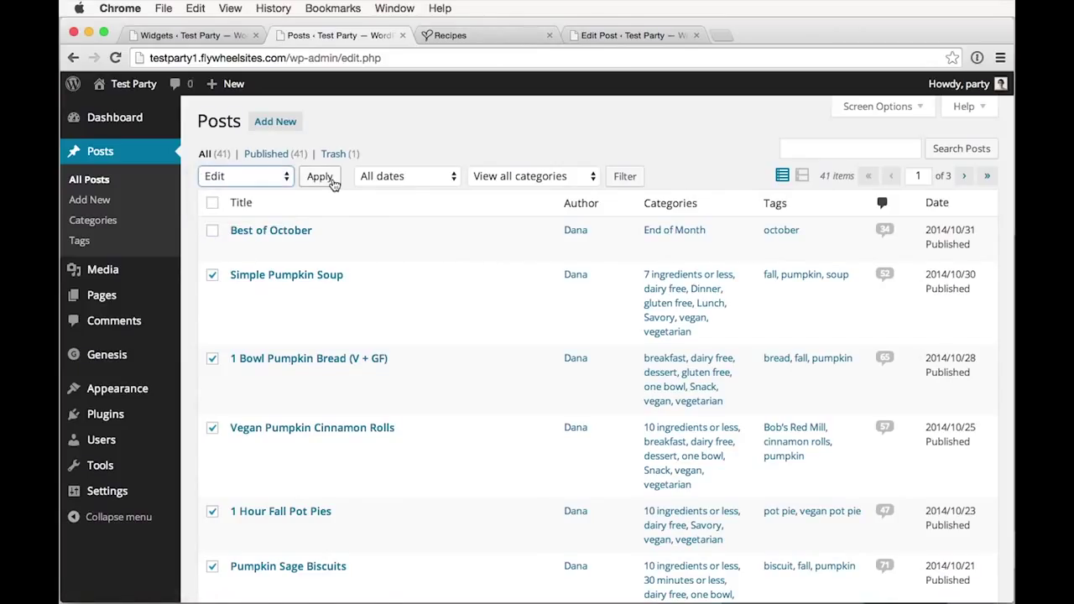
pyautogui.click(320, 178)
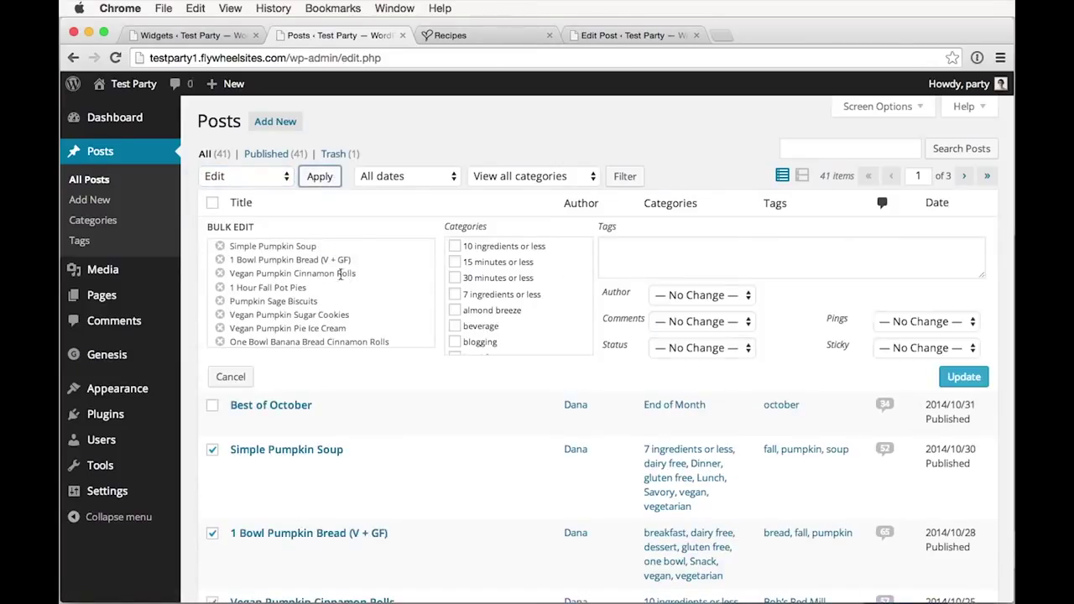
# Assign the Recipe category to the selected posts and update them.
pyautogui.scroll(-6, 465, 279)
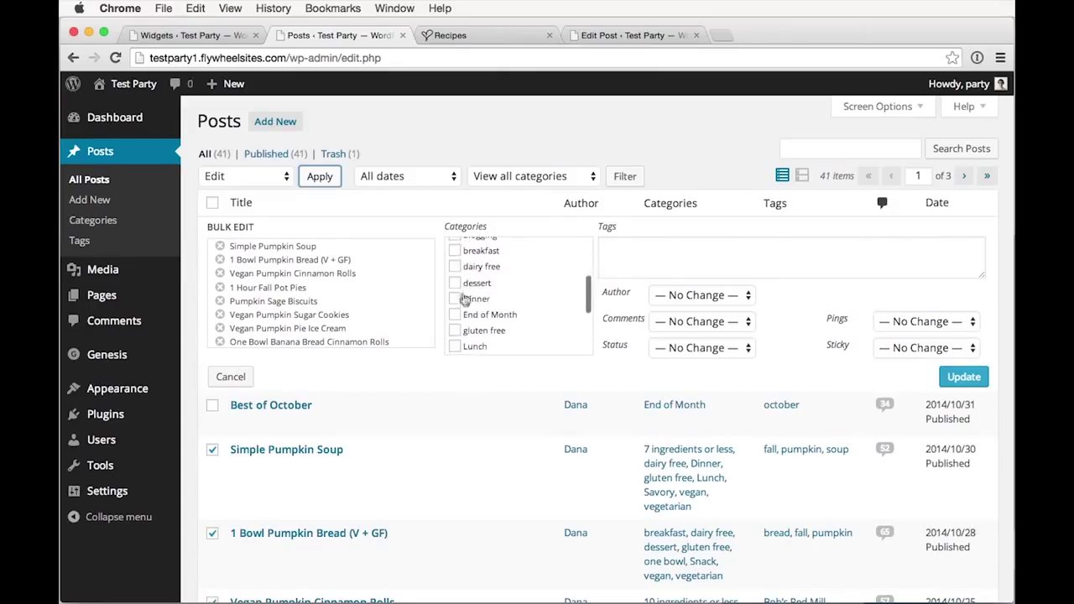
pyautogui.click(456, 306)
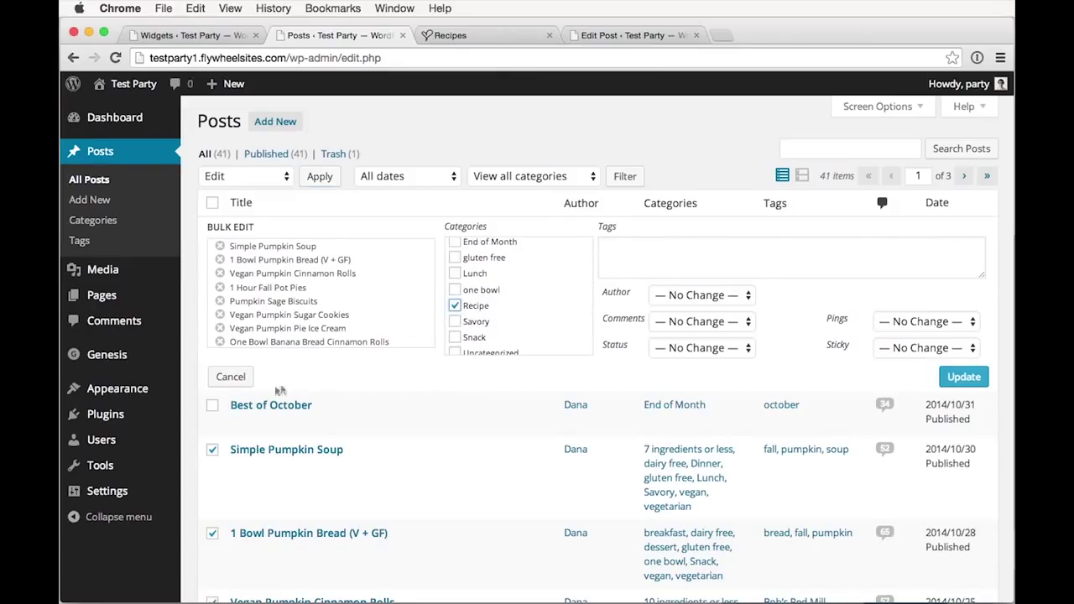
pyautogui.click(964, 377)
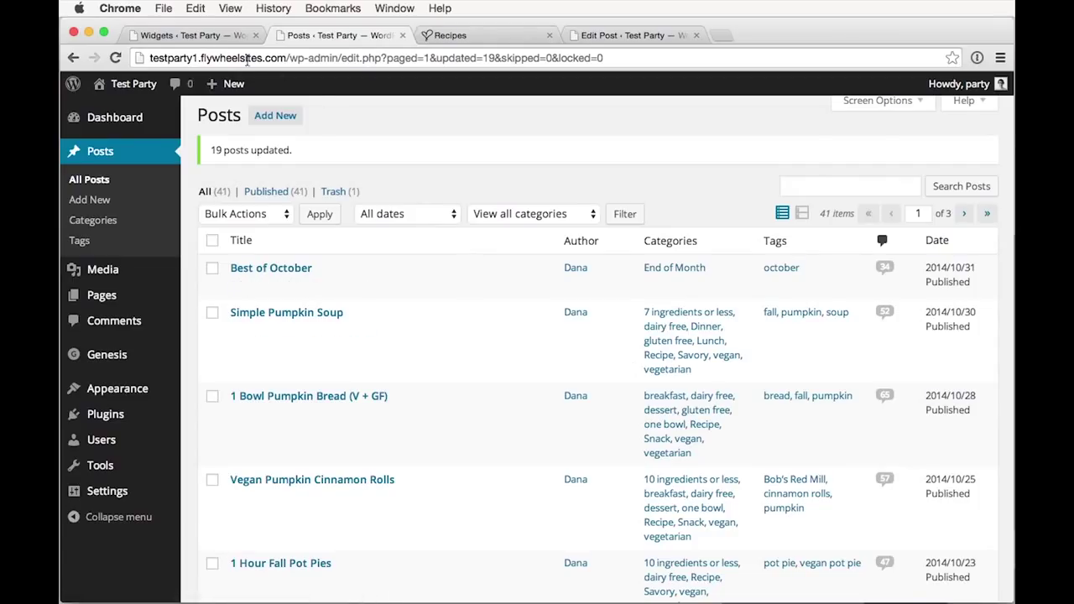
# Back on the Widgets screen, set the All Recipes widget's category to Recipe and save it.
pyautogui.click(216, 34)
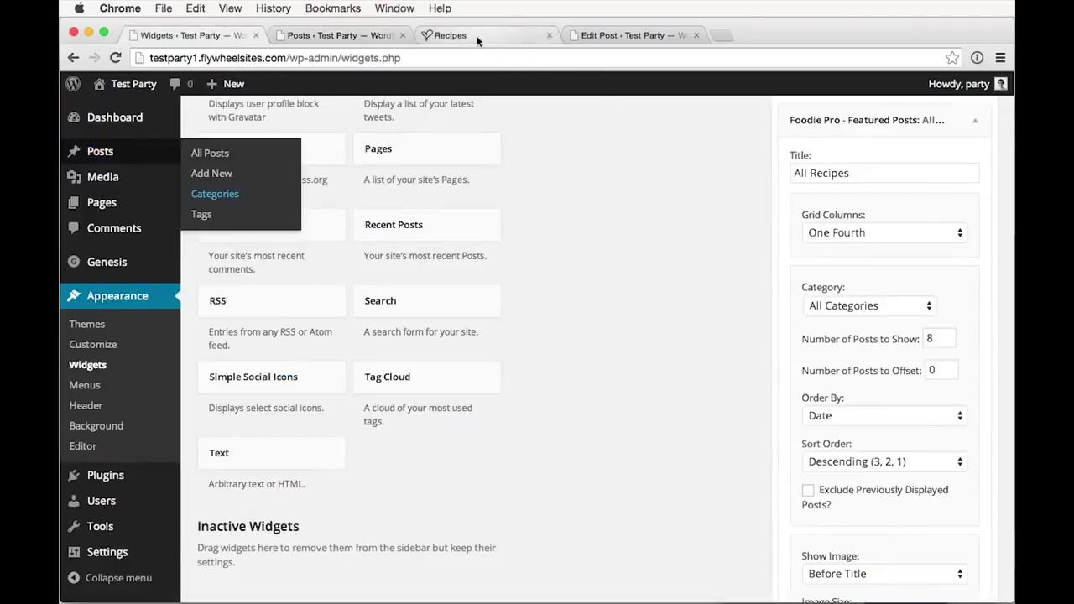
pyautogui.scroll(-7, 605, 310)
pyautogui.scroll(-6, 588, 340)
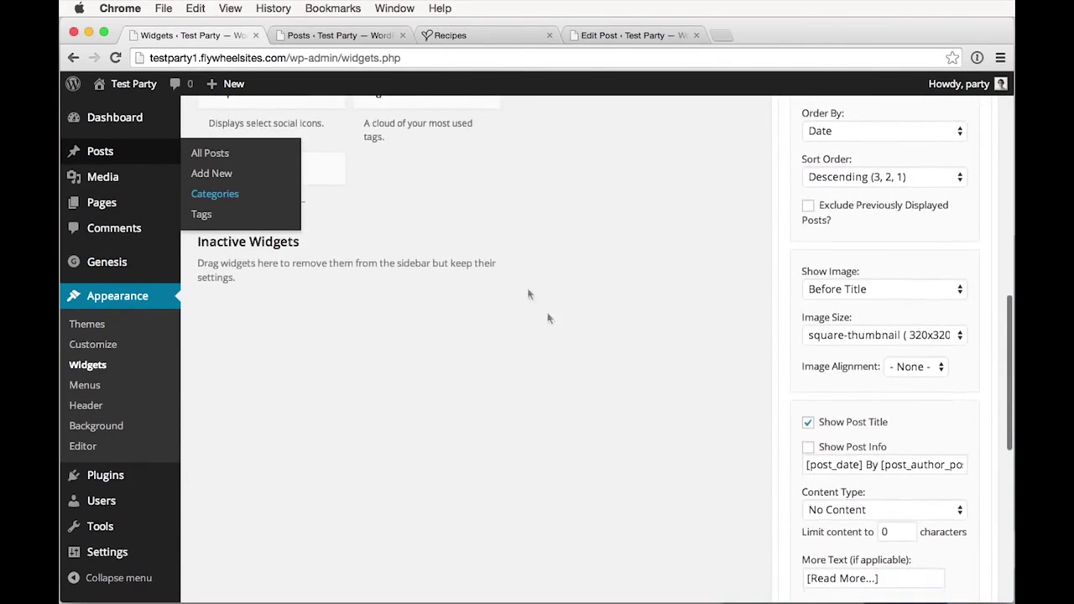
pyautogui.click(970, 343)
pyautogui.scroll(10, 817, 282)
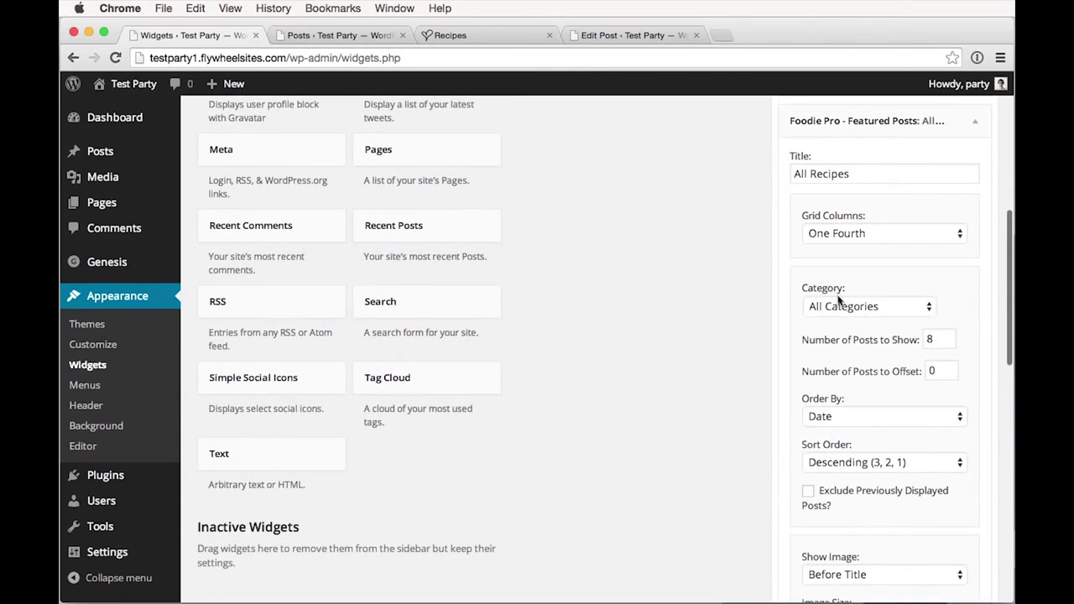
pyautogui.click(833, 307)
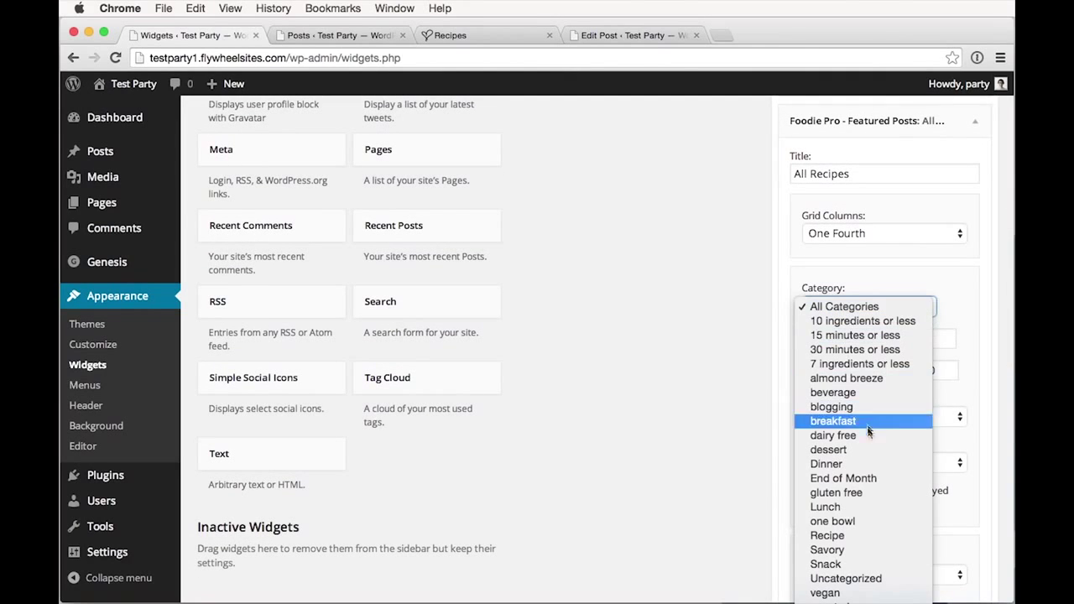
pyautogui.click(842, 536)
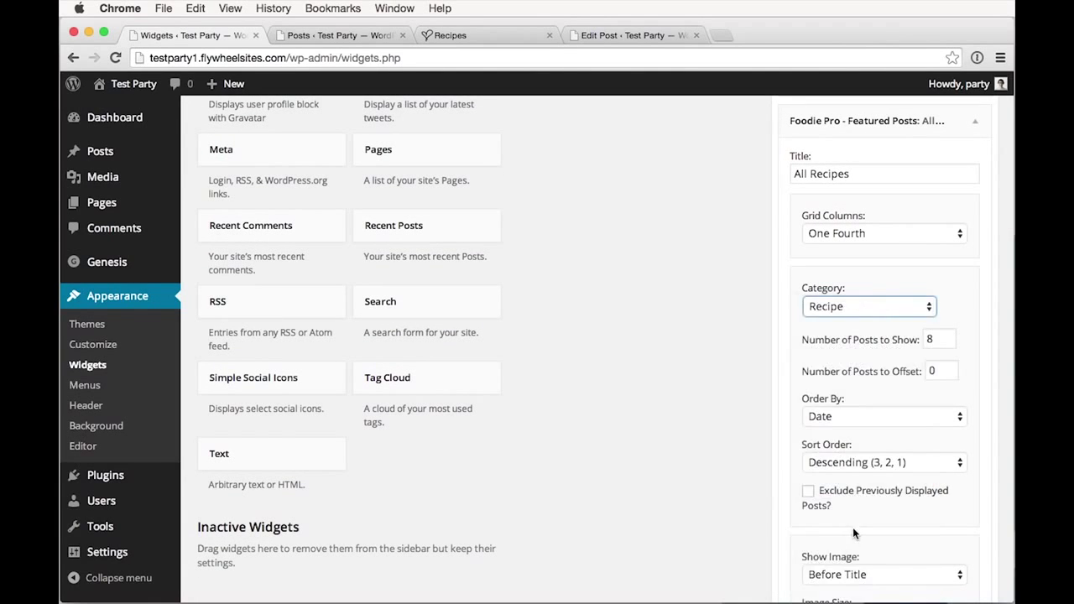
pyautogui.scroll(-10, 854, 532)
pyautogui.click(961, 415)
# Reload the Recipes page and review the All Recipes posts and the See All Recipes link.
pyautogui.scroll(15, 940, 403)
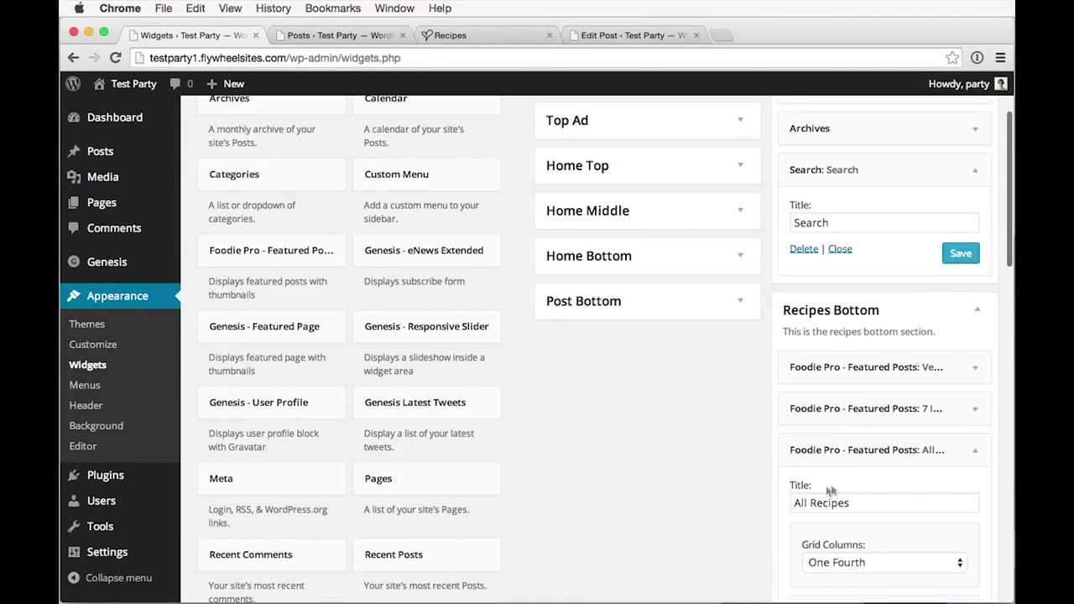
pyautogui.click(328, 36)
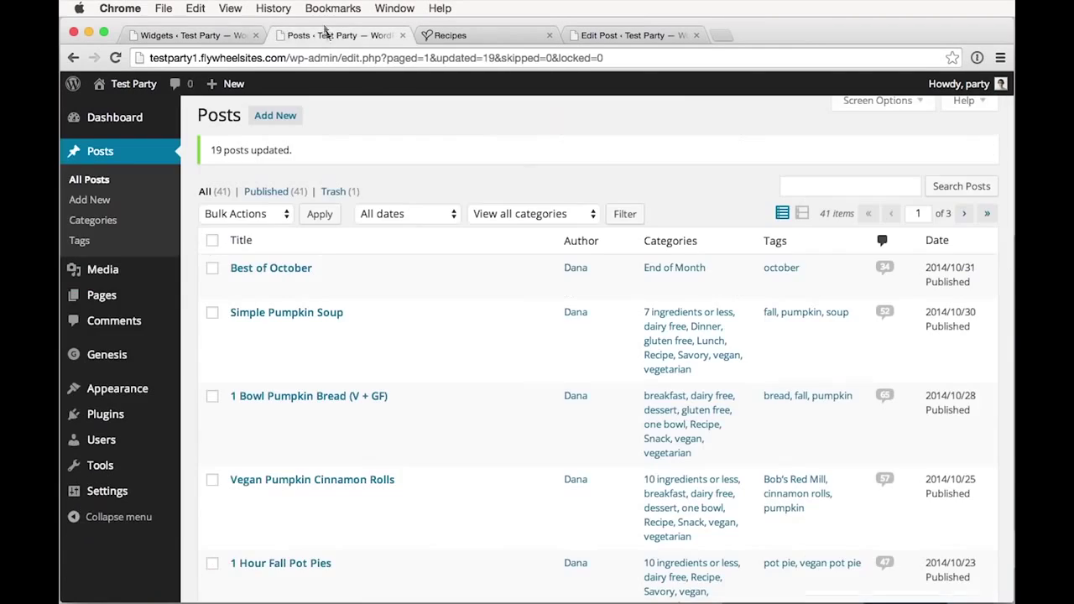
pyautogui.click(474, 38)
pyautogui.press('super+r')
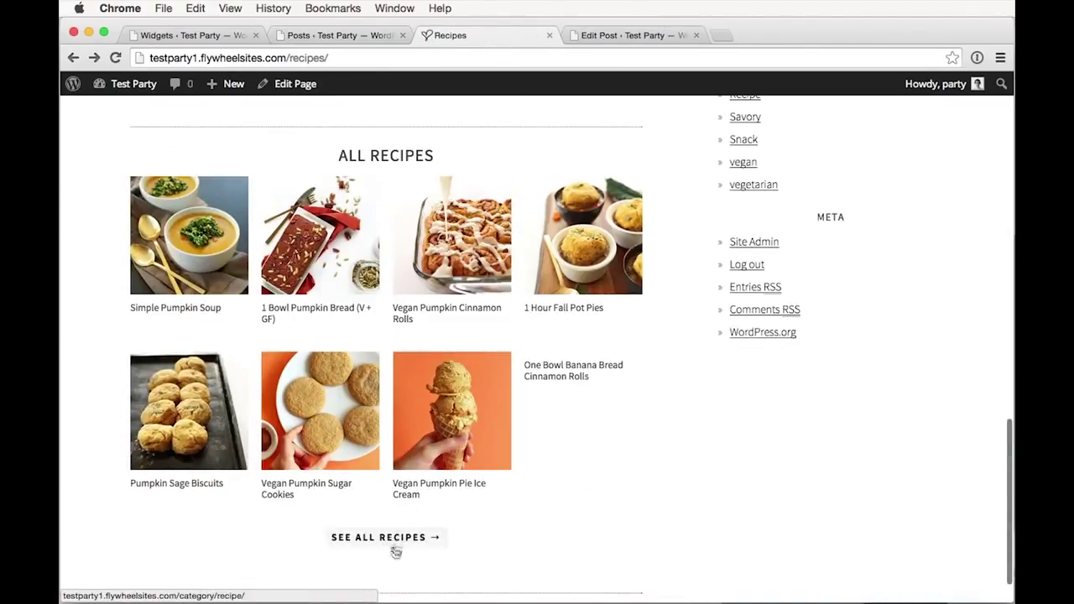
pyautogui.scroll(5, 382, 443)
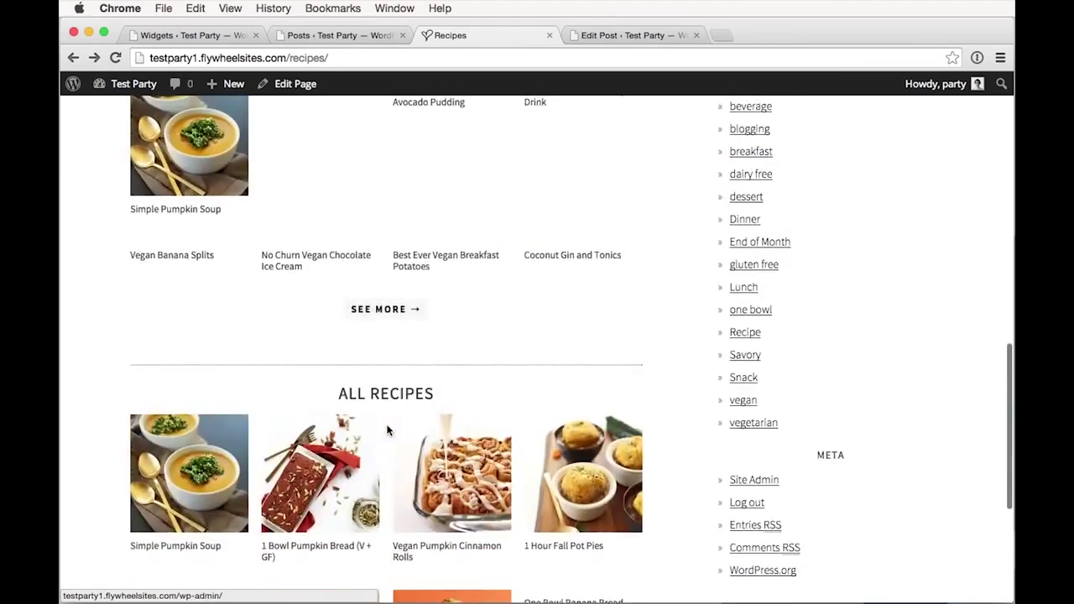
pyautogui.scroll(-5, 378, 411)
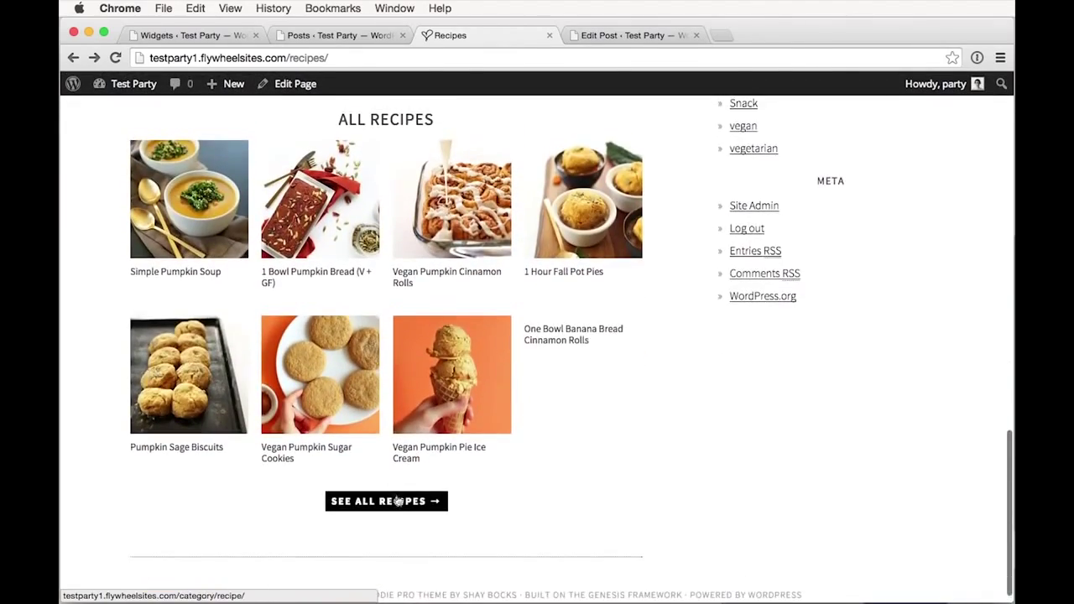
# Follow the See All Recipes link and review the Recipe category archive, including its address and listed posts.
pyautogui.click(402, 501)
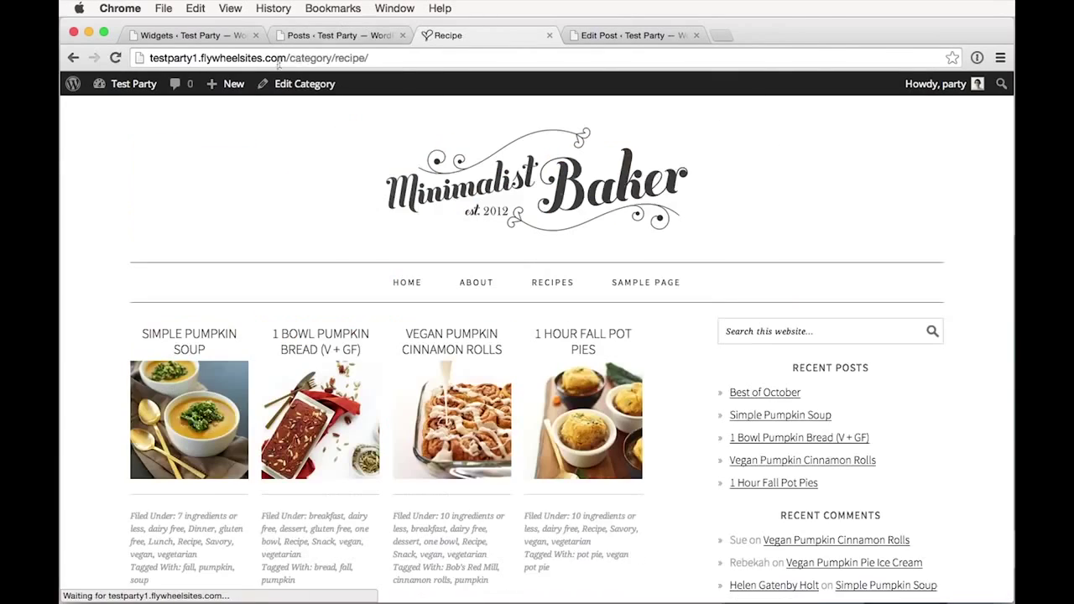
pyautogui.moveTo(288, 57); pyautogui.dragTo(368, 57)
pyautogui.scroll(-4, 365, 233)
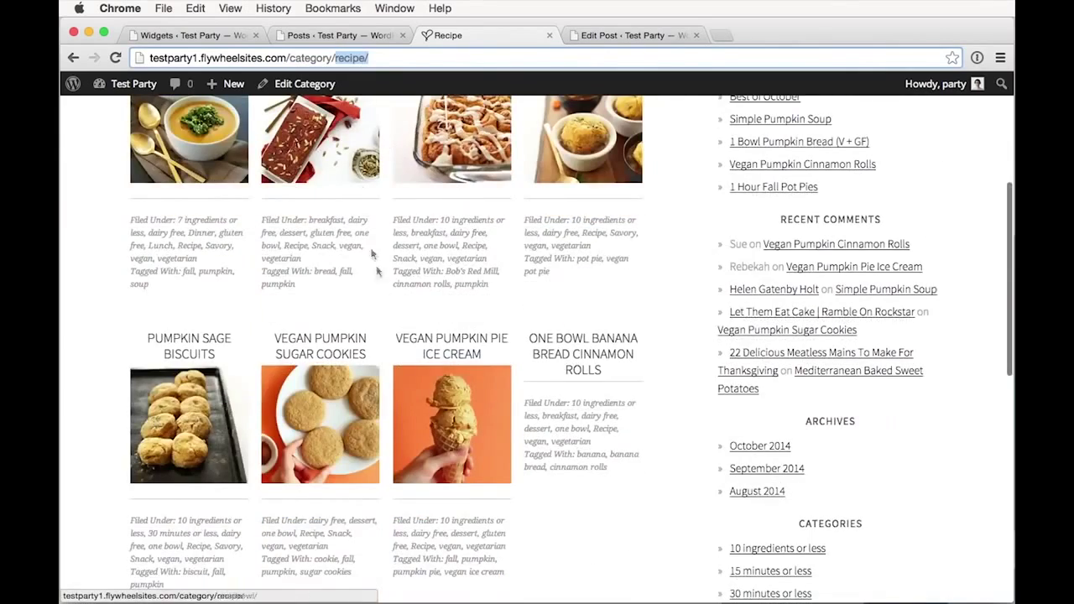
pyautogui.scroll(-10, 364, 531)
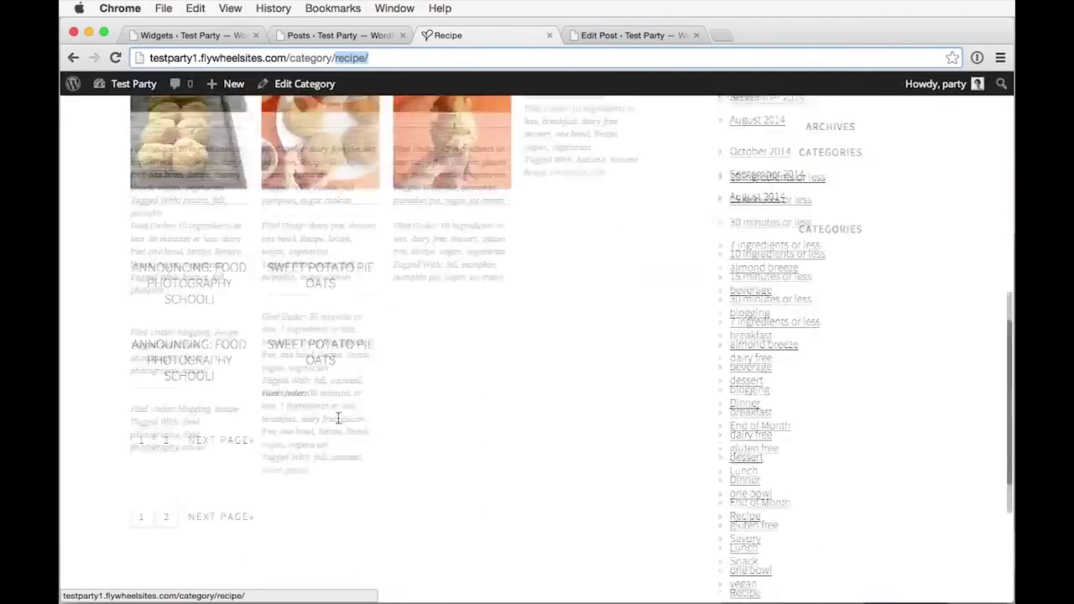
pyautogui.scroll(15, 338, 416)
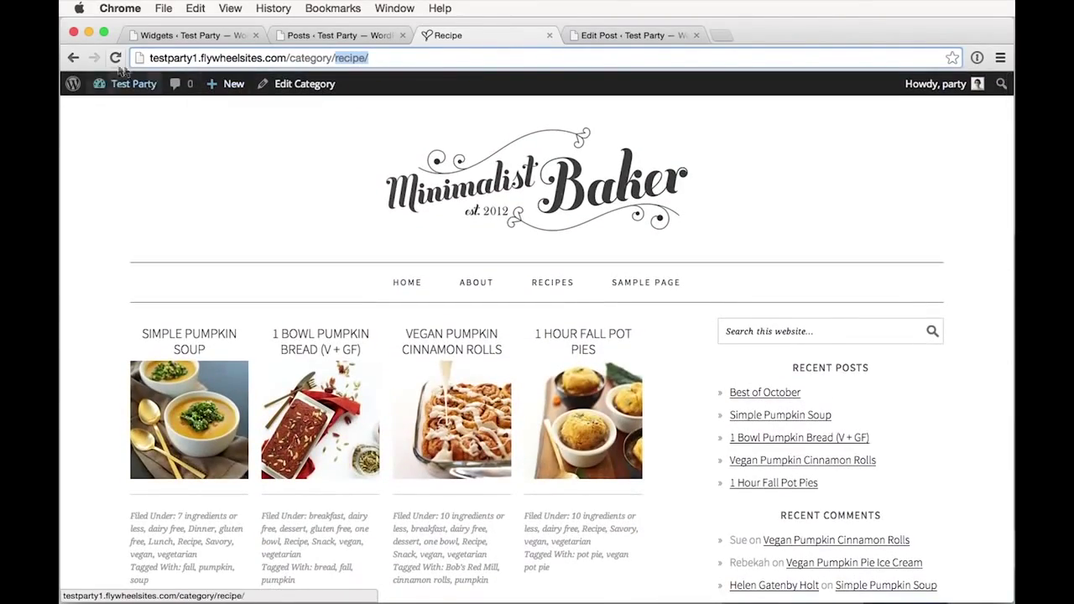
pyautogui.moveTo(123, 89)
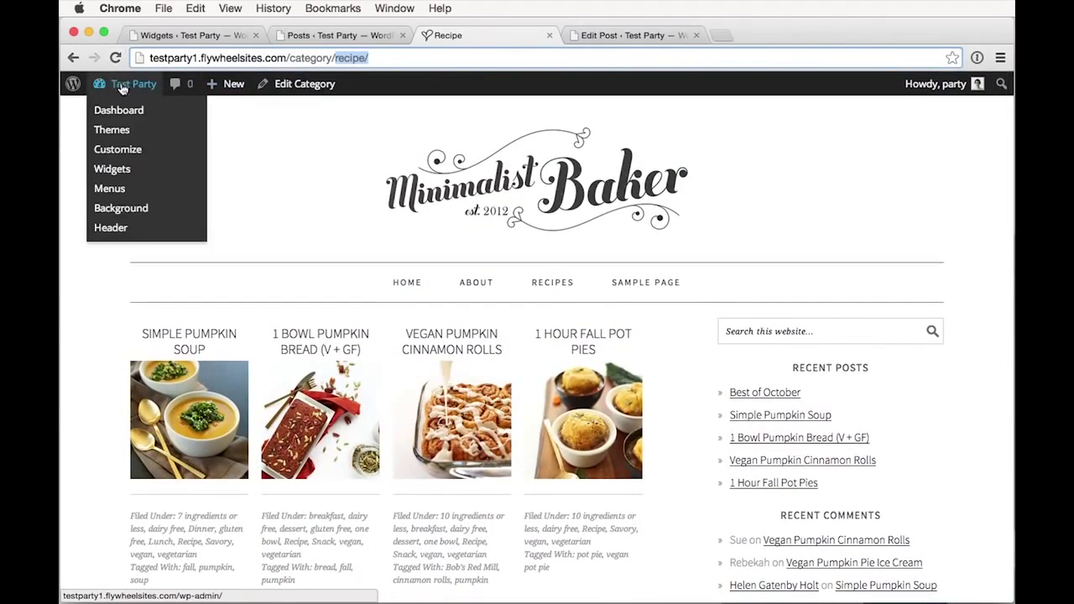
# Return to the Recipes page and review the finished layout, from the All Recipes section up to the Categories, Archives and Search widgets.
pyautogui.click(74, 58)
pyautogui.scroll(2, 336, 277)
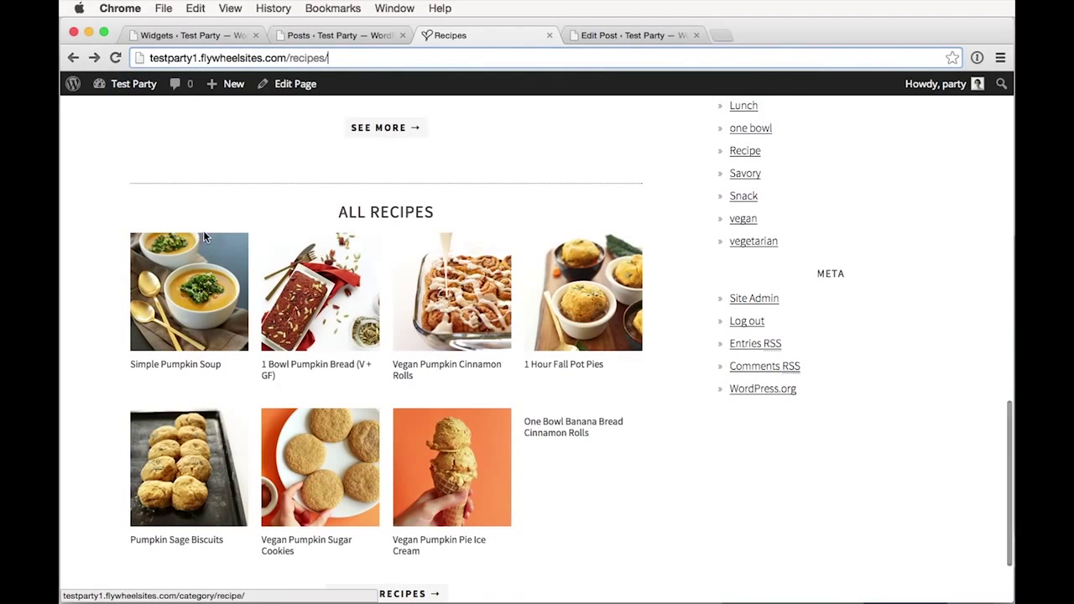
pyautogui.scroll(10, 203, 230)
pyautogui.scroll(5, 207, 232)
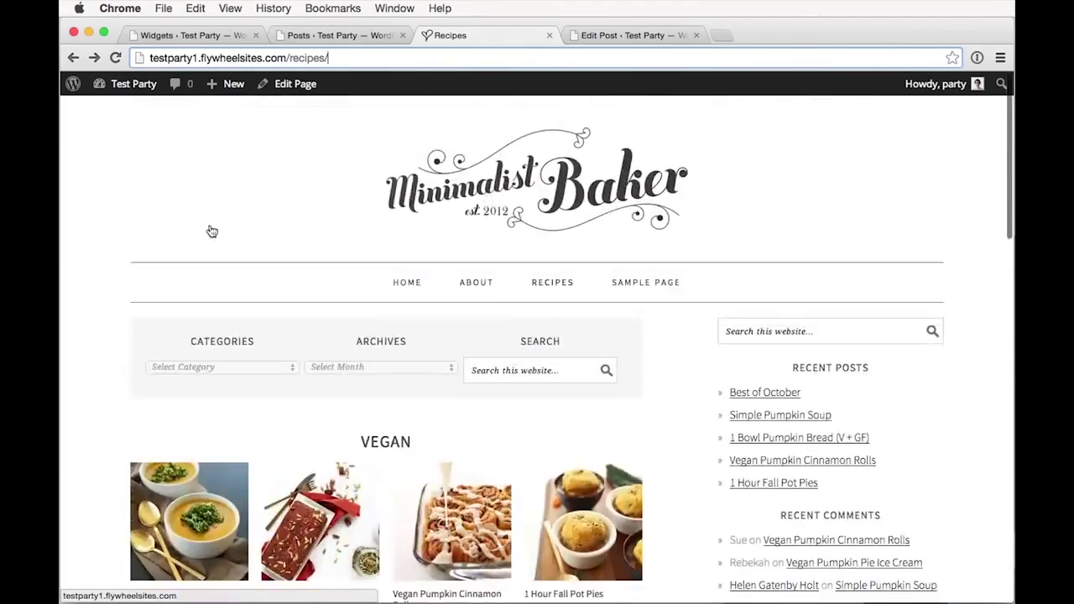
pyautogui.scroll(-3, 226, 229)
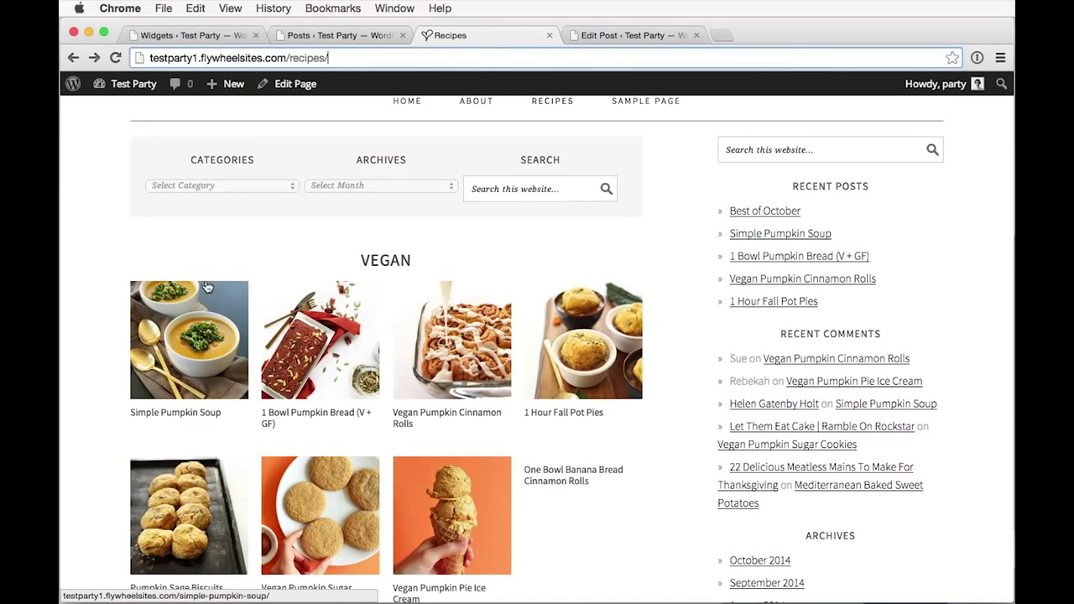
pyautogui.scroll(-2, 198, 312)
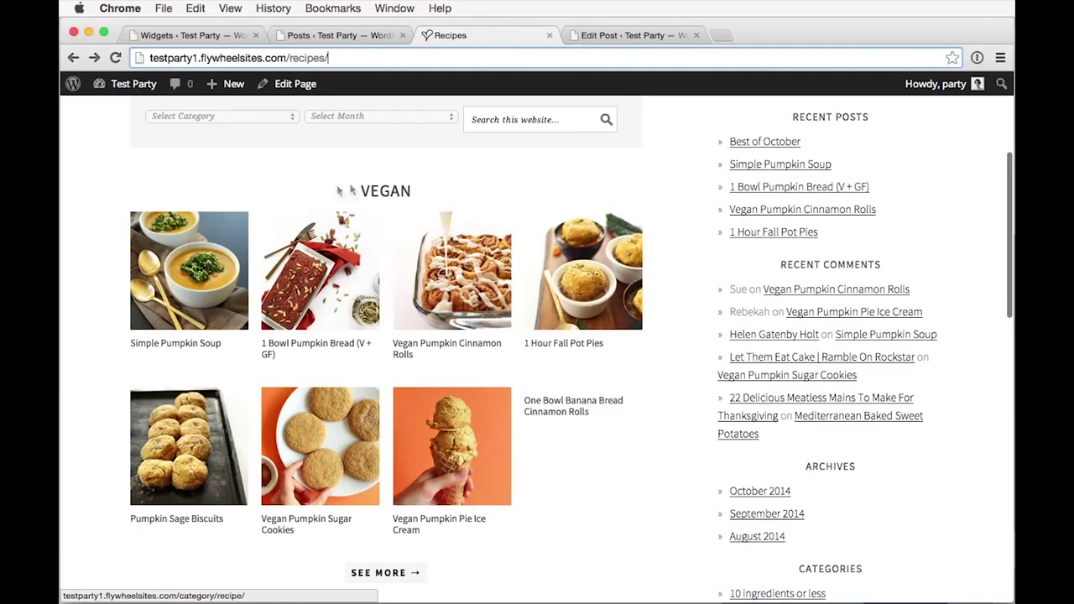
pyautogui.scroll(1, 263, 263)
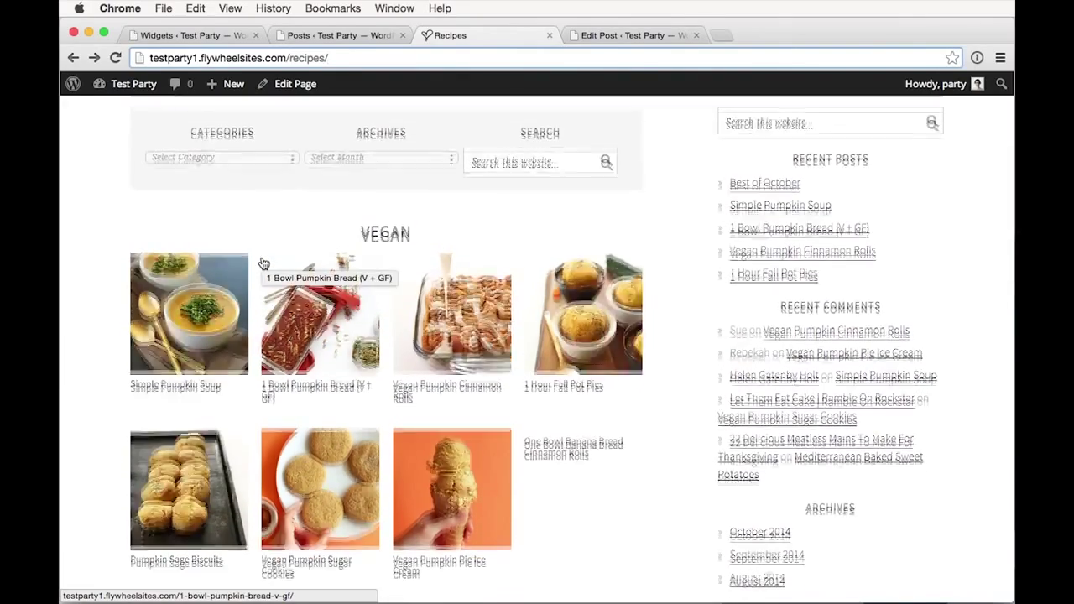
pyautogui.scroll(4, 262, 262)
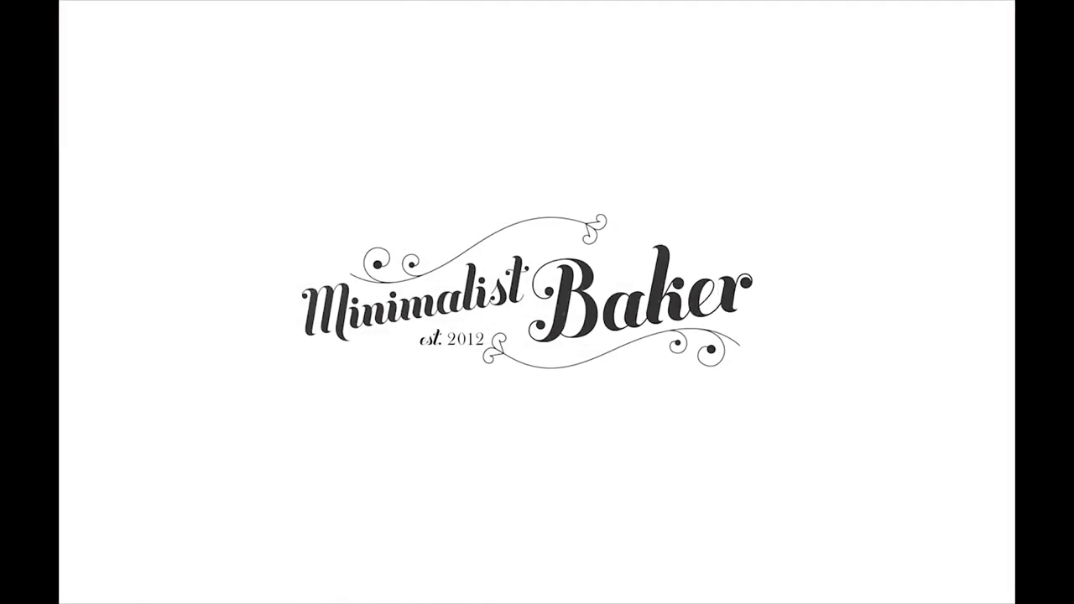